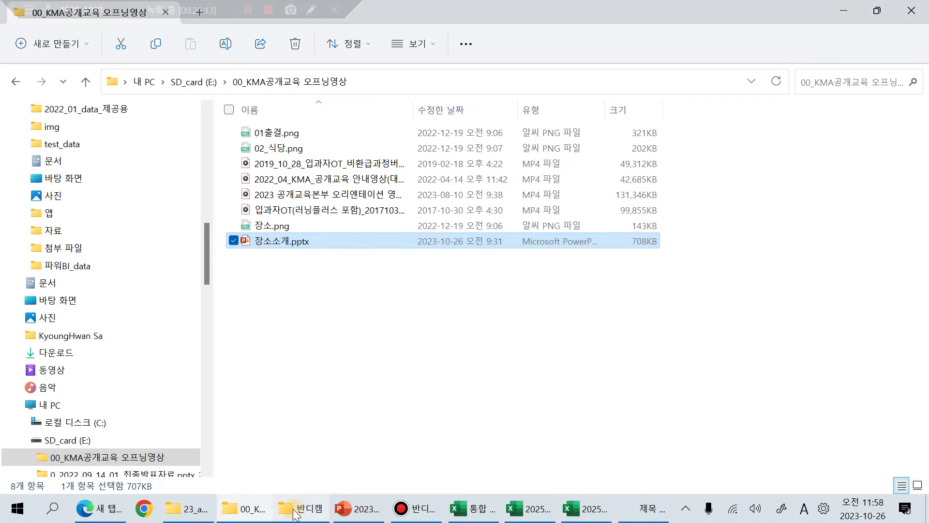
# - Check the 23_api사례 and part_04_01_웹연결 folders in File Explorer for the public API workbook
pyautogui.click(296, 508)
pyautogui.click(190, 508)
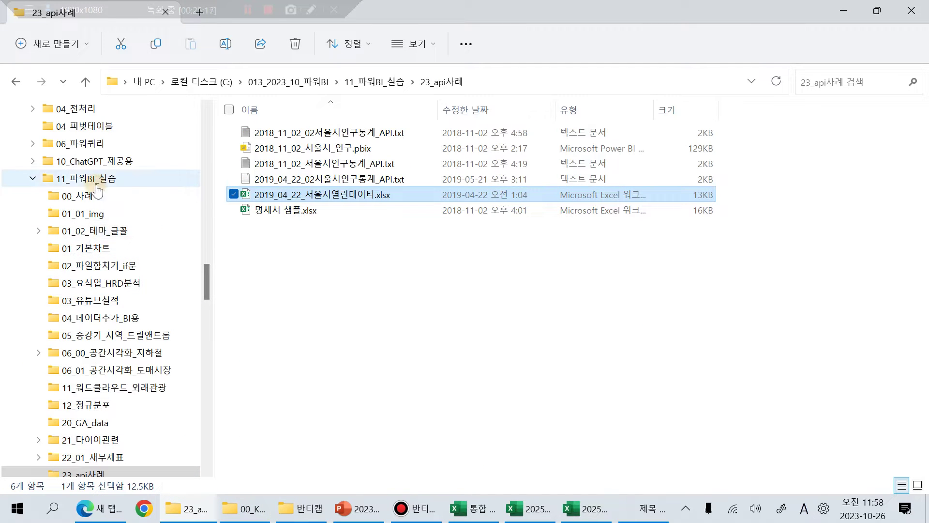
pyautogui.click(33, 179)
pyautogui.scroll(3, 138, 186)
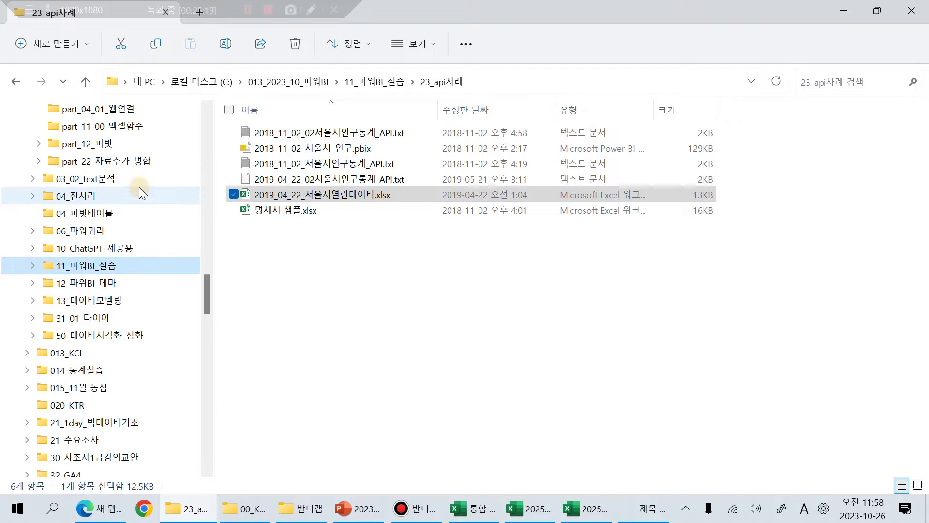
pyautogui.scroll(1, 140, 196)
pyautogui.click(131, 167)
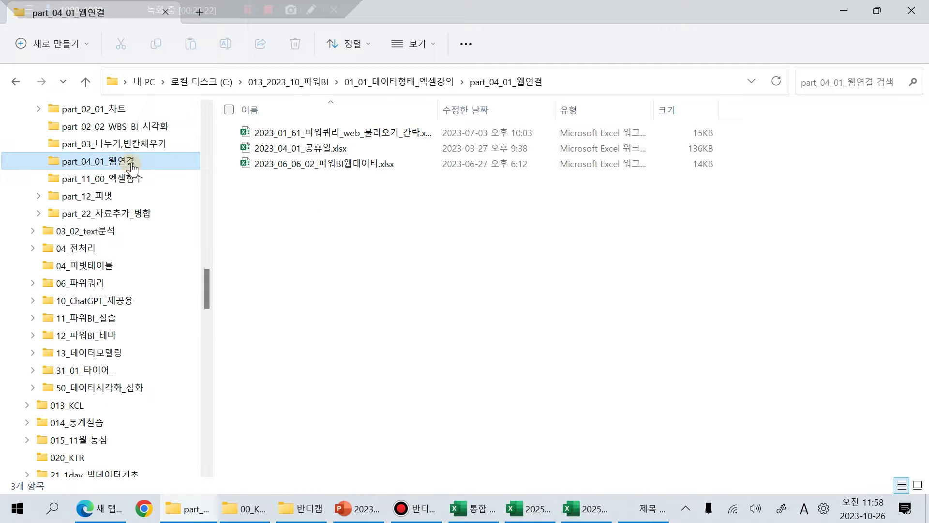
pyautogui.scroll(2, 140, 161)
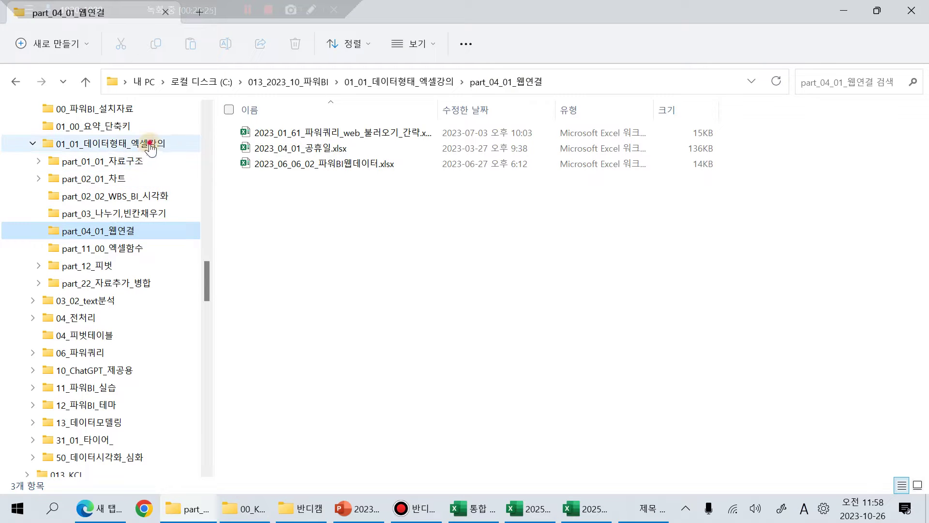
# - Look through the Excel function, pivot, split/fill, WBS and chart subfolders of 01_01_데이터형태_엑셀강의 for the API workbook
pyautogui.click(151, 143)
pyautogui.scroll(1, 152, 144)
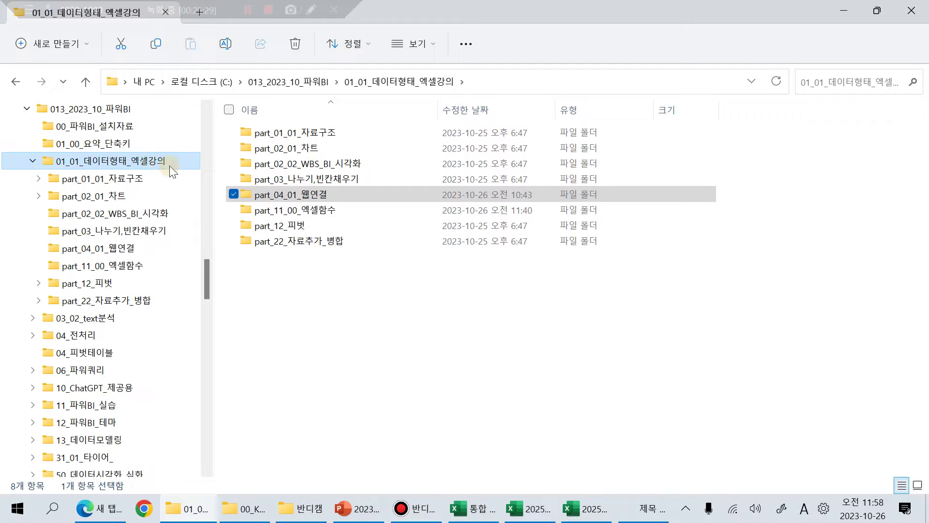
pyautogui.click(344, 211)
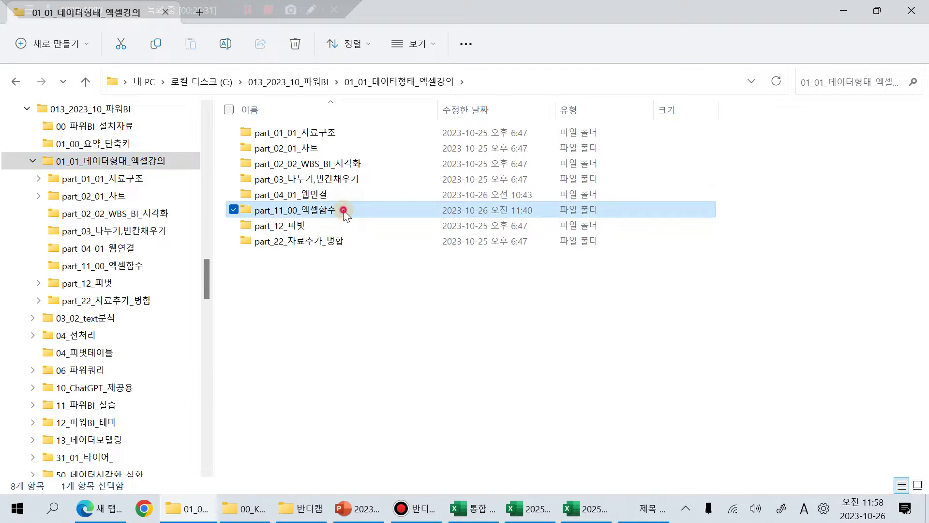
pyautogui.doubleClick(344, 210)
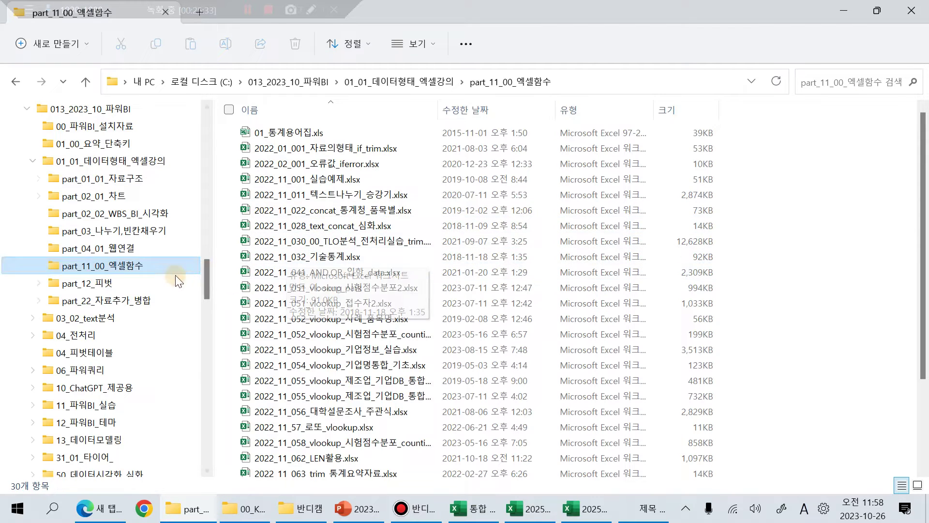
pyautogui.click(126, 282)
pyautogui.click(127, 283)
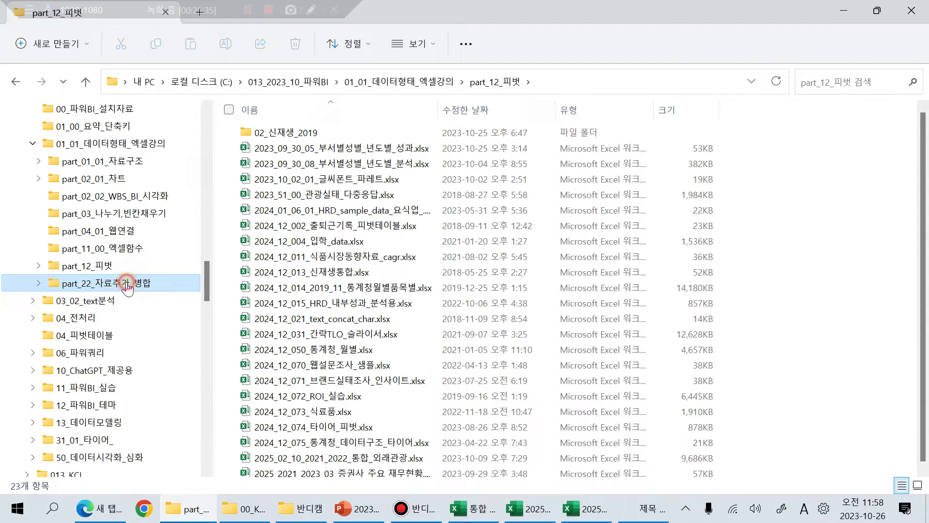
pyautogui.click(126, 213)
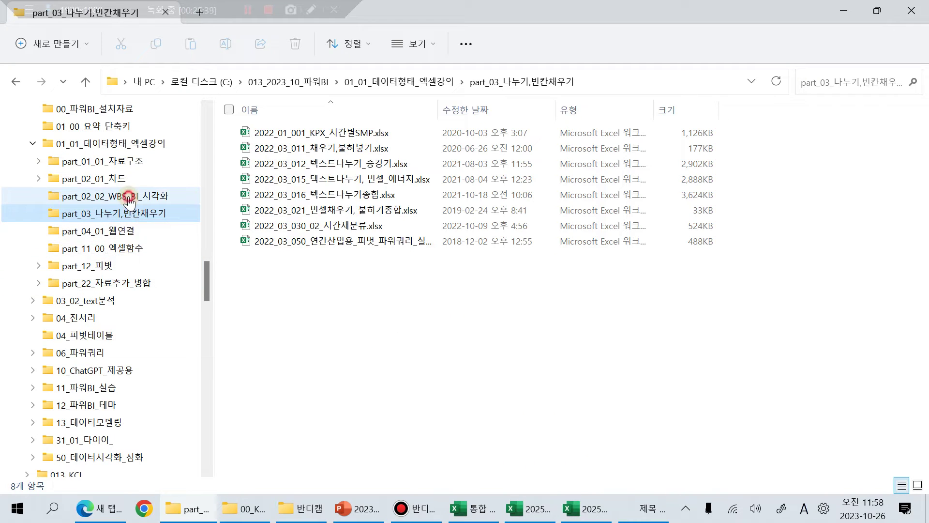
pyautogui.click(128, 196)
pyautogui.click(121, 179)
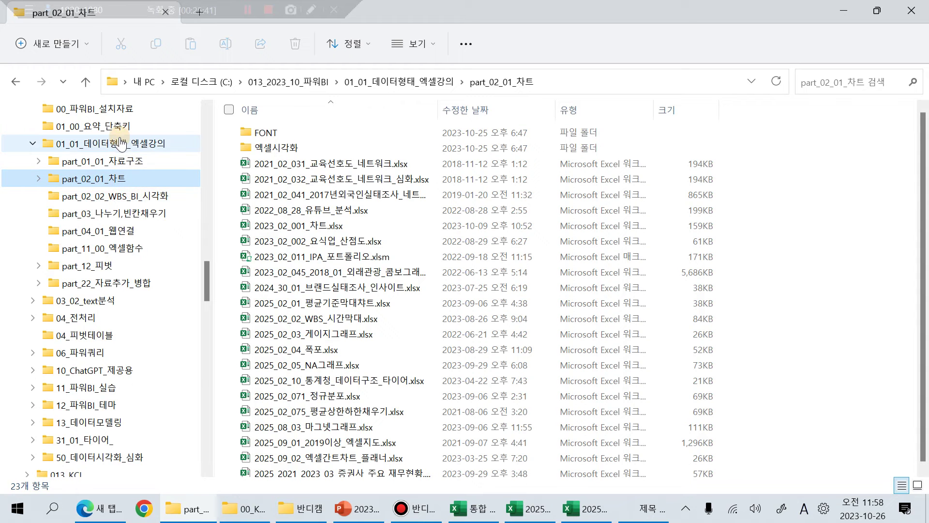
# - Search the 013_2023_10_파워BI folder for "API"
pyautogui.scroll(1, 120, 143)
pyautogui.click(119, 144)
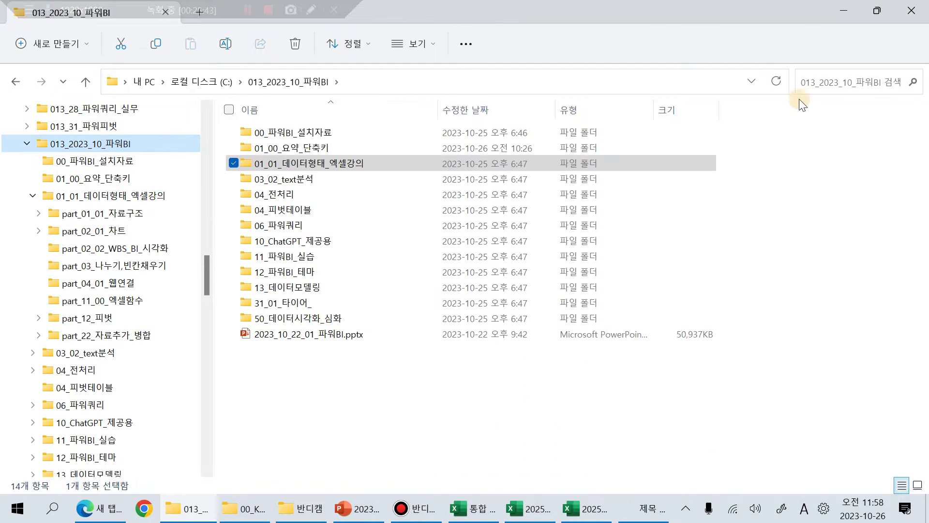
pyautogui.click(830, 81)
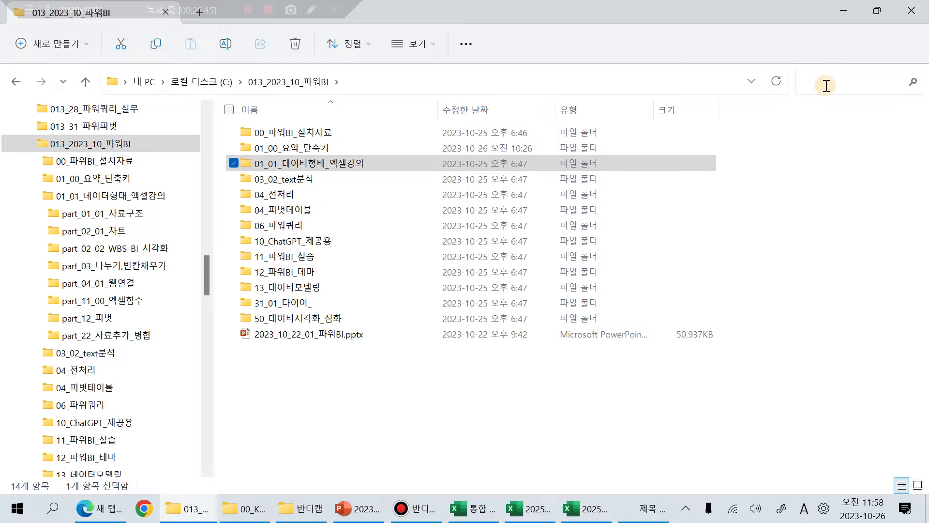
pyautogui.write('메ㅂ')
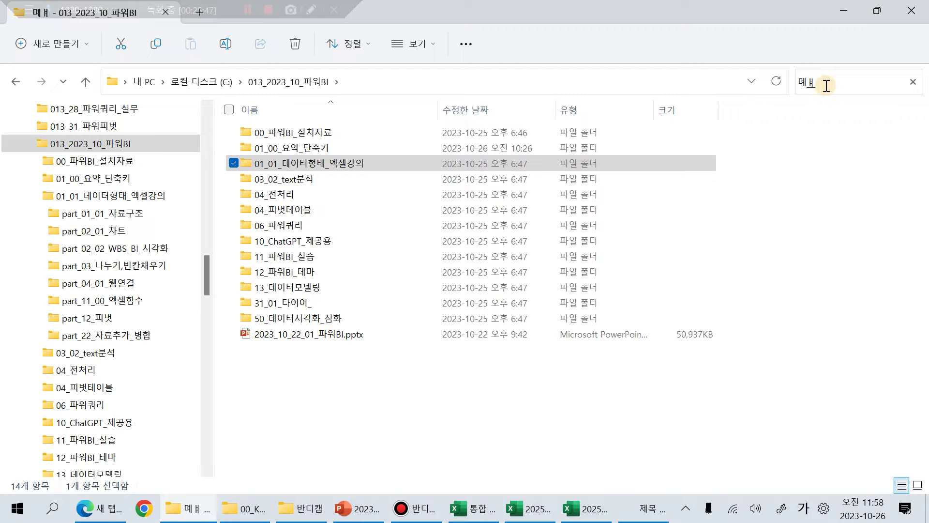
pyautogui.press('Escape')
pyautogui.write('API')
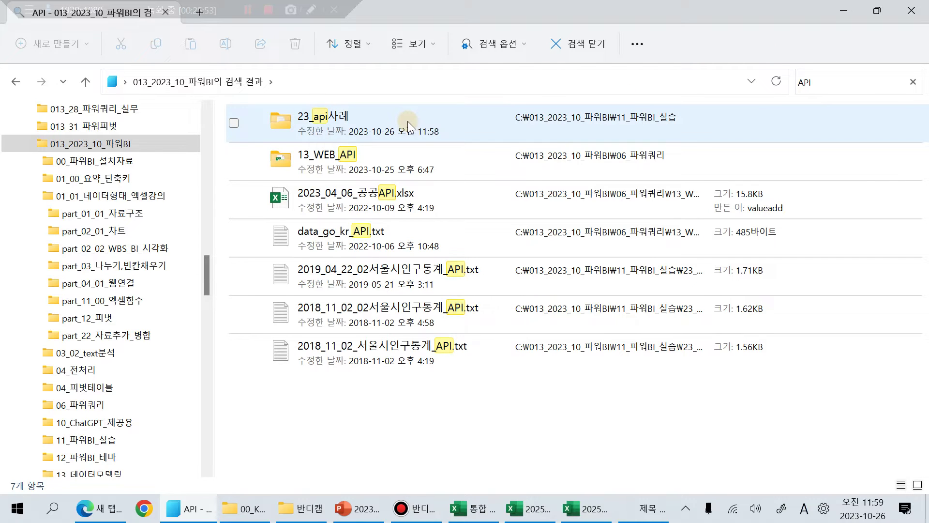
# - Open 2023_04_06_공공API.xlsx from the search results in Excel and check its folder location through Save As
pyautogui.click(382, 204)
pyautogui.hotkey('alt', 'Tab')
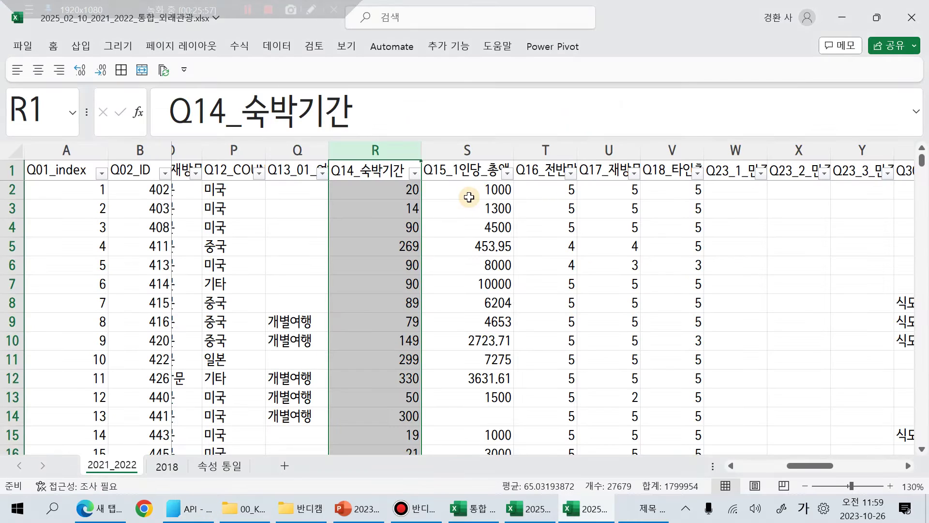
pyautogui.hotkey('alt', 'Tab')
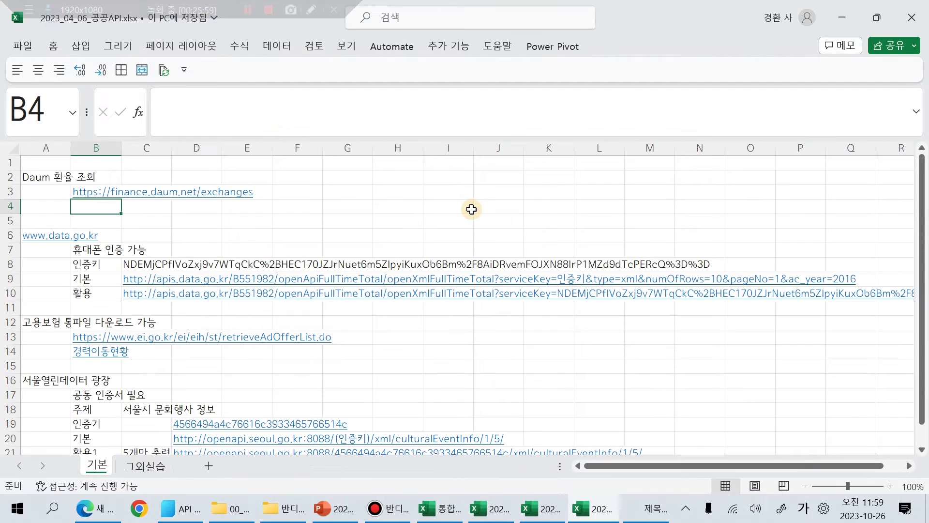
pyautogui.scroll(-1, 278, 239)
pyautogui.scroll(1, 278, 240)
pyautogui.press('F12')
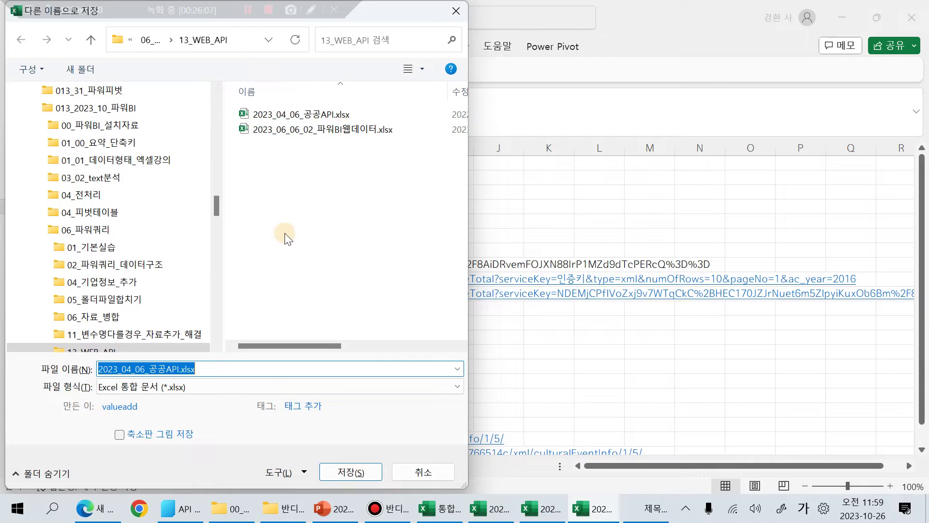
pyautogui.scroll(-2, 212, 212)
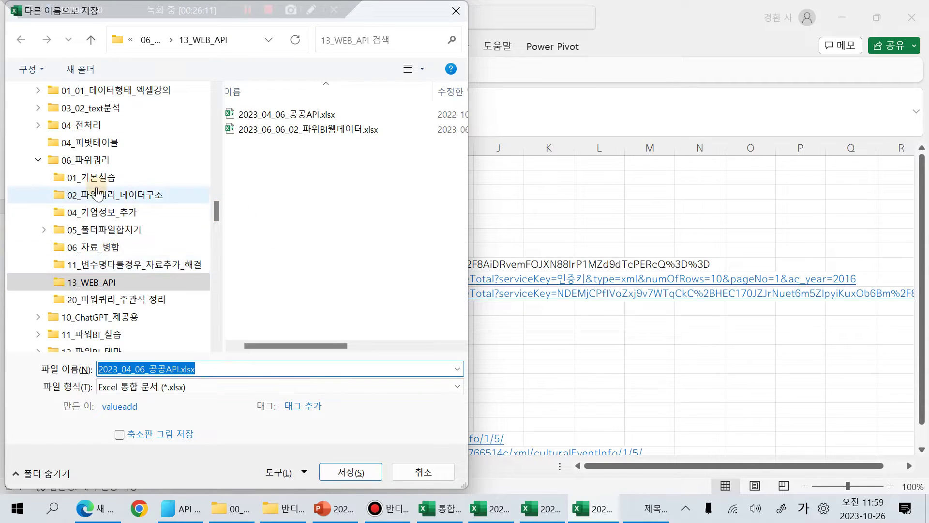
# - In a new File Explorer window, open the folder C:\013_2023_10_파워BI\06_파워쿼리\13_WEB_API
pyautogui.click(232, 508)
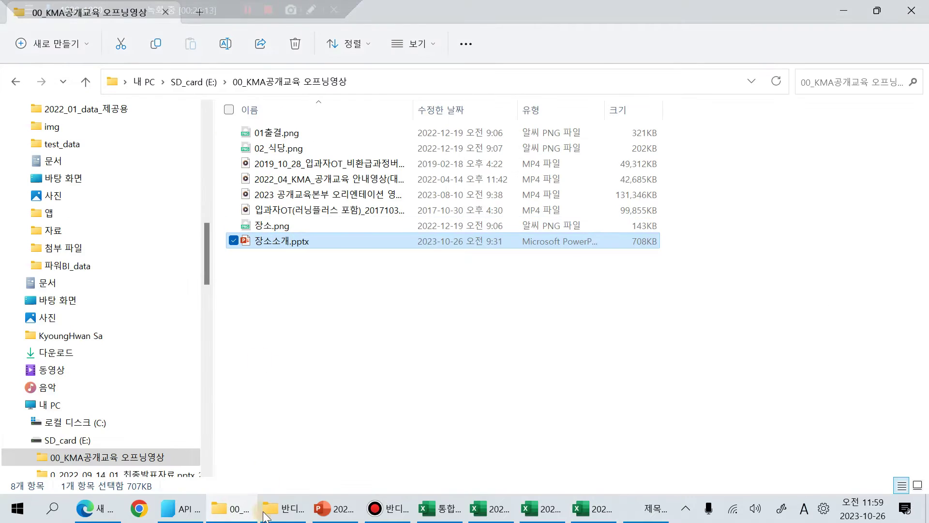
pyautogui.click(277, 506)
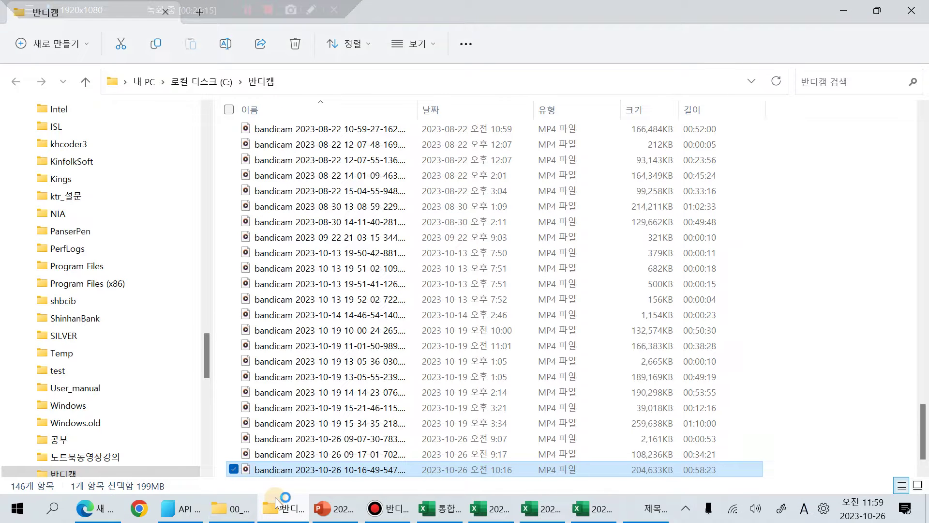
pyautogui.press('super+e')
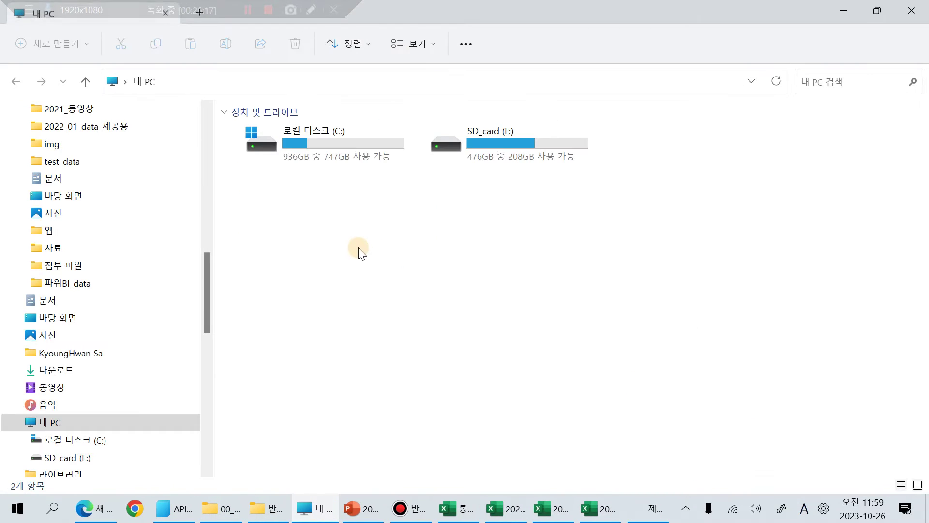
pyautogui.doubleClick(377, 142)
pyautogui.click(376, 148)
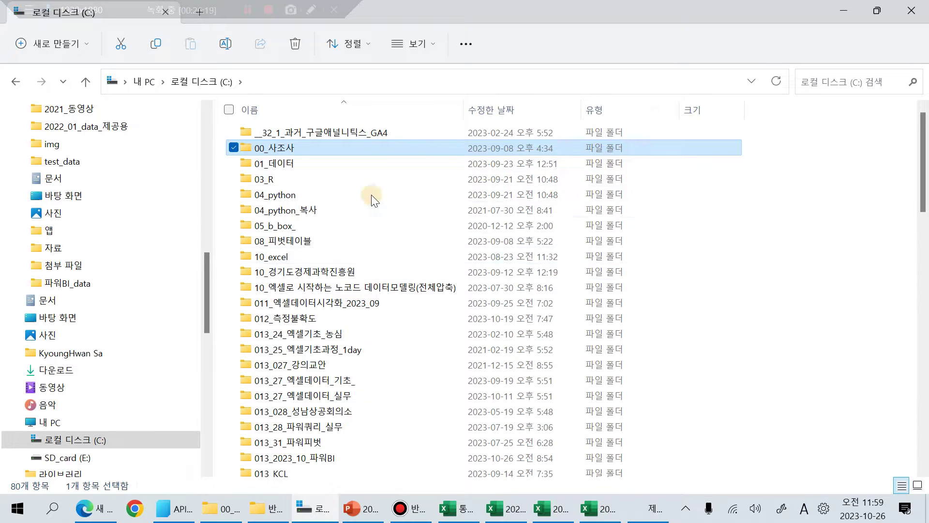
pyautogui.scroll(-1, 370, 249)
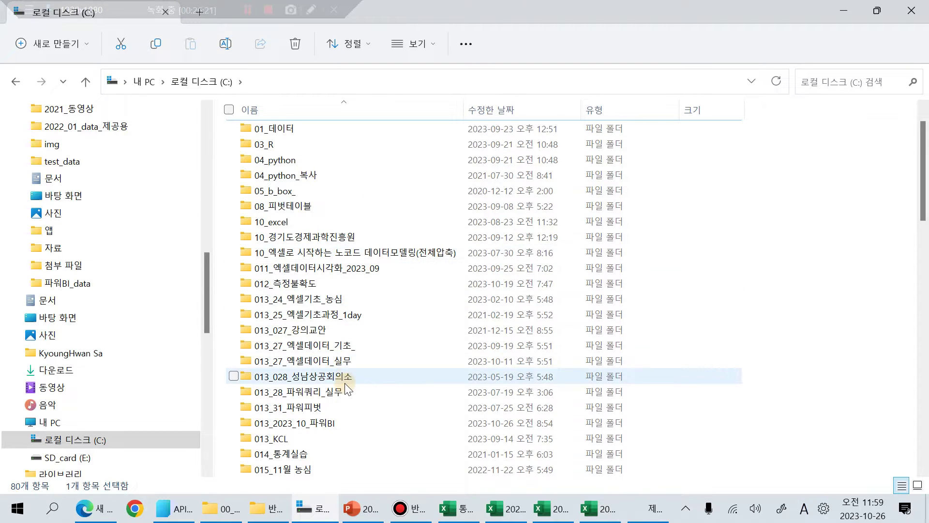
pyautogui.doubleClick(334, 423)
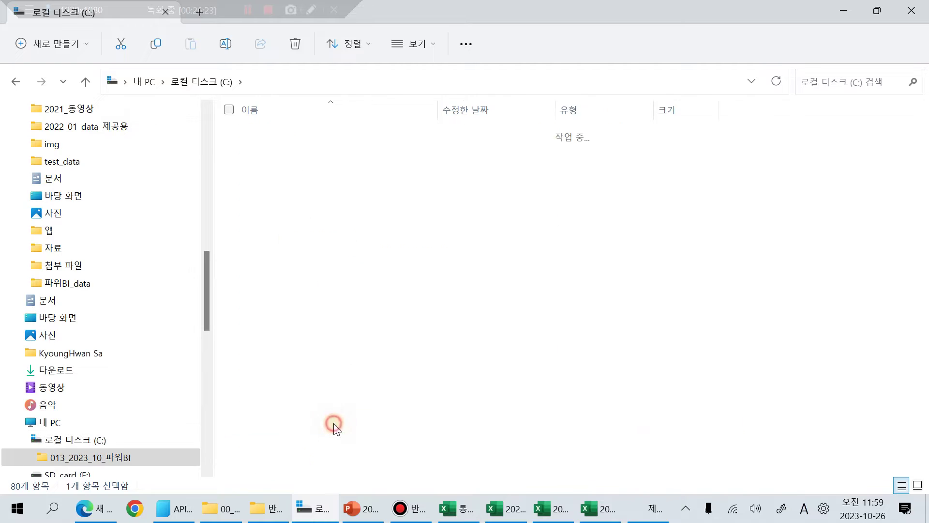
pyautogui.click(304, 226)
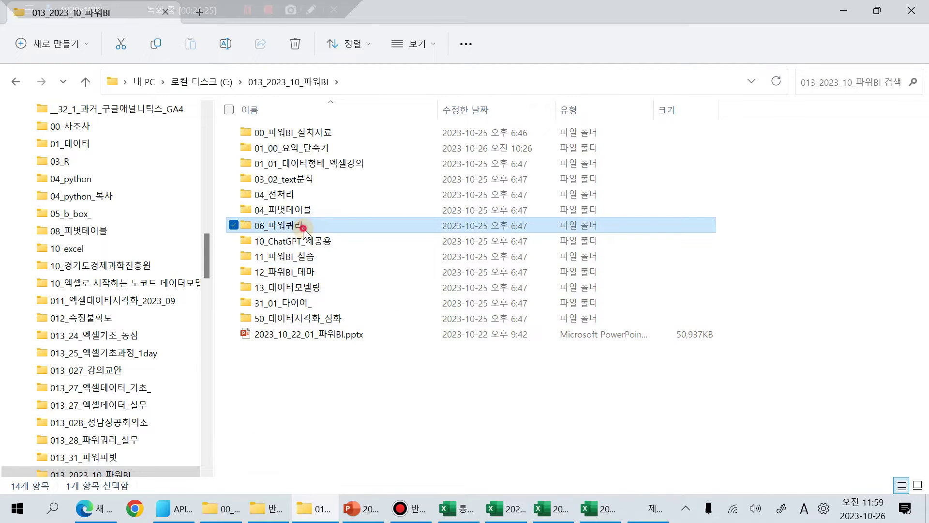
pyautogui.doubleClick(303, 227)
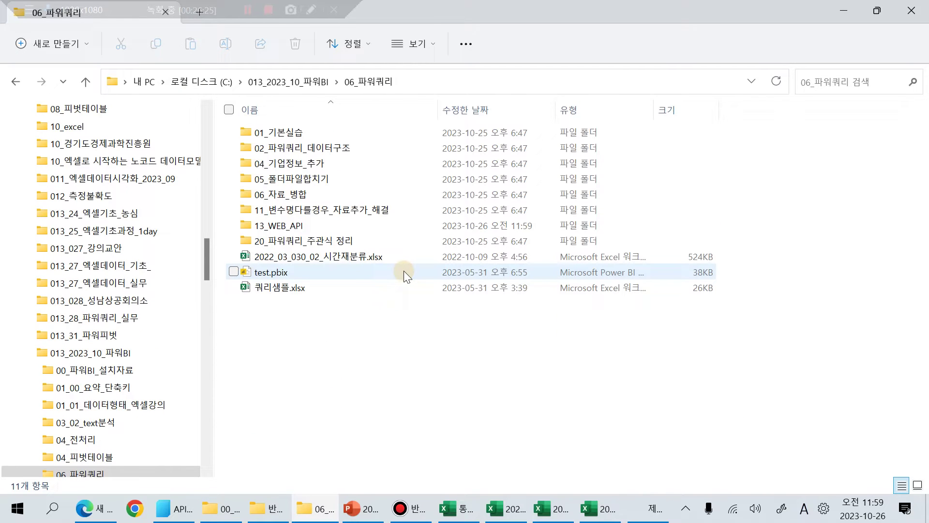
pyautogui.doubleClick(294, 226)
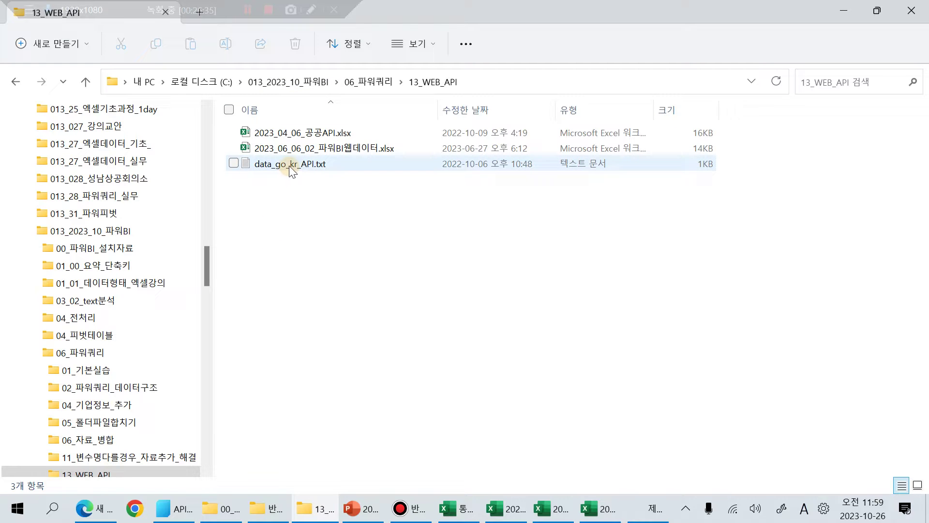
# - Try to open 2023_04_06_공공API.xlsx from the folder, cancel the pending Save As, and close the workbook
pyautogui.doubleClick(289, 134)
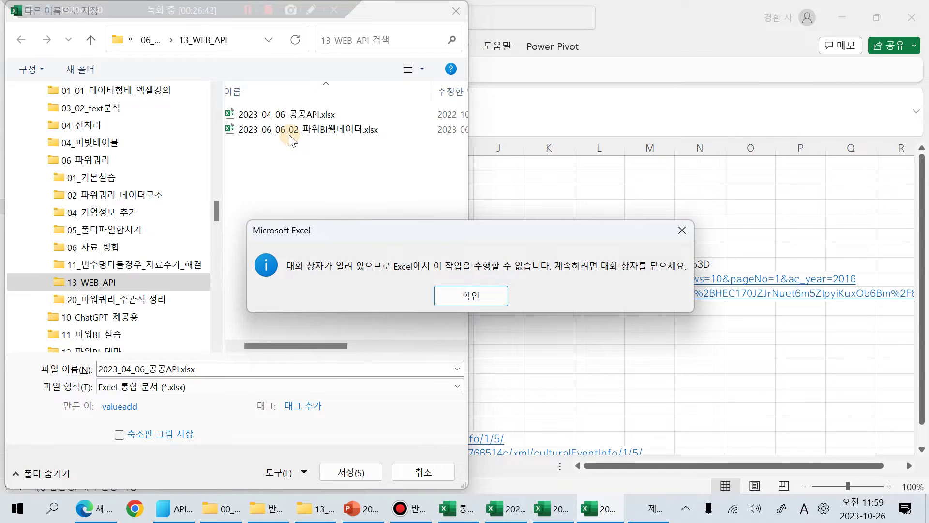
pyautogui.click(482, 296)
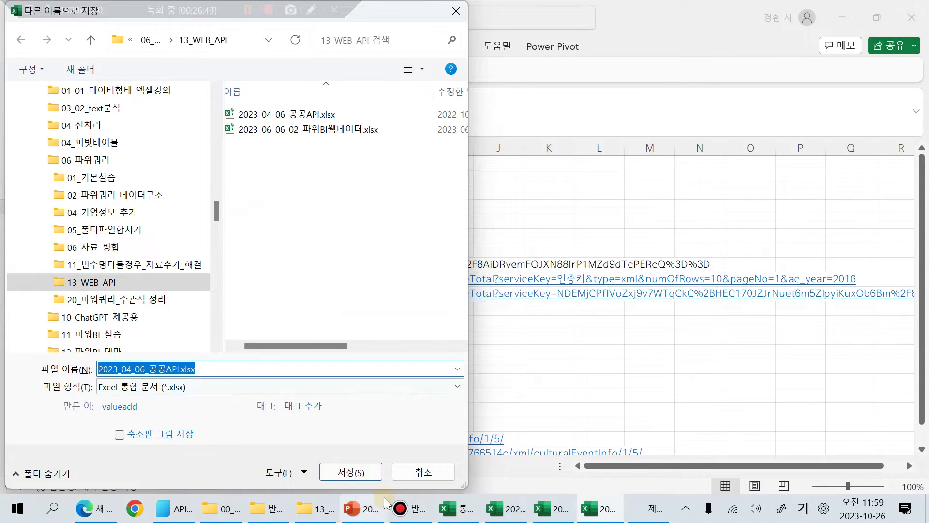
pyautogui.click(423, 471)
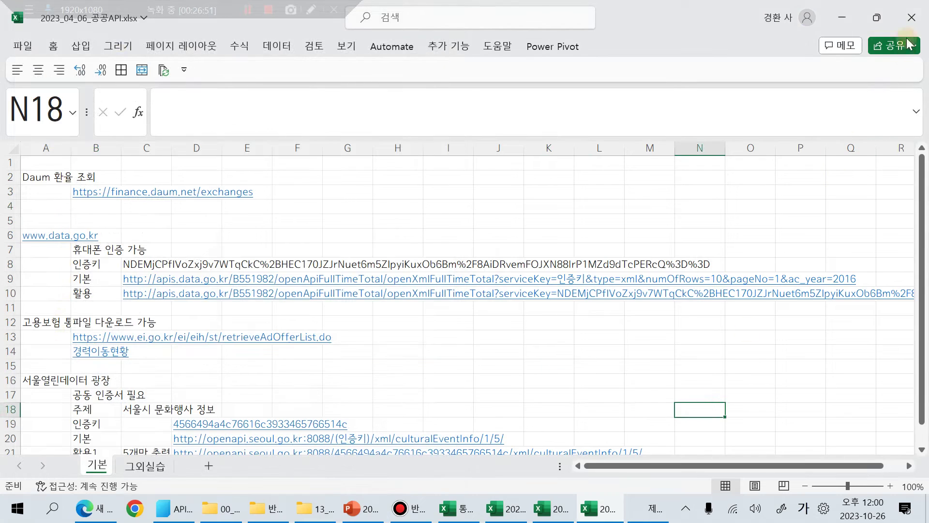
pyautogui.click(911, 17)
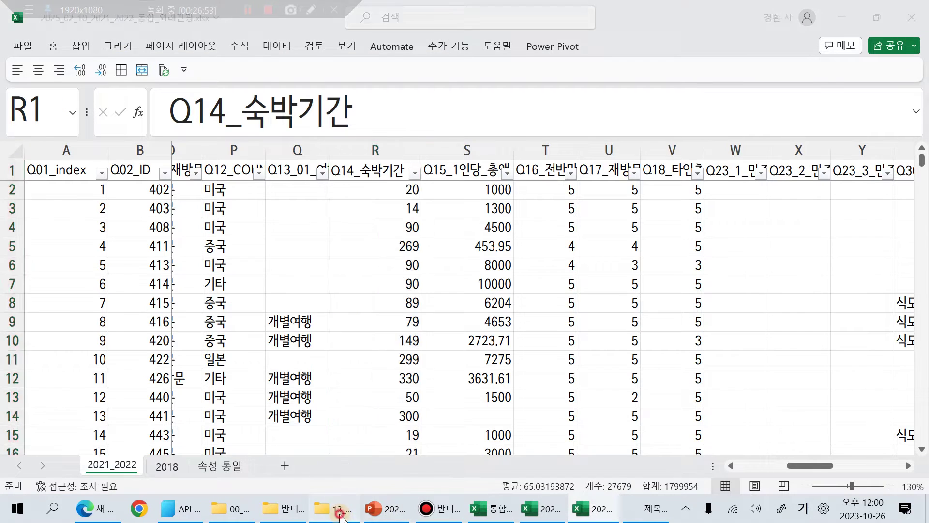
# - Return to File Explorer and open 2023_04_06_공공API.xlsx from 013_2023_10_파워BI\06_파워쿼리\13_WEB_API
pyautogui.click(339, 513)
pyautogui.click(276, 82)
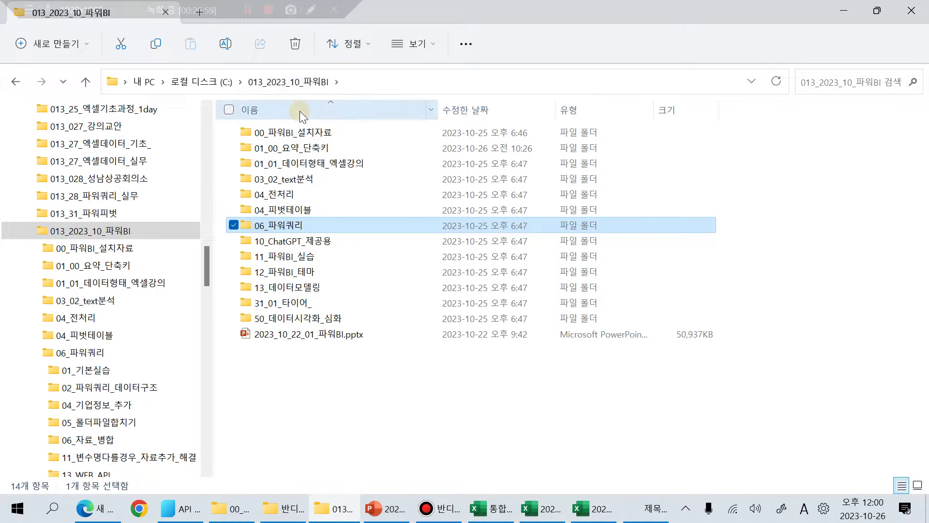
pyautogui.doubleClick(289, 231)
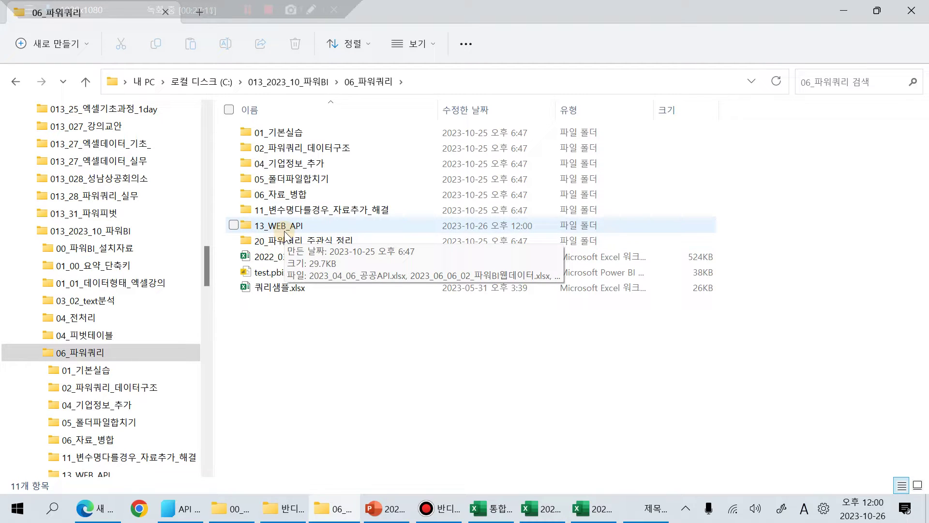
pyautogui.doubleClick(284, 231)
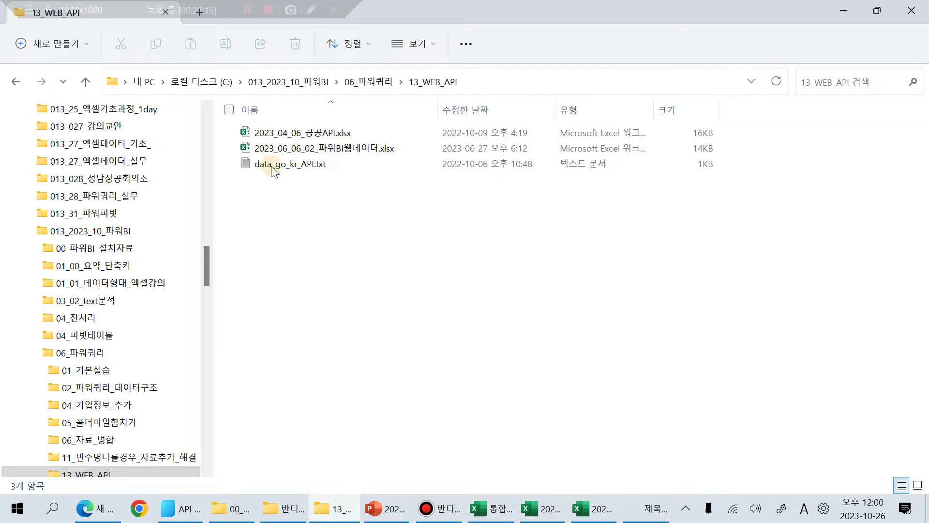
pyautogui.doubleClick(317, 137)
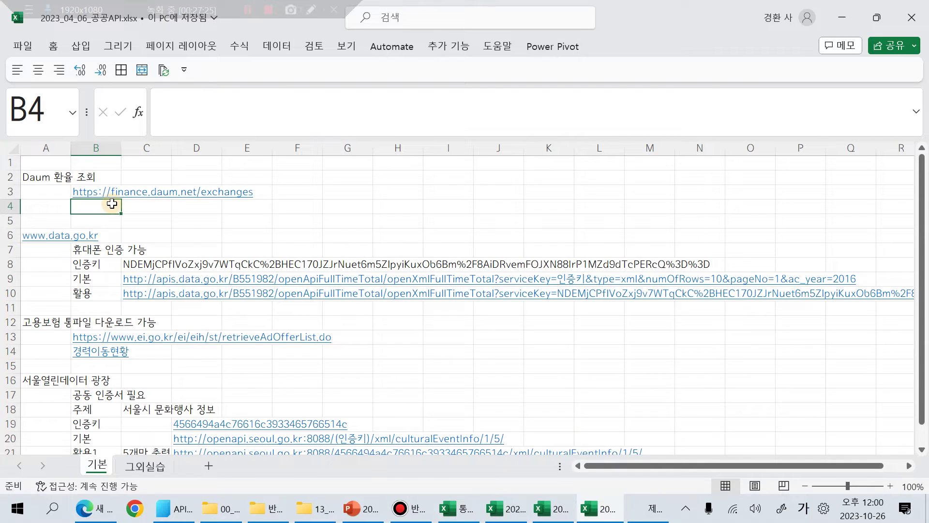
# - Copy the 활용2 (50개 출력) cultural event URL in D22 of the 서울열린데이터 광장 section
pyautogui.scroll(-1, 113, 203)
pyautogui.scroll(-1, 112, 203)
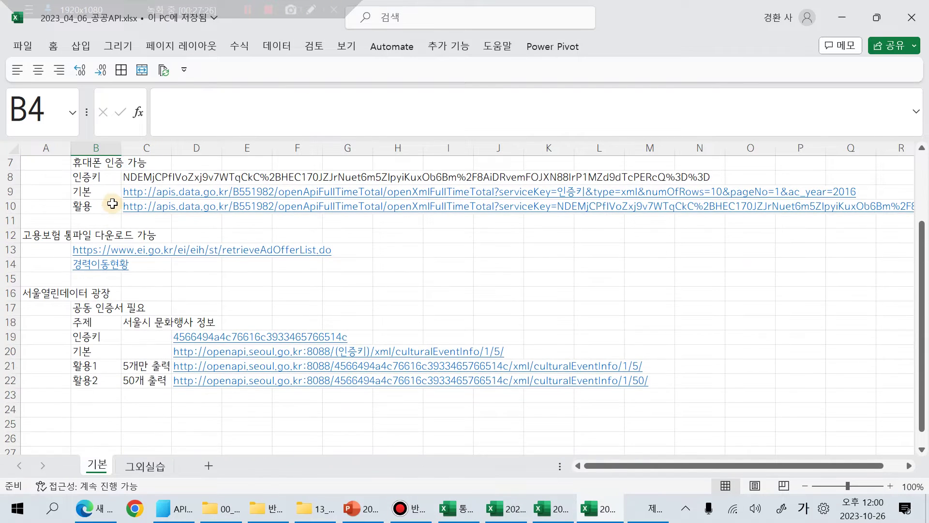
pyautogui.click(33, 294)
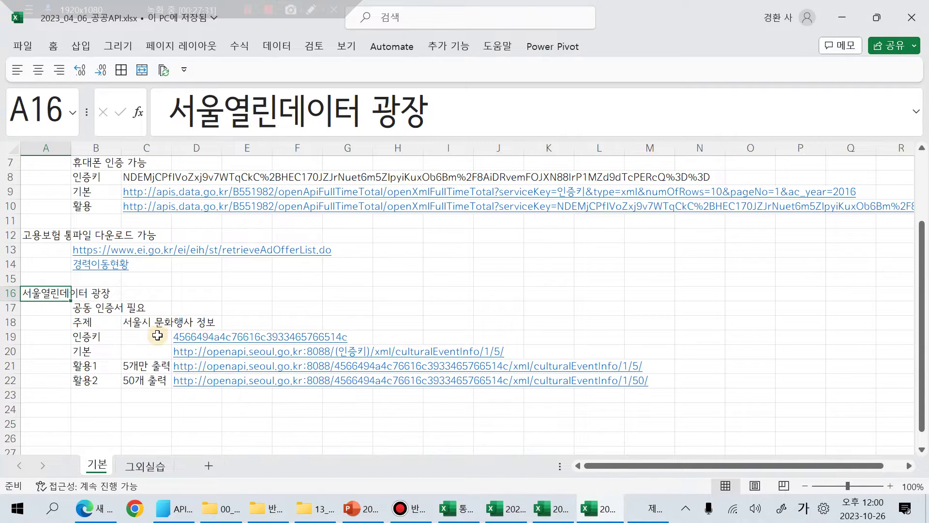
pyautogui.click(85, 356)
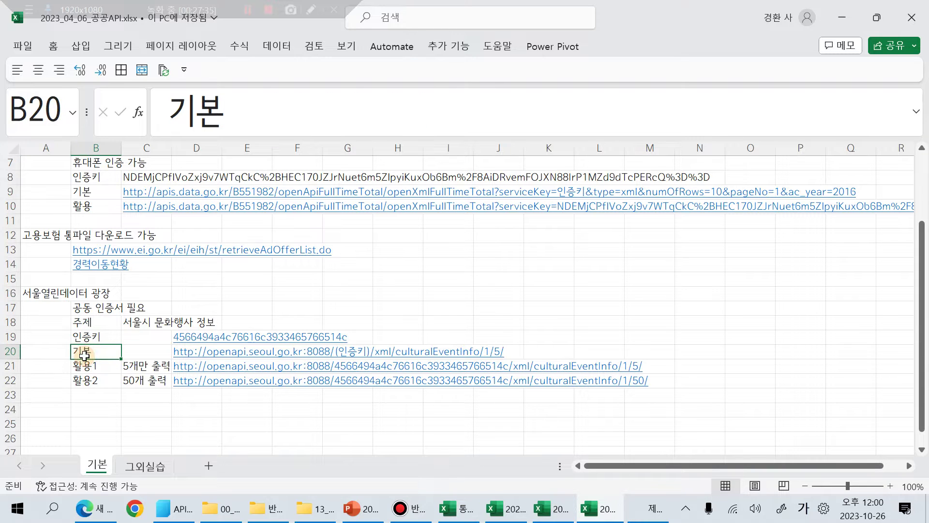
pyautogui.press('Down')
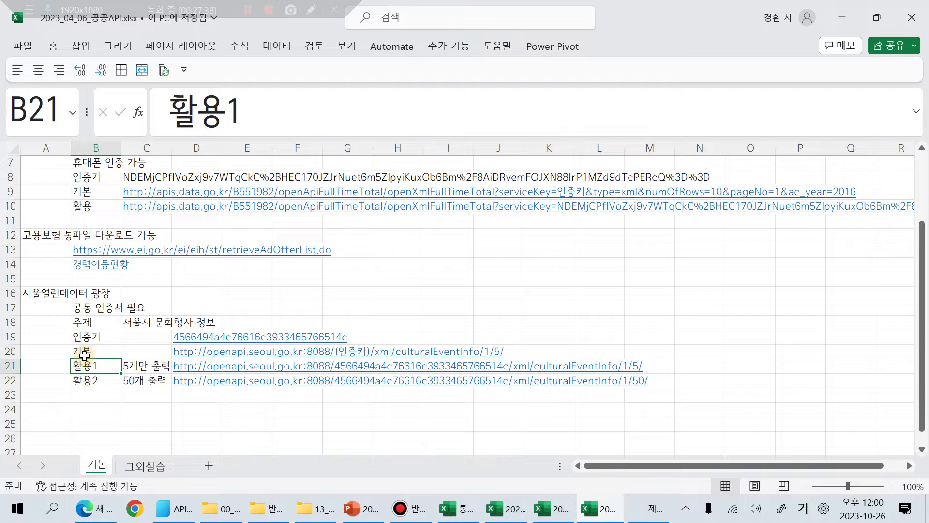
pyautogui.press('Down')
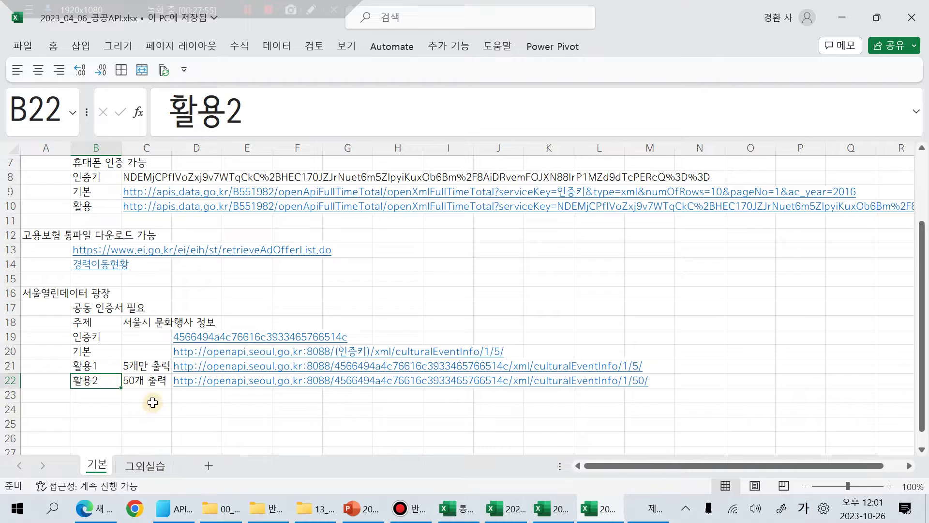
pyautogui.click(188, 399)
pyautogui.press('Up')
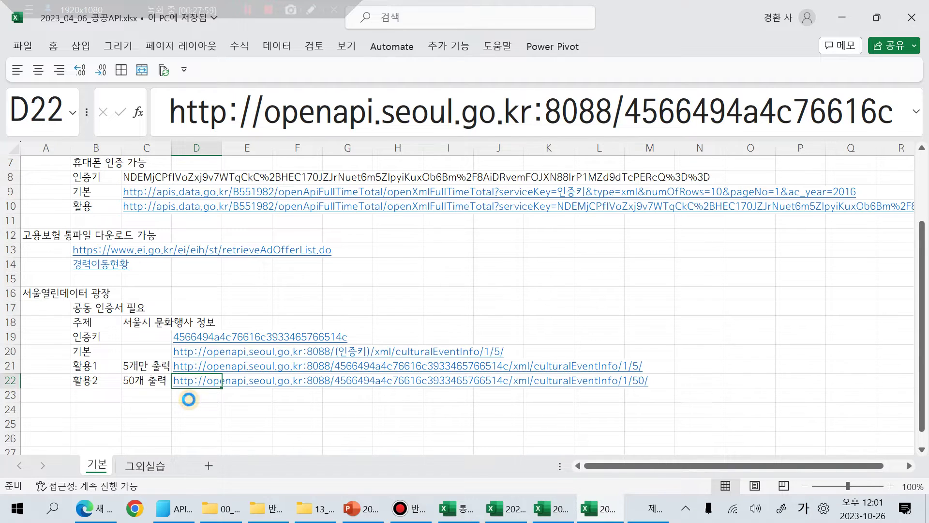
pyautogui.hotkey('ctrl', 'c')
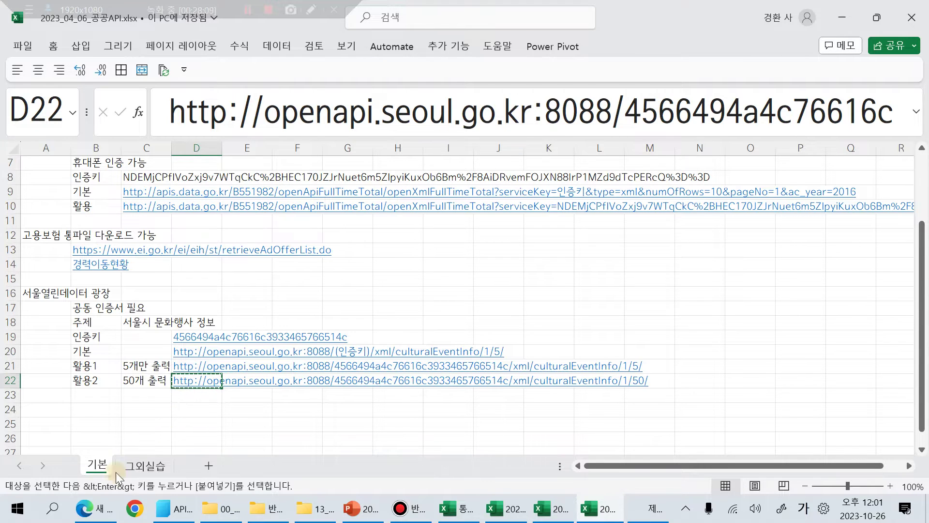
# - Search Windows for power, launch Power BI Desktop and dismiss its start screen
pyautogui.click(53, 509)
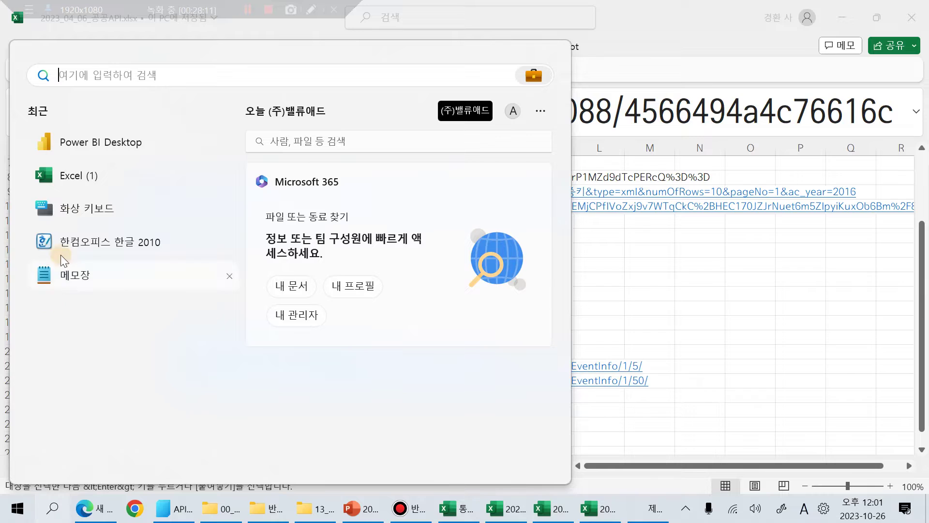
pyautogui.write('p')
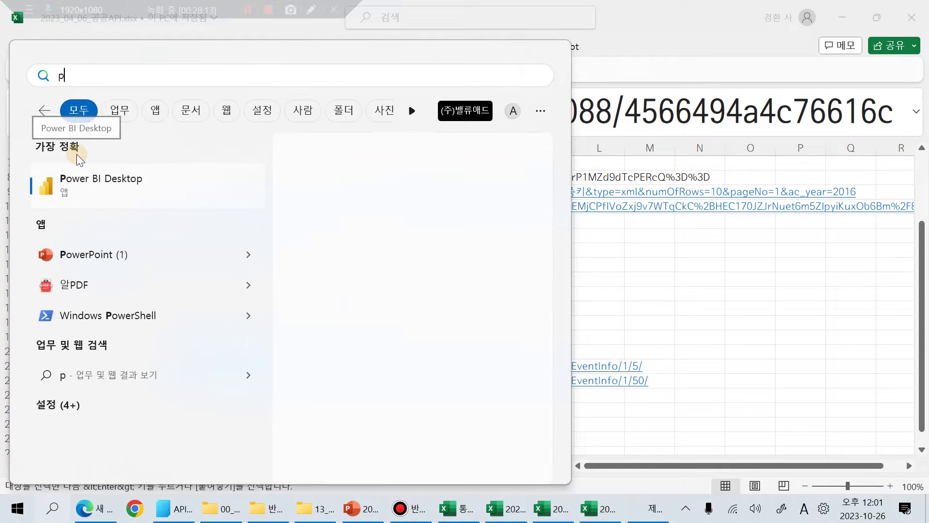
pyautogui.write('ower')
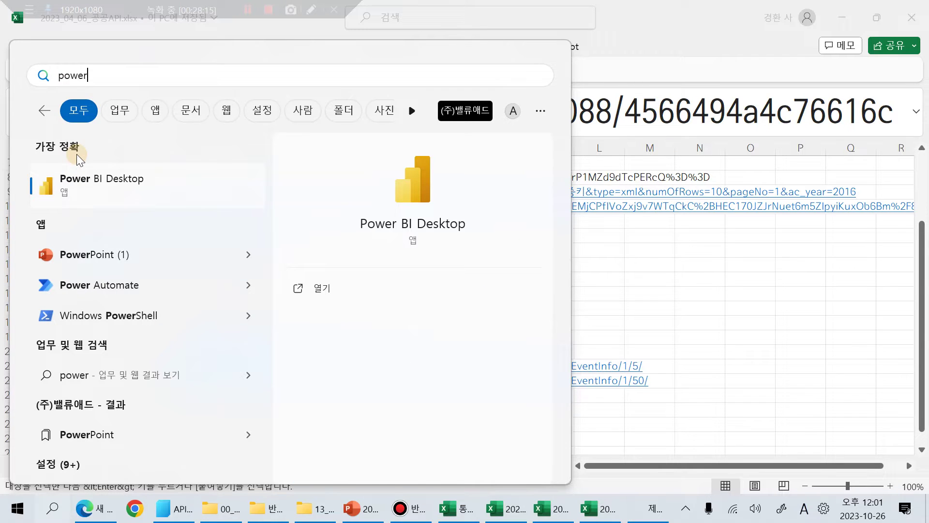
pyautogui.click(88, 175)
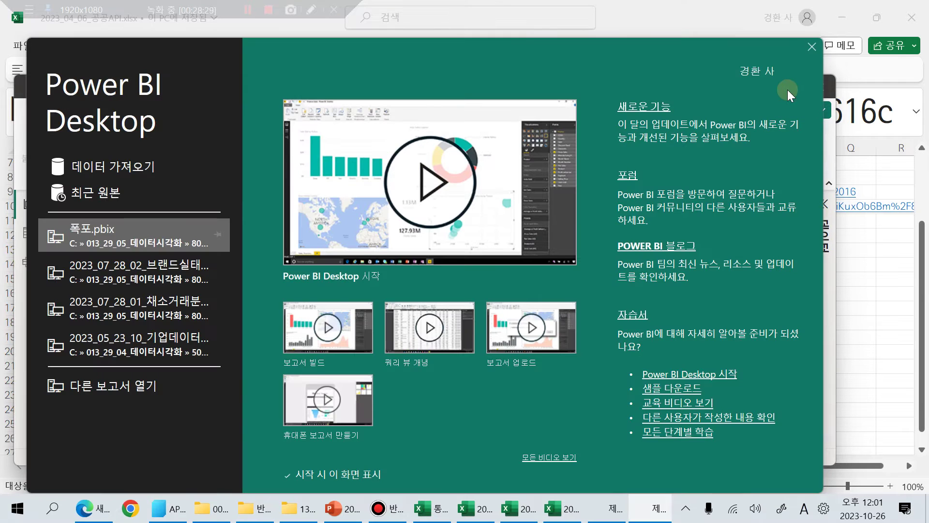
pyautogui.click(813, 45)
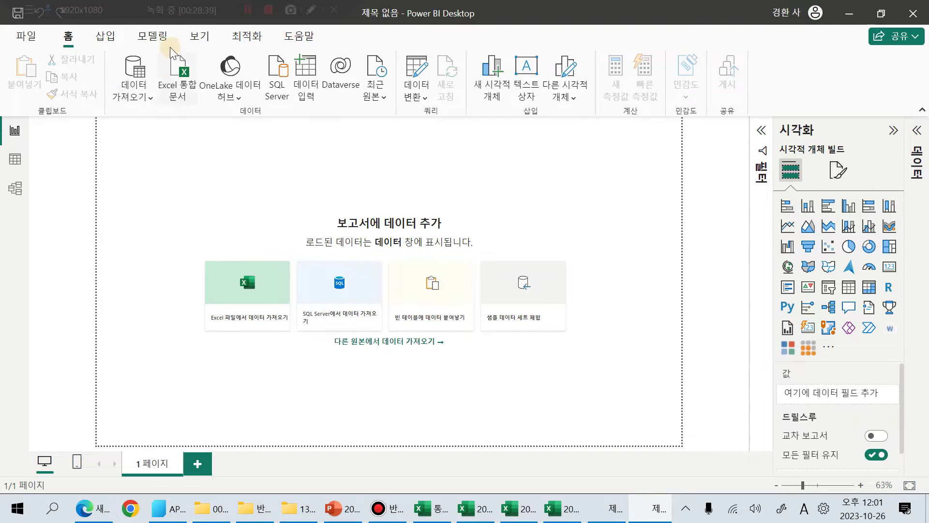
# - Import from the web in basic mode, pasting the copied culturalEventInfo URL with its API key as the URL, and load the data
pyautogui.click(152, 99)
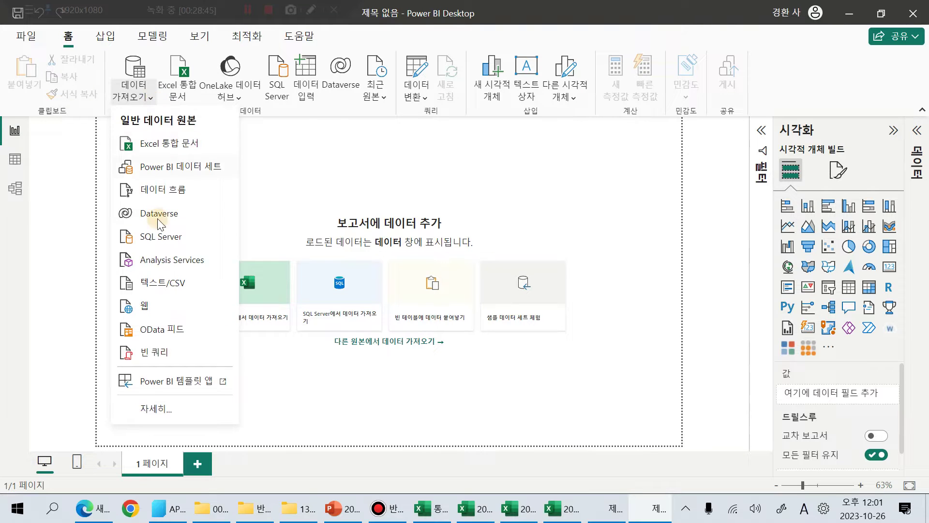
pyautogui.click(162, 307)
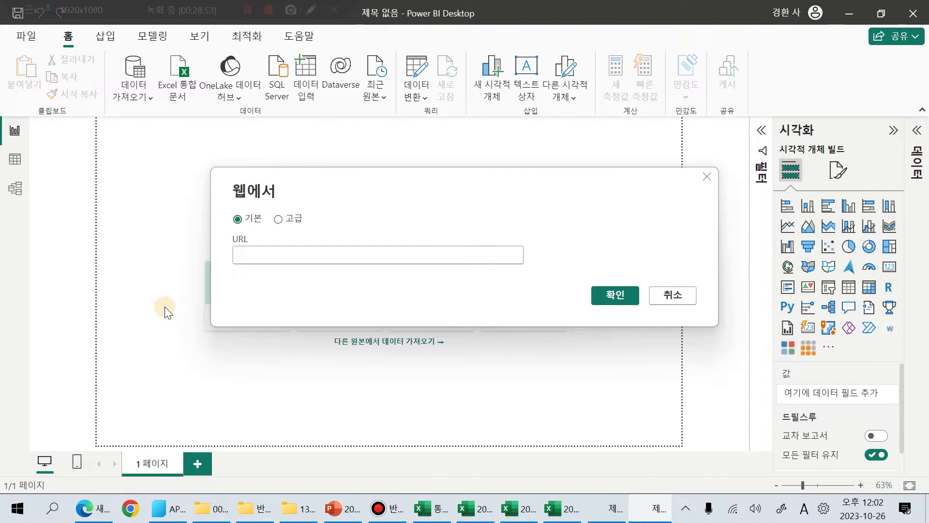
pyautogui.hotkey('ctrl', 'v')
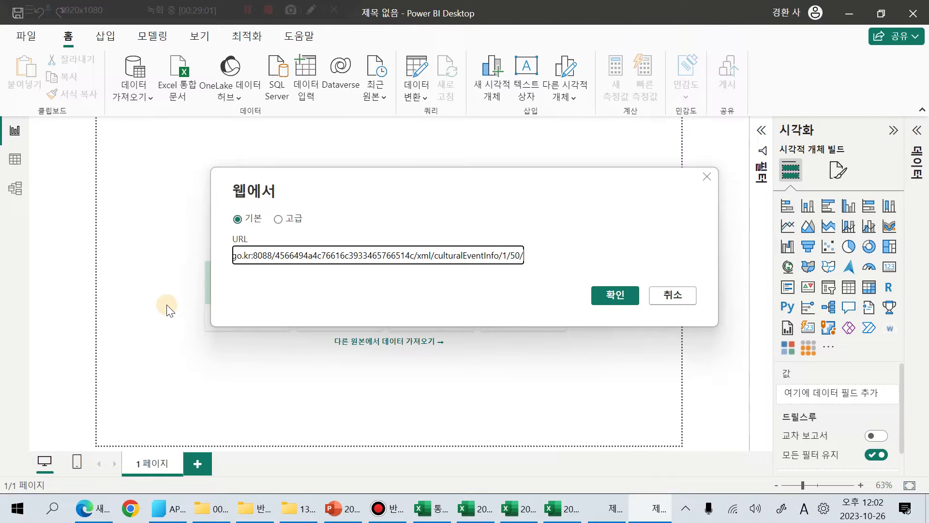
pyautogui.click(618, 296)
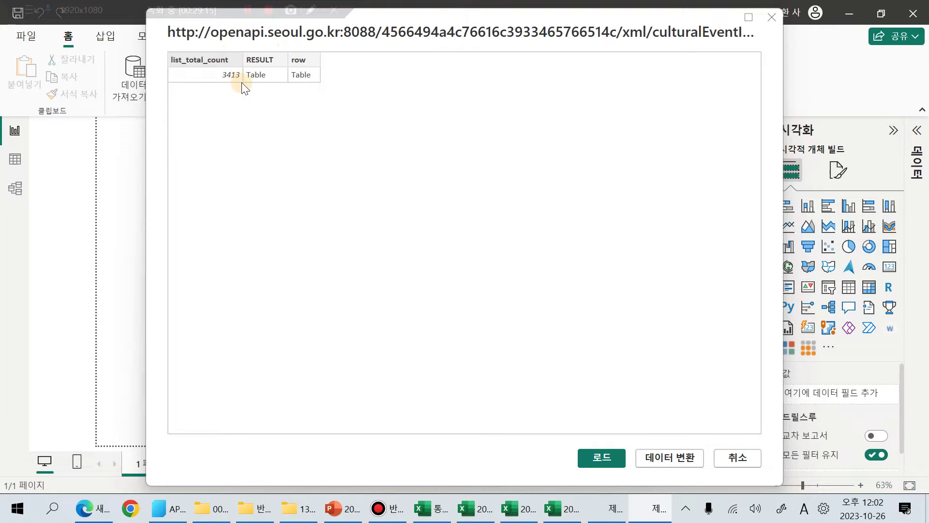
pyautogui.click(602, 457)
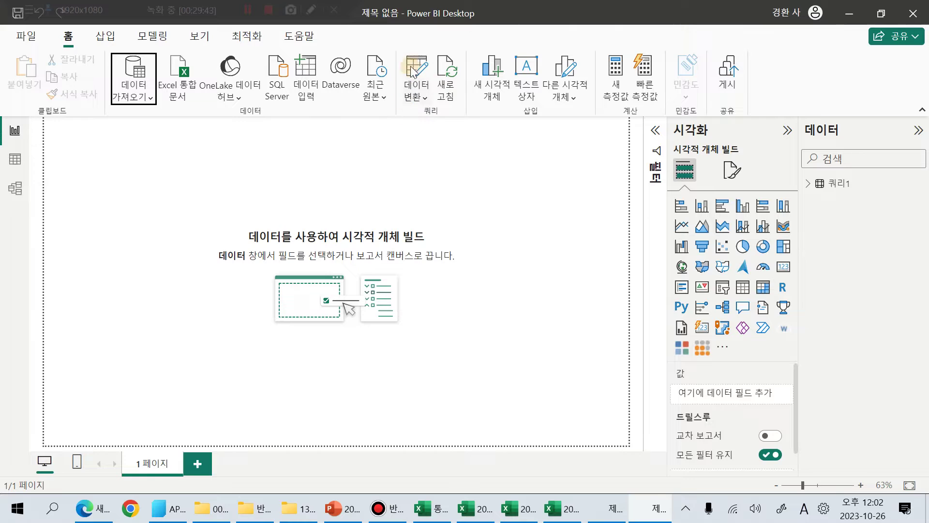
# - In Power Query Editor, expand the RESULT and row columns of 쿼리1 with all fields, using the original column names as prefix
pyautogui.click(430, 77)
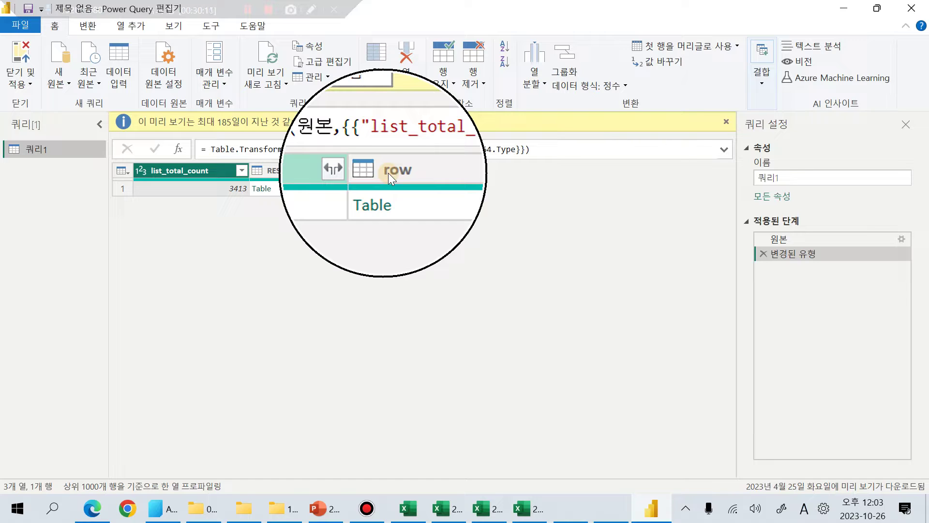
pyautogui.click(357, 172)
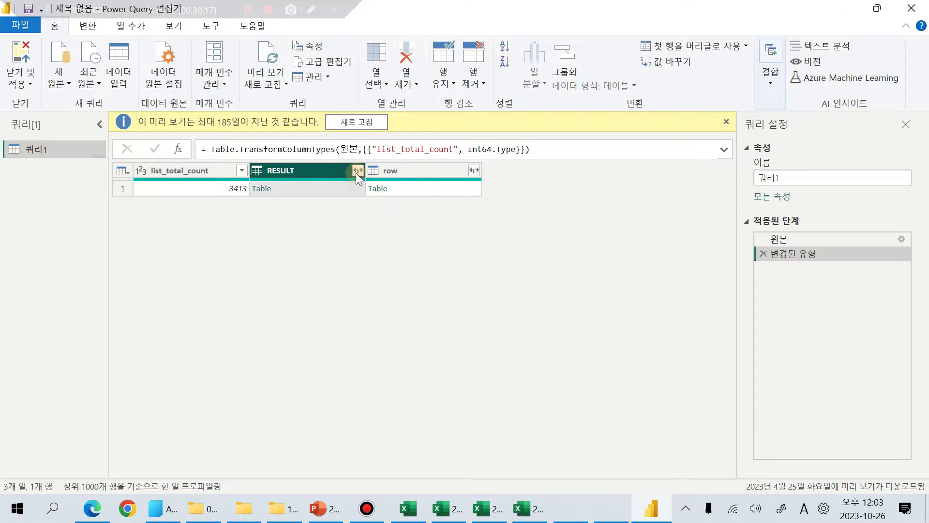
pyautogui.click(356, 171)
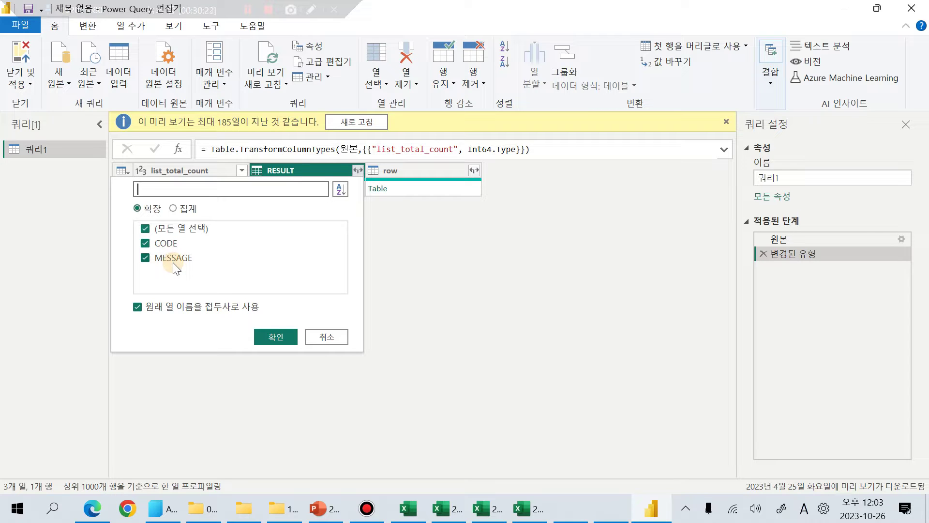
pyautogui.click(281, 338)
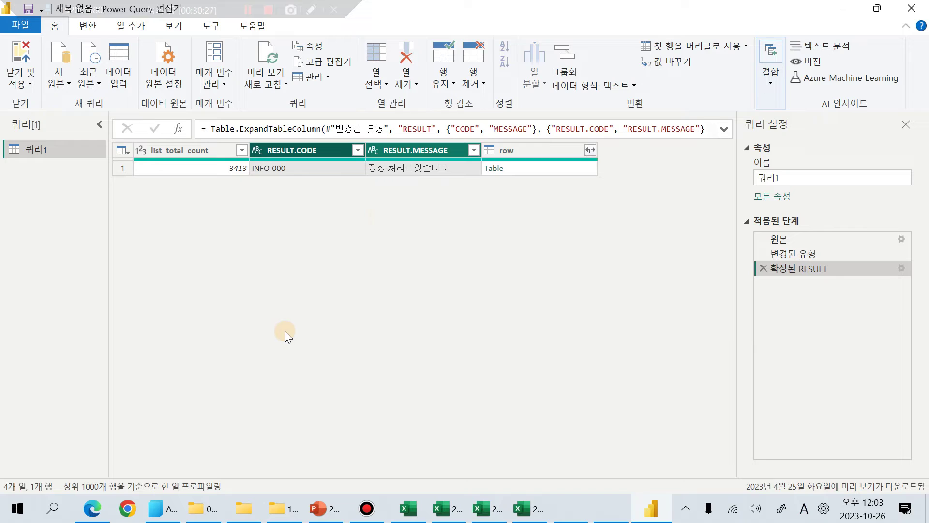
pyautogui.click(590, 150)
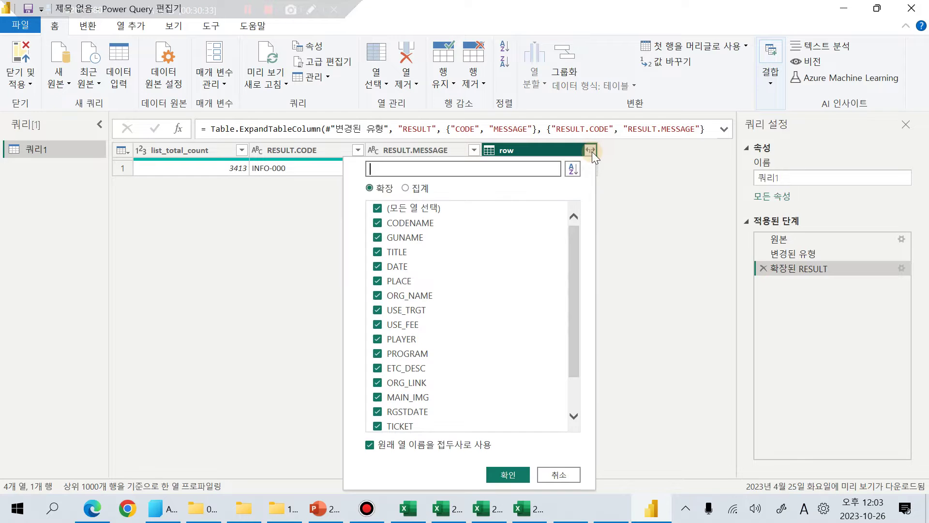
pyautogui.click(520, 476)
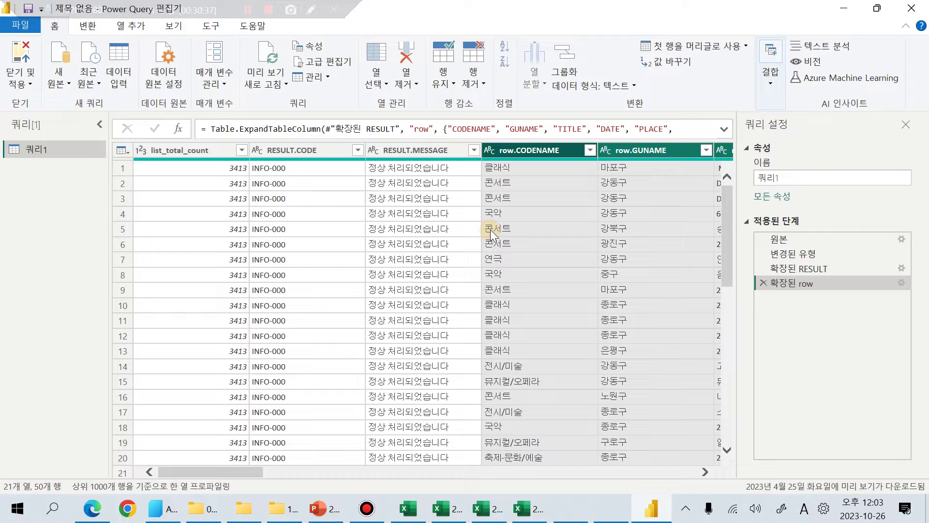
# - Look through the expanded event columns, examining the event categories in row.CODENAME and the districts in row.GUNAME
pyautogui.hscroll(6, 490, 233)
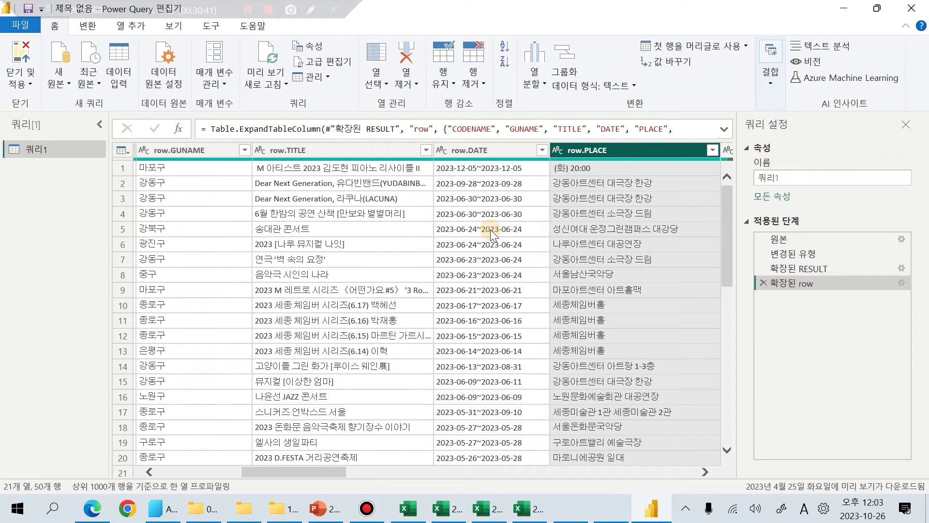
pyautogui.press('Left')
pyautogui.press('Left')
pyautogui.press('Left')
pyautogui.press('Left')
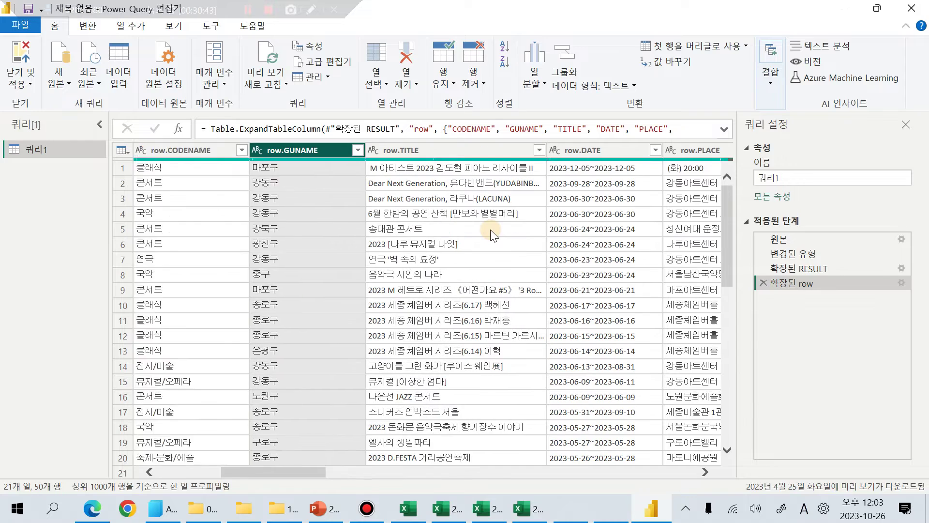
pyautogui.press('Right')
pyautogui.click(446, 228)
pyautogui.press('Left')
pyautogui.press('Left')
pyautogui.press('Left')
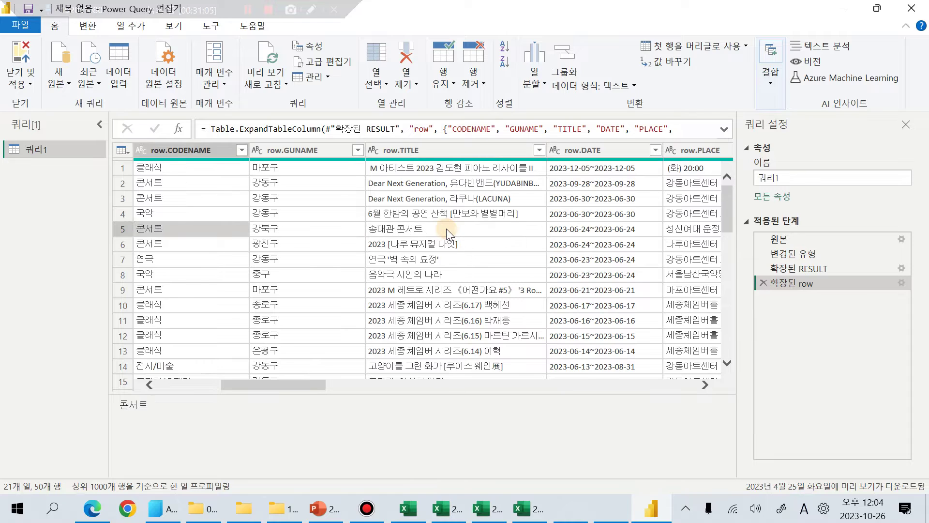
pyautogui.press('Right')
pyautogui.press('Up')
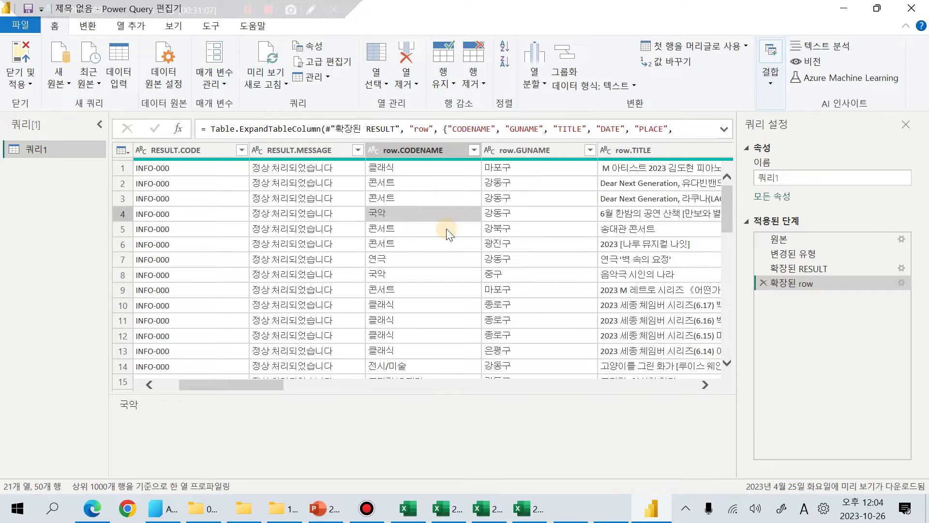
pyautogui.press('Right')
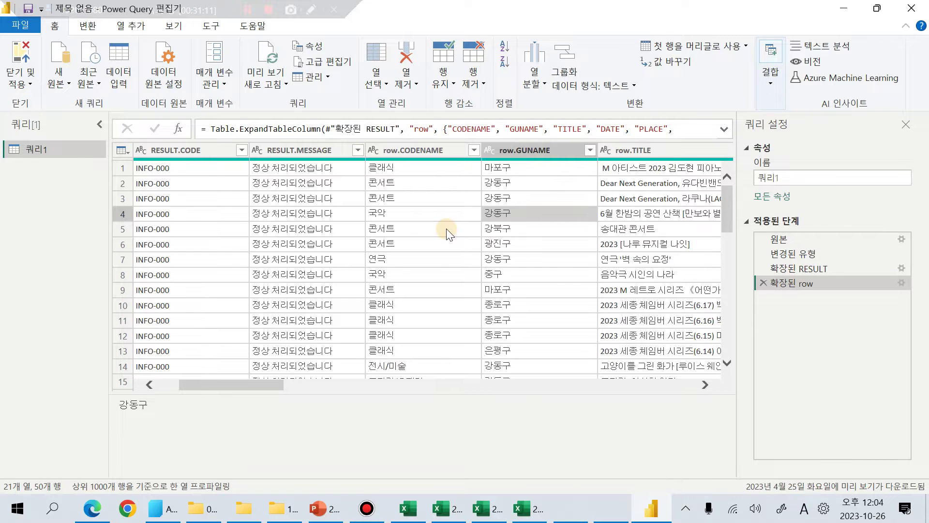
pyautogui.press('Right')
pyautogui.press('Left')
pyautogui.press('Left')
pyautogui.press('Right')
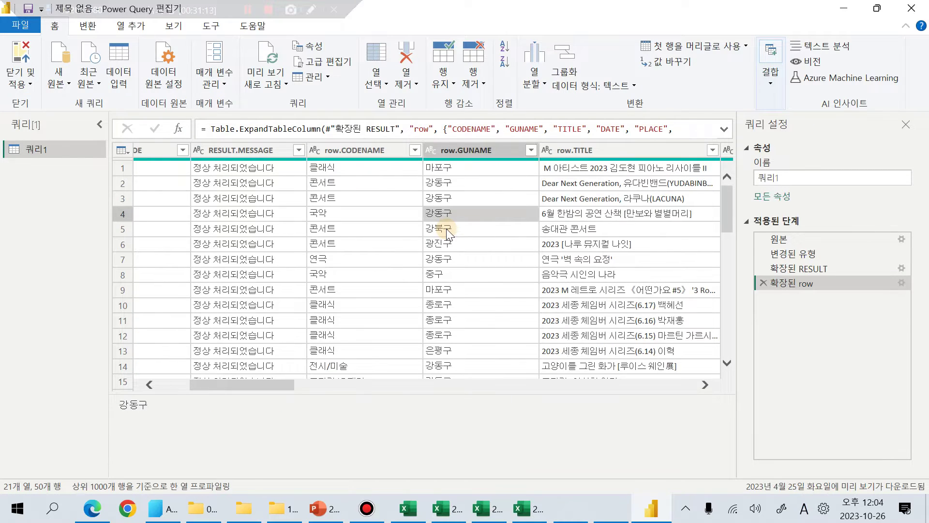
pyautogui.press('Down')
pyautogui.press('Down')
pyautogui.press('Down')
pyautogui.press('Down')
pyautogui.press('Down')
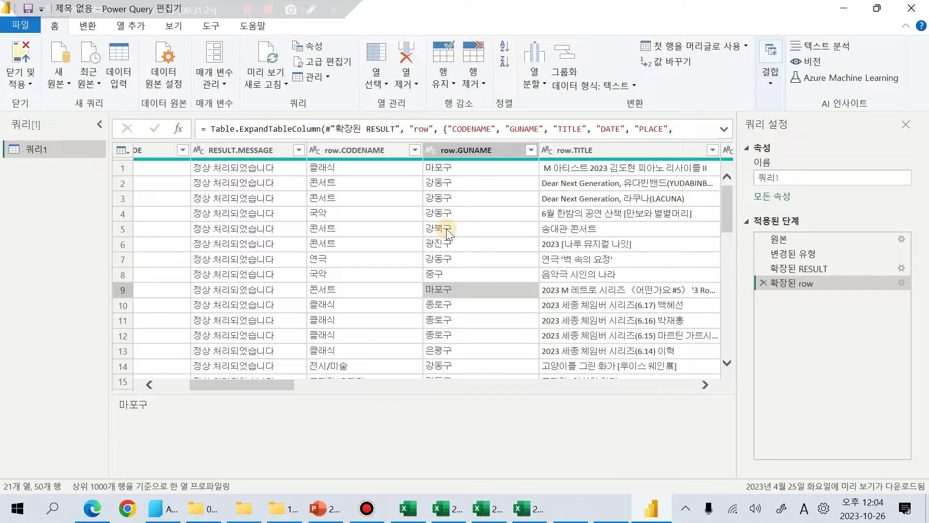
# - Examine the event titles in row.TITLE and the event periods in row.DATE from row 9 up to the first row
pyautogui.press('Right')
pyautogui.press('Right')
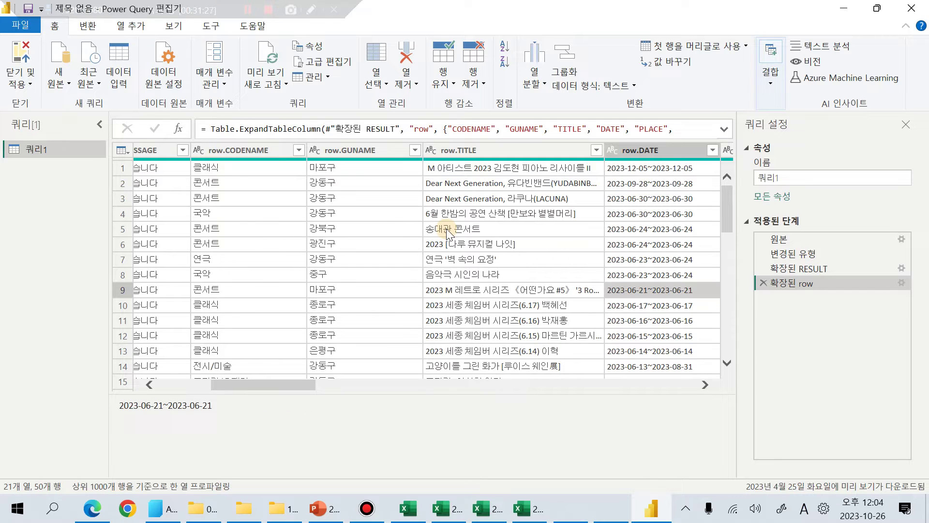
pyautogui.press('Left')
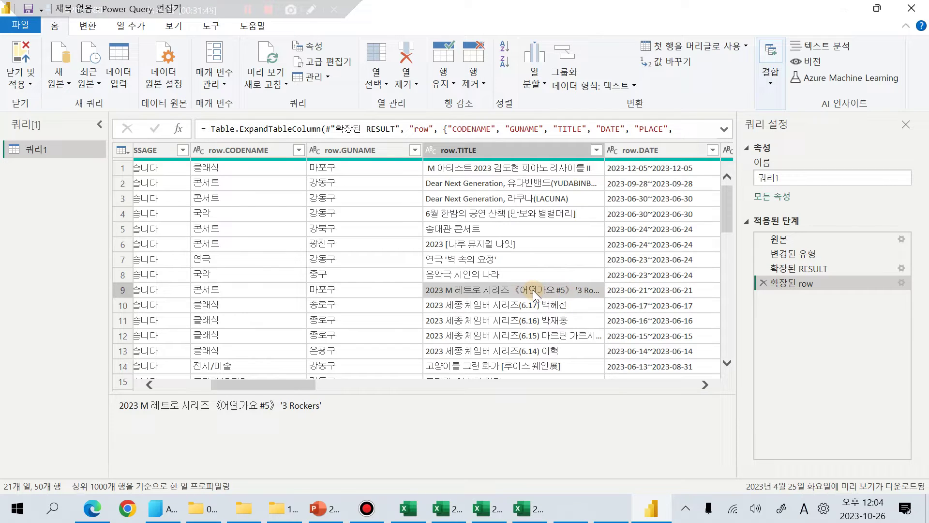
pyautogui.press('Right')
pyautogui.press('Left')
pyautogui.press('Right')
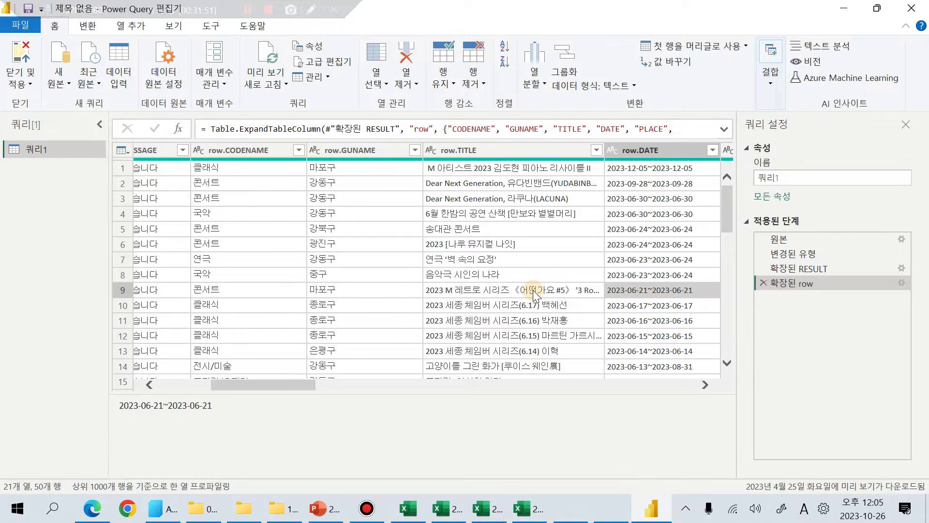
pyautogui.press('Up')
pyautogui.press('Up')
pyautogui.press('Up')
pyautogui.press('Up')
pyautogui.press('Up')
pyautogui.press('Up')
pyautogui.press('Up')
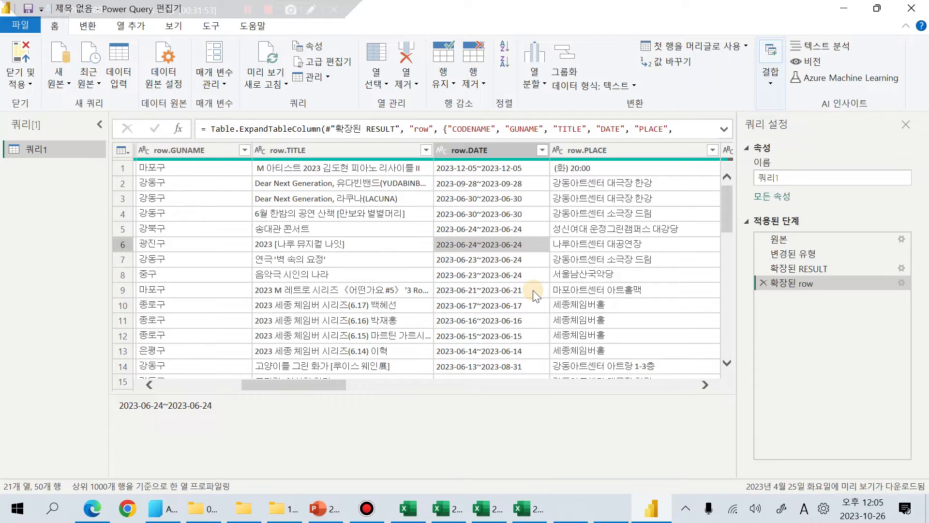
pyautogui.press('Down')
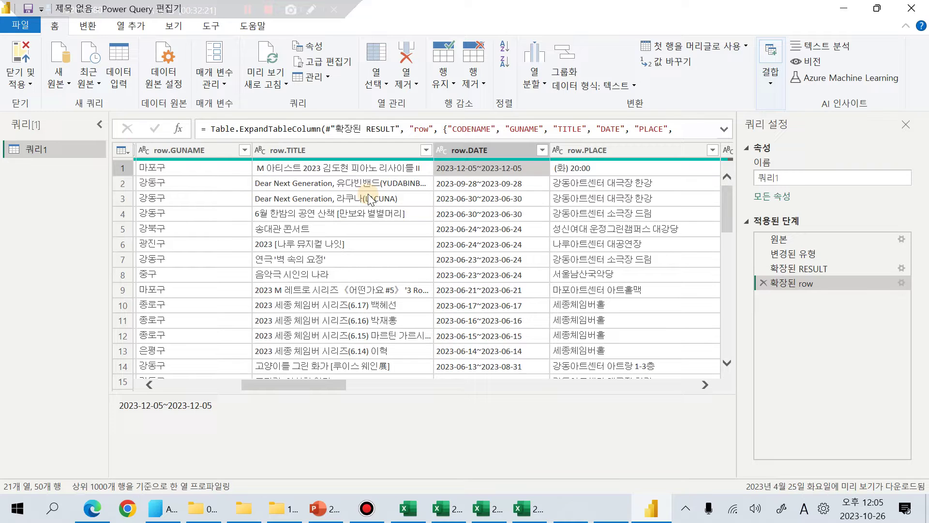
# - Examine the district, title and event period columns by selecting row.GUNAME, row.TITLE and row.DATE in turn
pyautogui.click(185, 142)
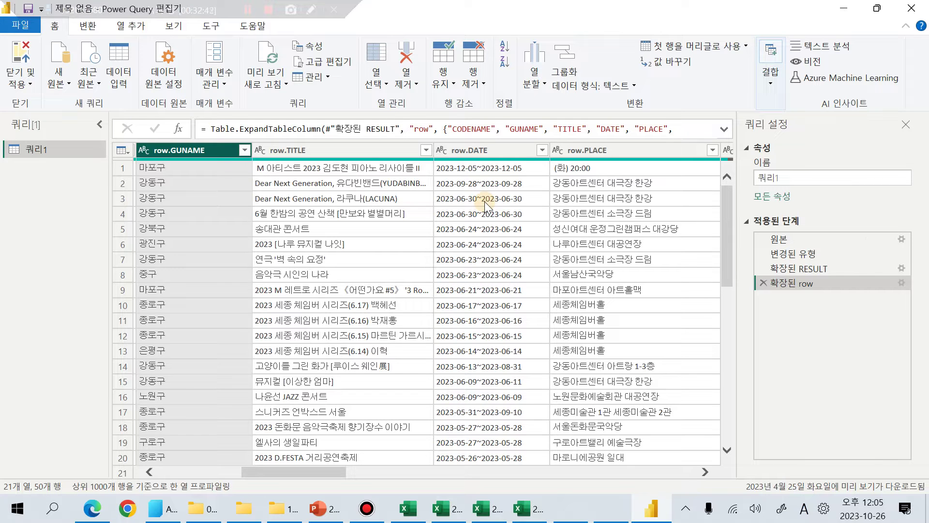
pyautogui.press('Right')
pyautogui.press('Right')
pyautogui.press('Right')
pyautogui.press('Right')
pyautogui.press('Right')
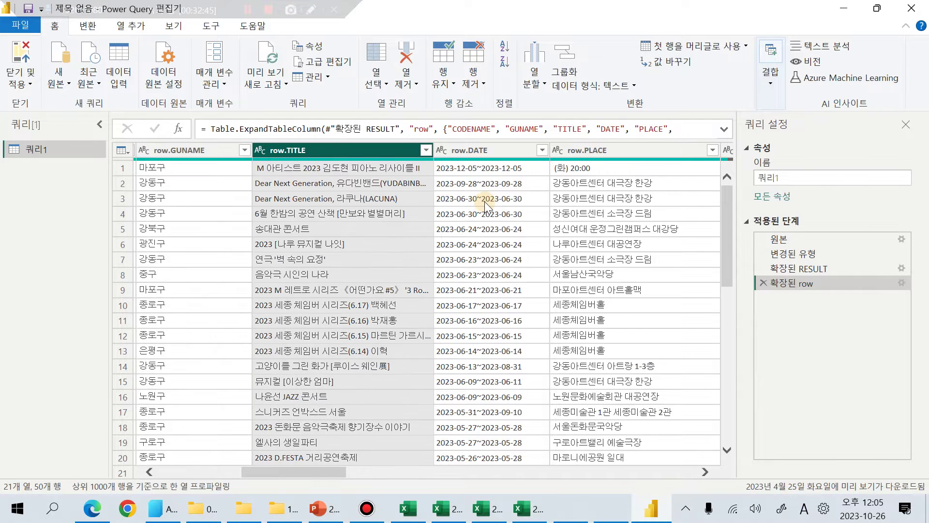
pyautogui.press('Left')
pyautogui.press('Left')
pyautogui.press('Left')
pyautogui.press('Left')
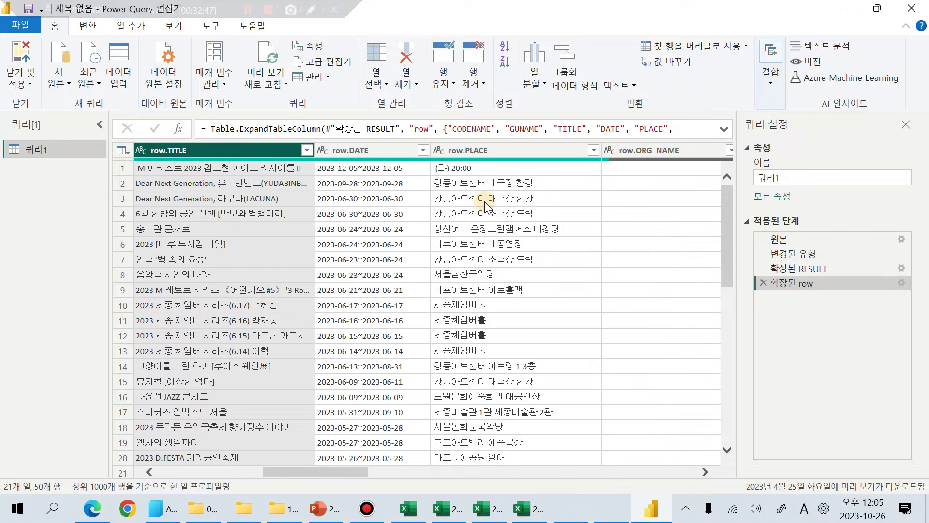
pyautogui.click(399, 170)
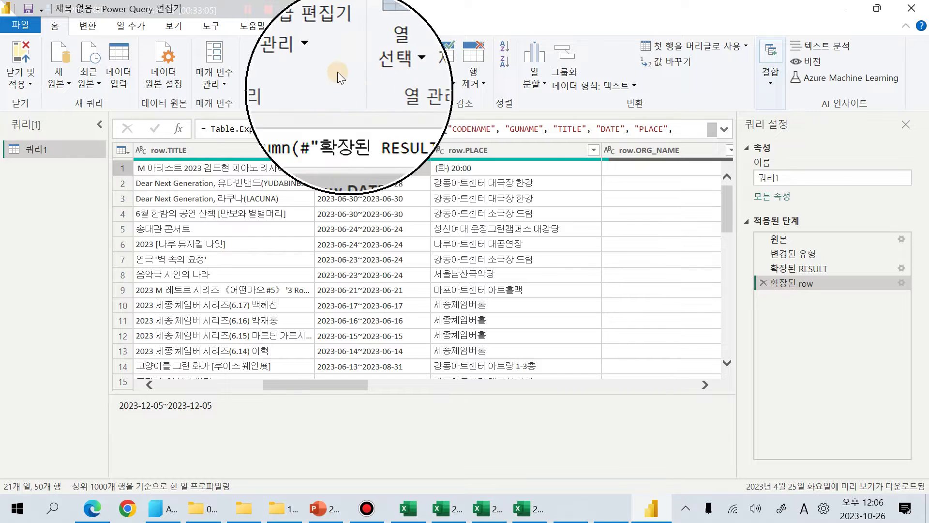
pyautogui.click(372, 147)
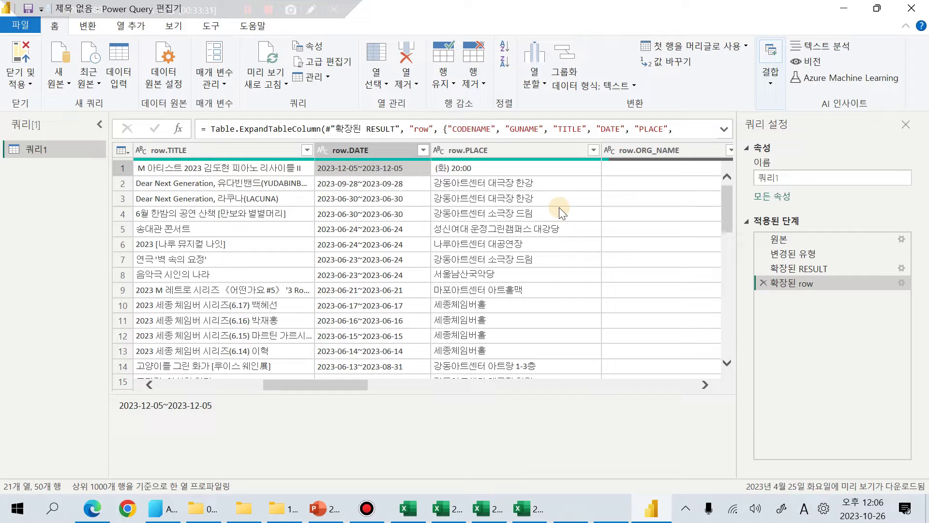
# - Examine the admission age conditions in row.USE_TRGT at rows 1, 4, 2 and 10, and select the whole column
pyautogui.moveTo(412, 313)
pyautogui.mouseDown()
pyautogui.moveTo(321, 293)
pyautogui.moveTo(423, 277)
pyautogui.moveTo(412, 338)
pyautogui.moveTo(360, 228)
pyautogui.moveTo(322, 341)
pyautogui.moveTo(353, 383)
pyautogui.mouseUp()
pyautogui.moveTo(359, 383); pyautogui.dragTo(430, 386)
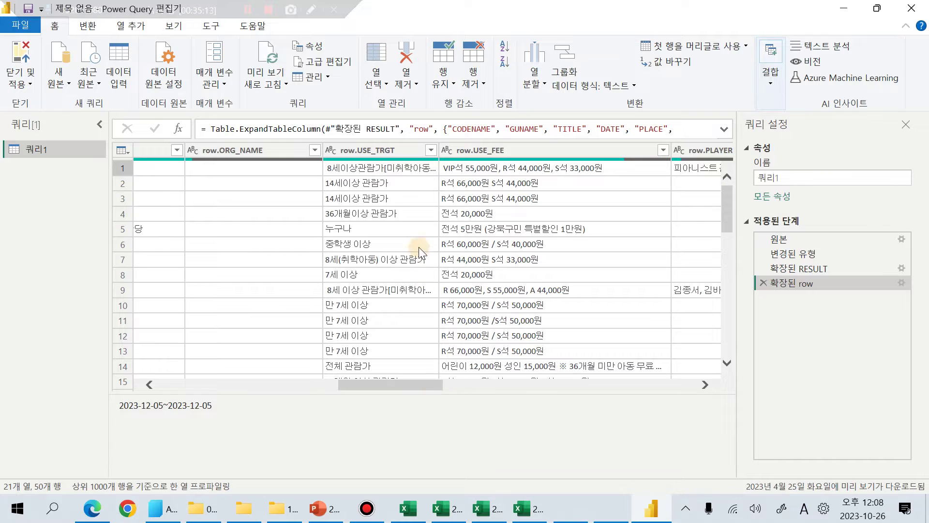
pyautogui.click(388, 169)
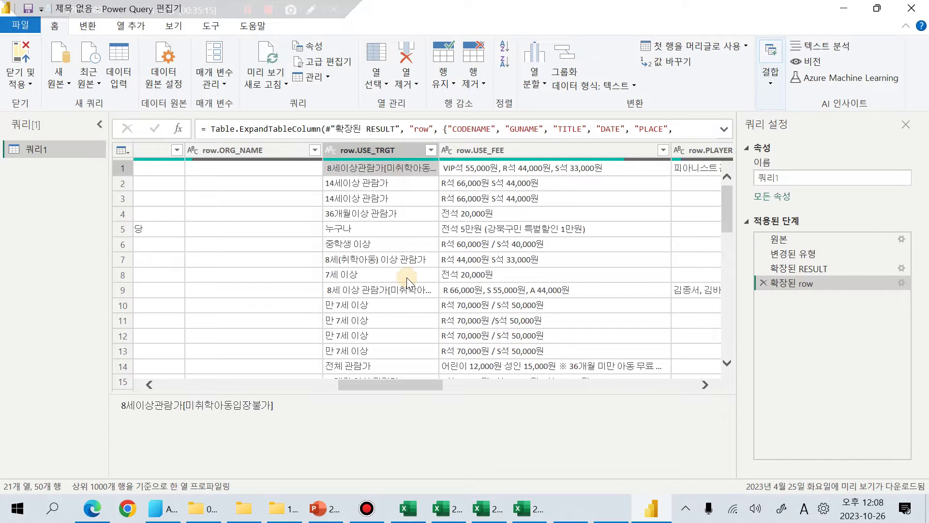
pyautogui.click(373, 214)
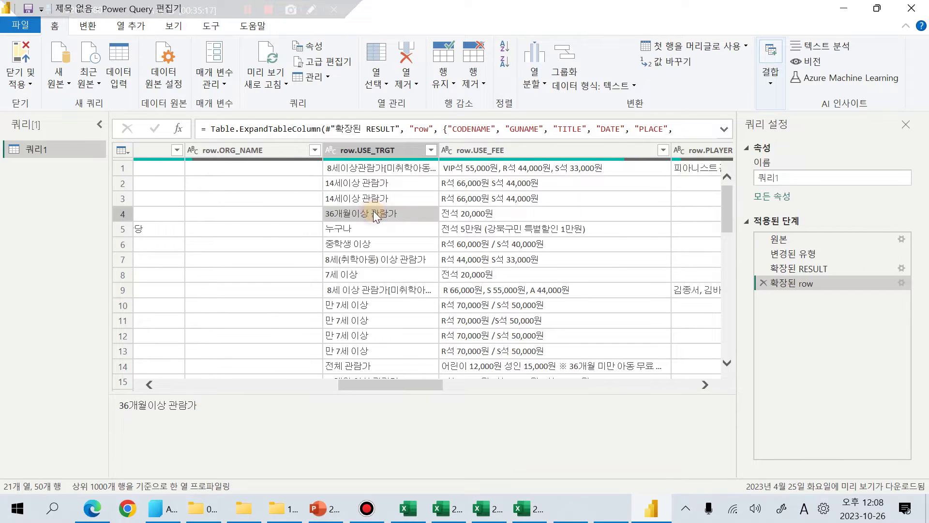
pyautogui.click(378, 185)
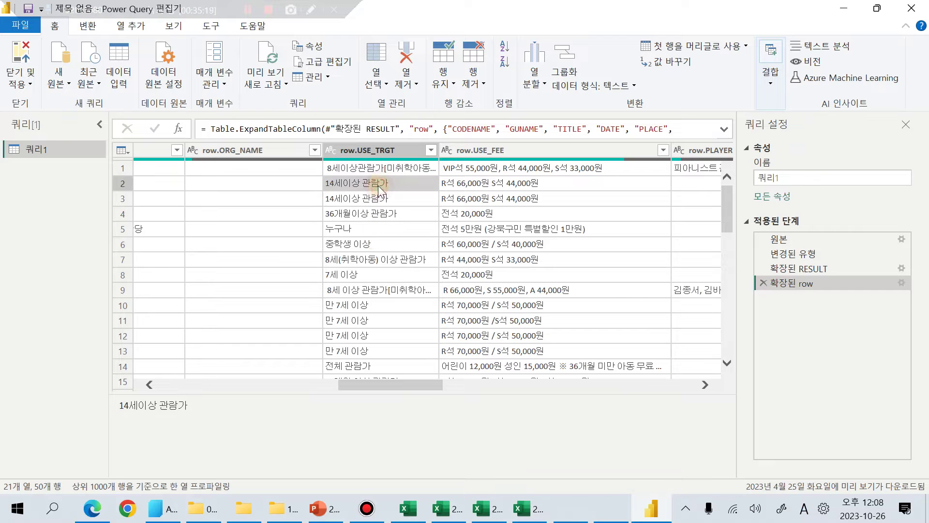
pyautogui.click(377, 312)
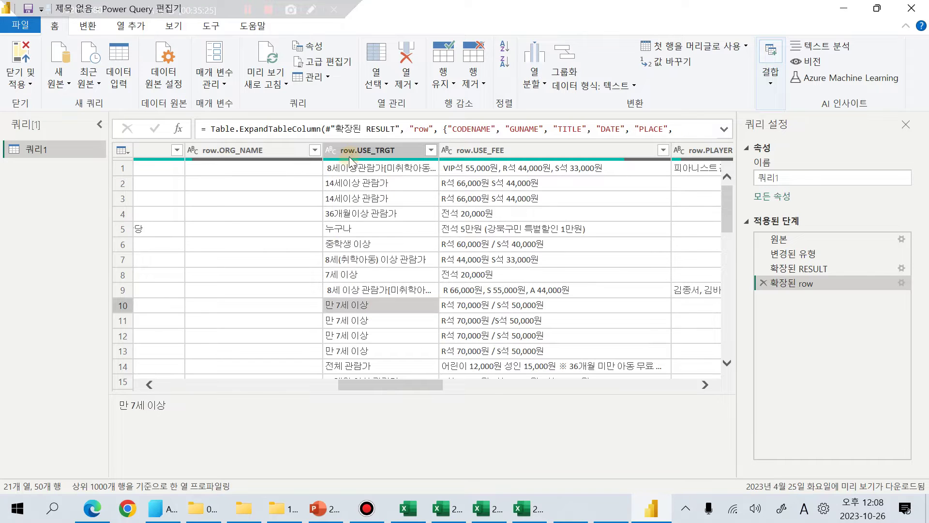
pyautogui.click(366, 150)
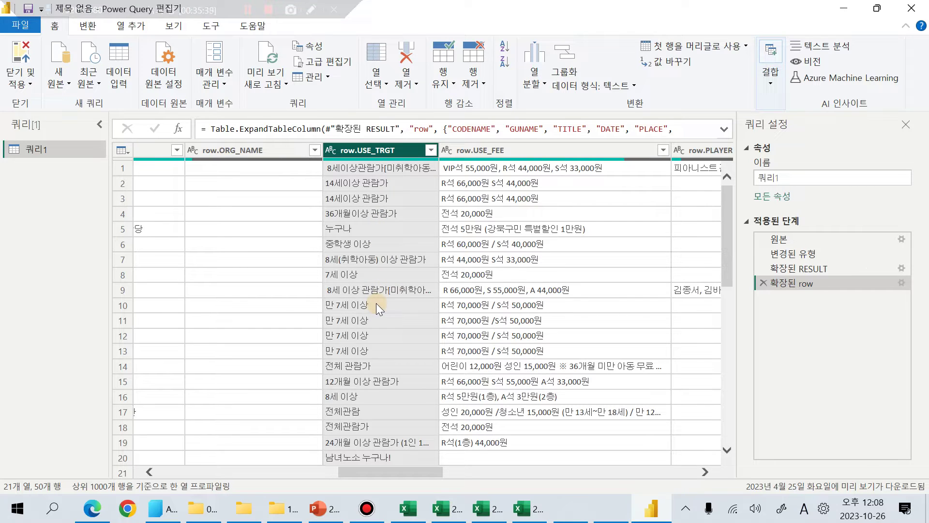
# - Examine the ticket prices and blank entries in row.USE_FEE from the first row down to row 50
pyautogui.hscroll(3, 376, 303)
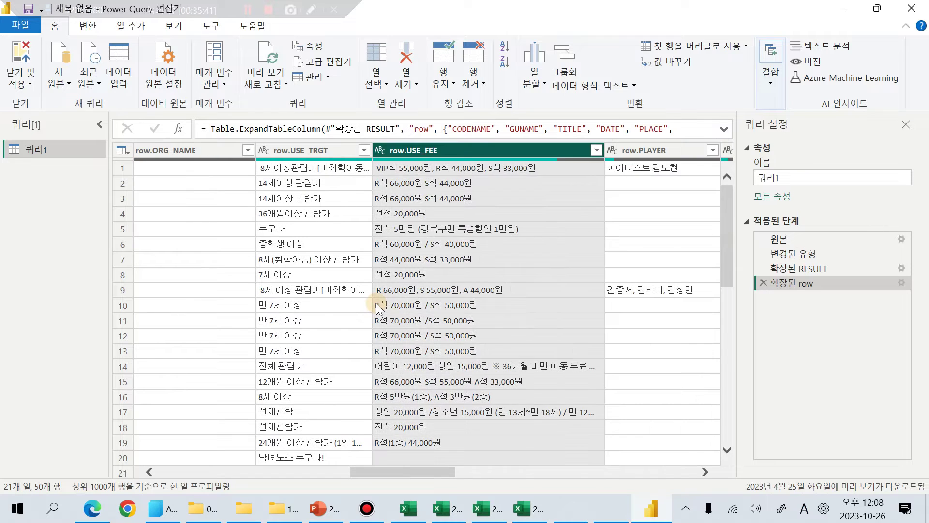
pyautogui.click(376, 303)
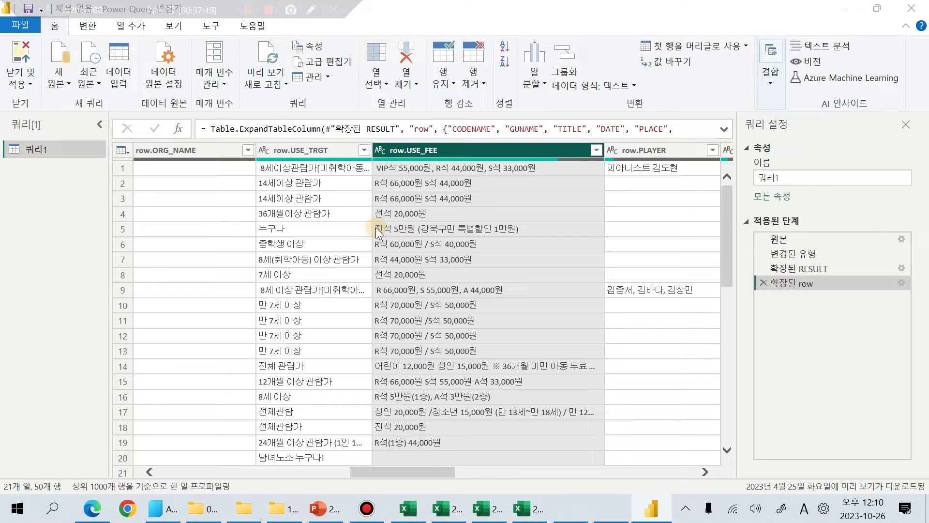
pyautogui.click(301, 249)
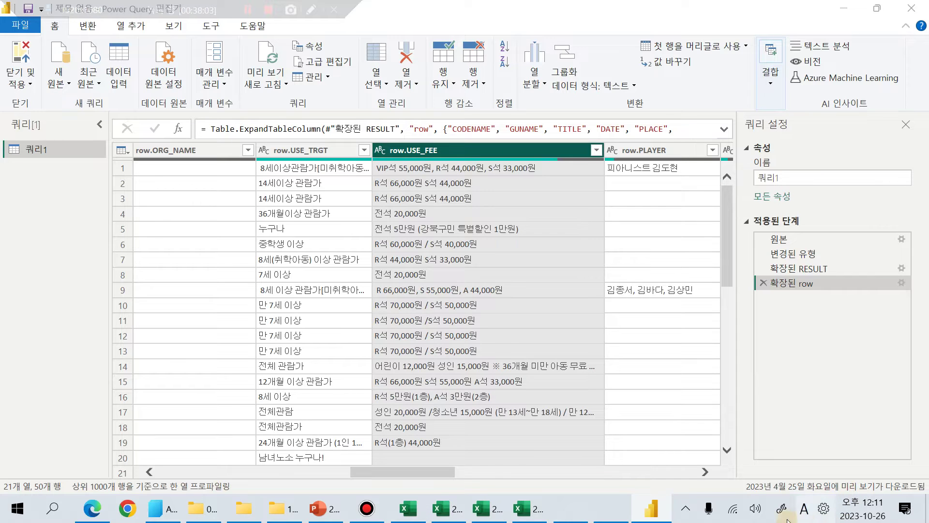
pyautogui.scroll(-3, 683, 401)
pyautogui.scroll(-2, 610, 451)
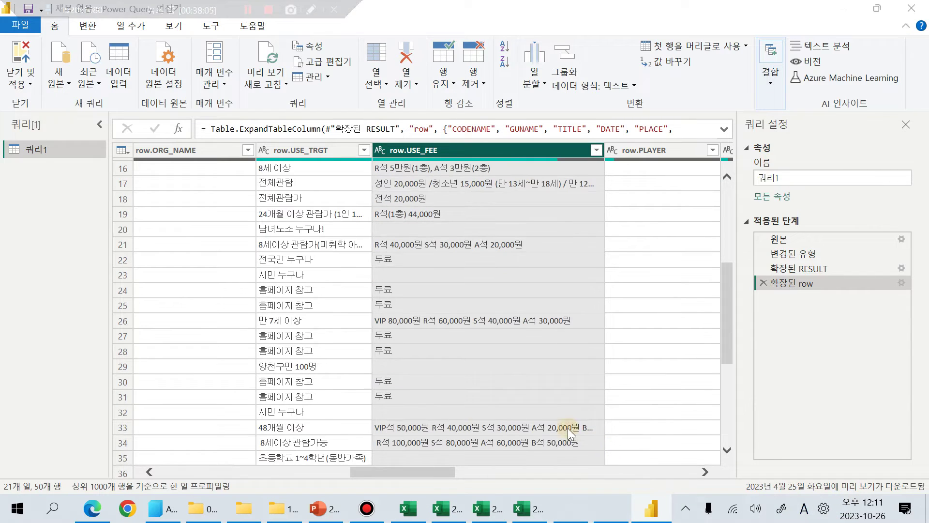
pyautogui.click(406, 363)
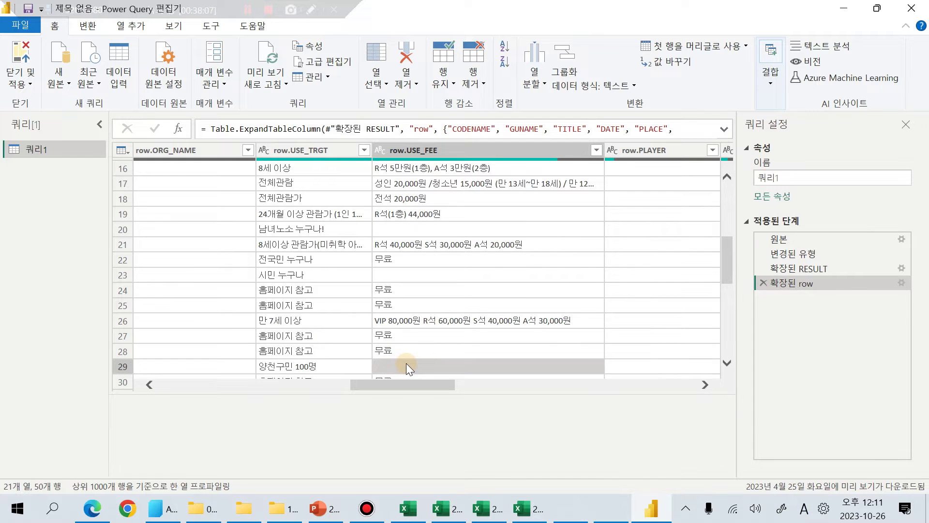
pyautogui.scroll(-1, 405, 363)
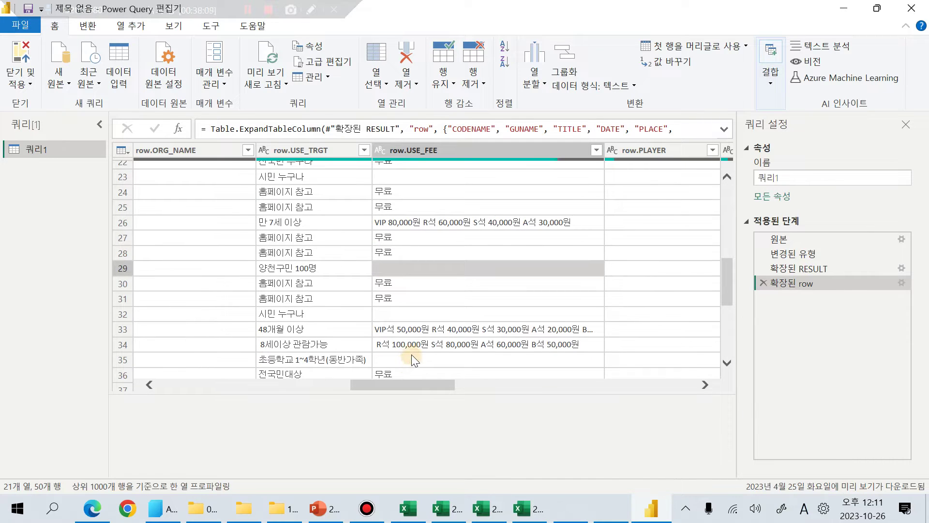
pyautogui.scroll(-3, 407, 353)
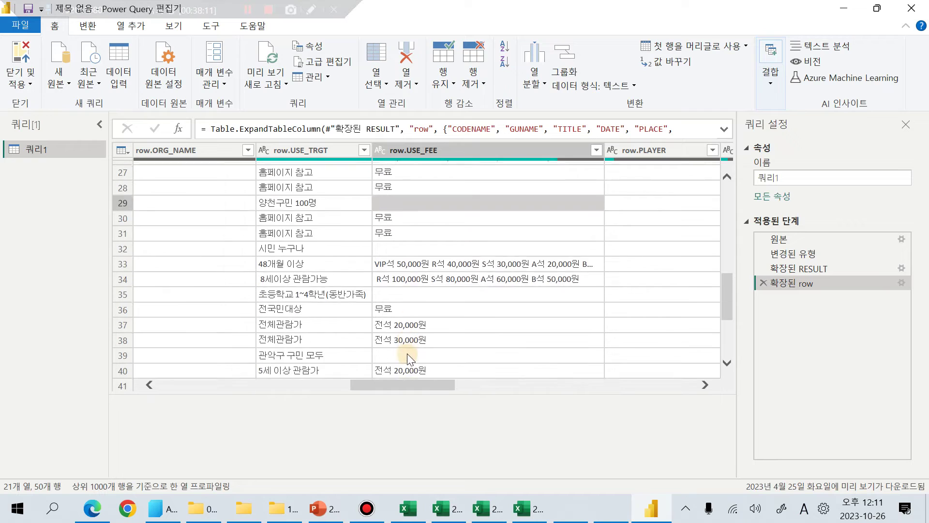
pyautogui.scroll(-3, 408, 354)
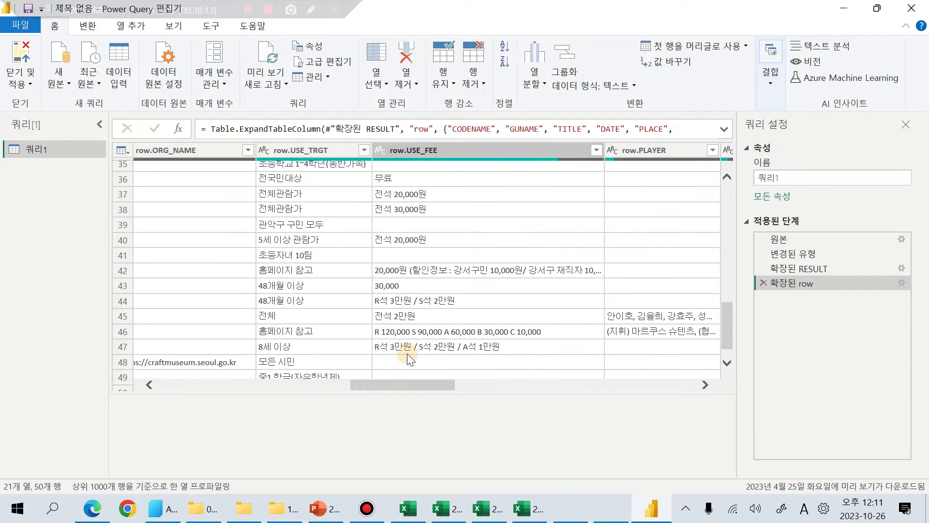
pyautogui.scroll(-1, 408, 354)
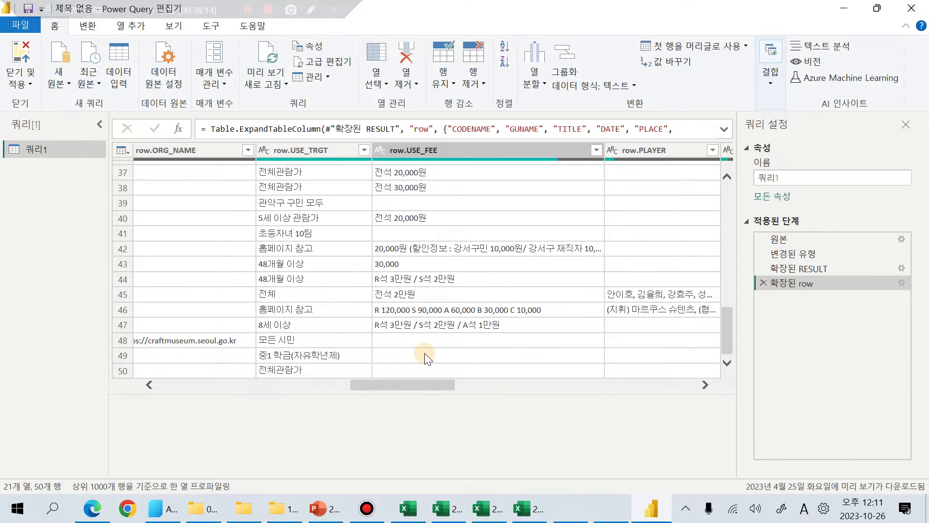
# - Look over the link and image columns row.ORG_LINK and row.MAIN_IMG, and return to compare row.USE_FEE with row.USE_TRGT
pyautogui.moveTo(416, 389); pyautogui.dragTo(542, 384)
pyautogui.scroll(15, 469, 304)
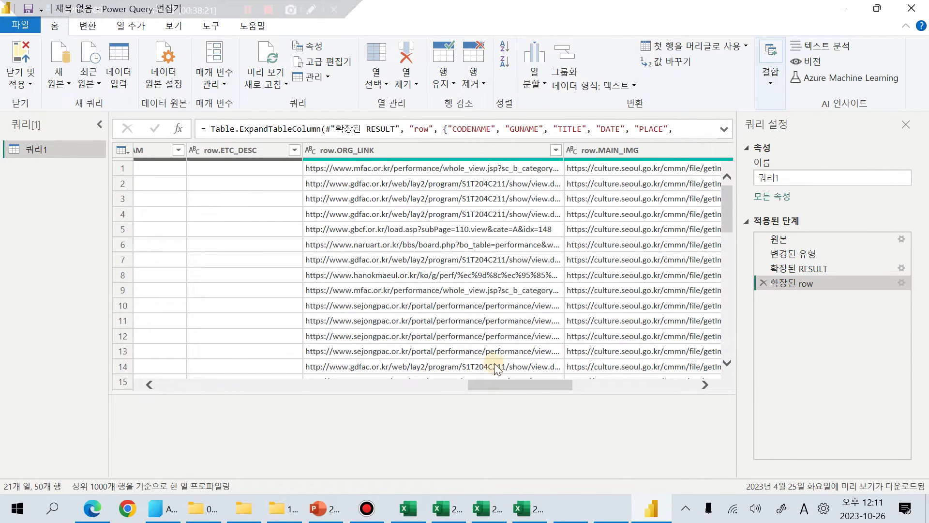
pyautogui.moveTo(514, 383); pyautogui.dragTo(451, 394)
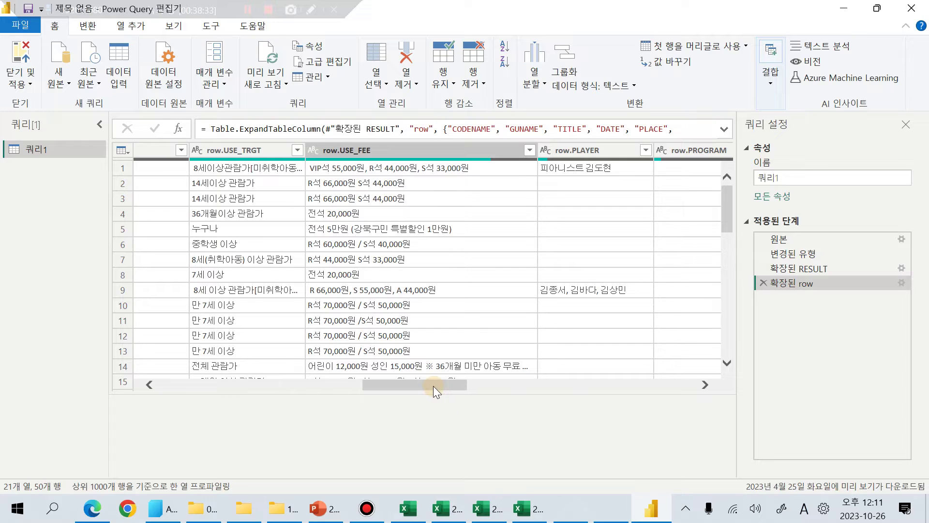
pyautogui.click(437, 150)
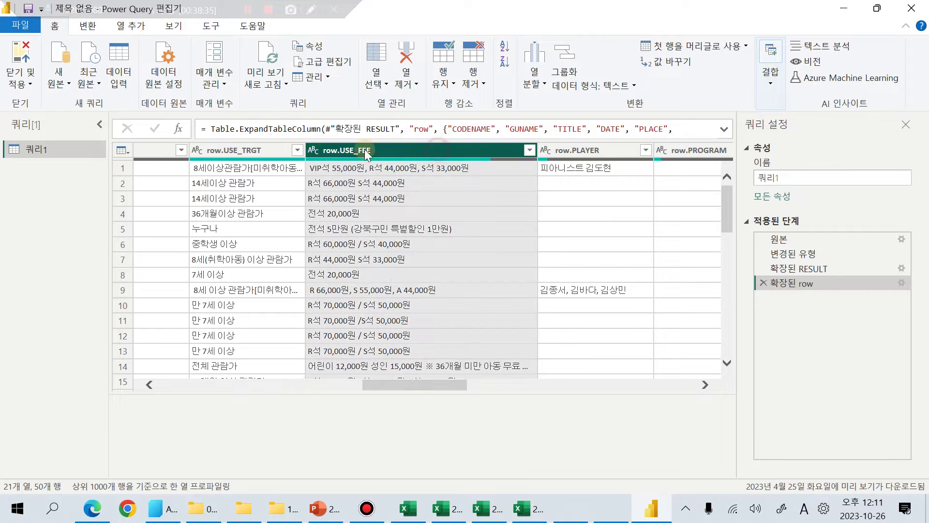
pyautogui.click(286, 149)
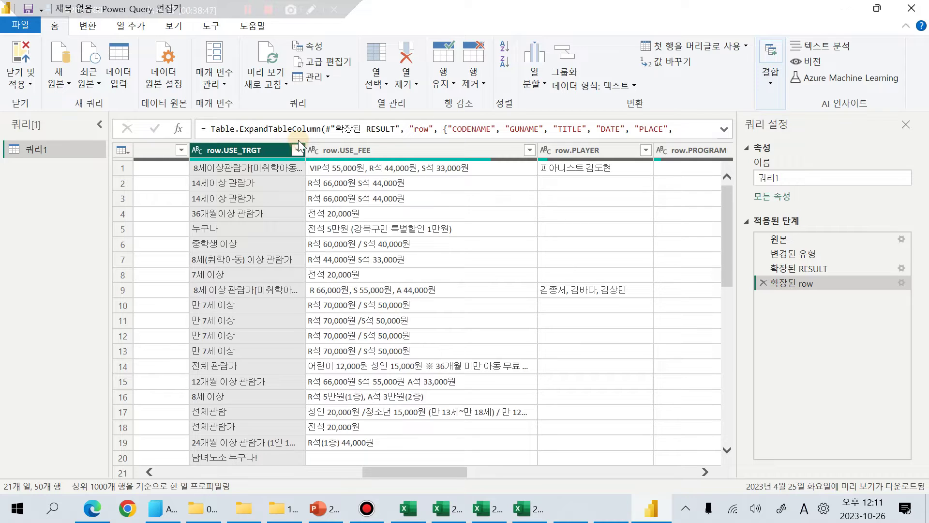
pyautogui.click(404, 150)
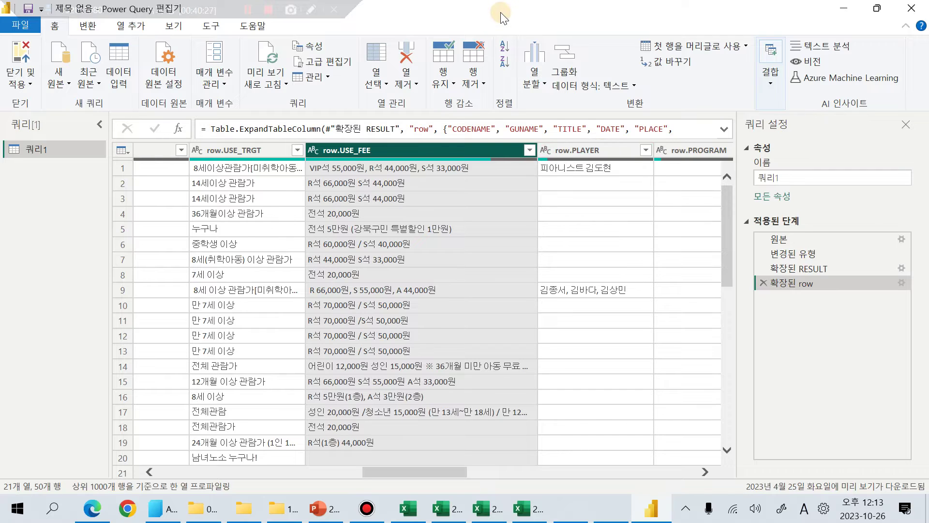
# - Look through the remaining rows to row 50 and read the full row.PLAYER entry in row 46
pyautogui.click(509, 198)
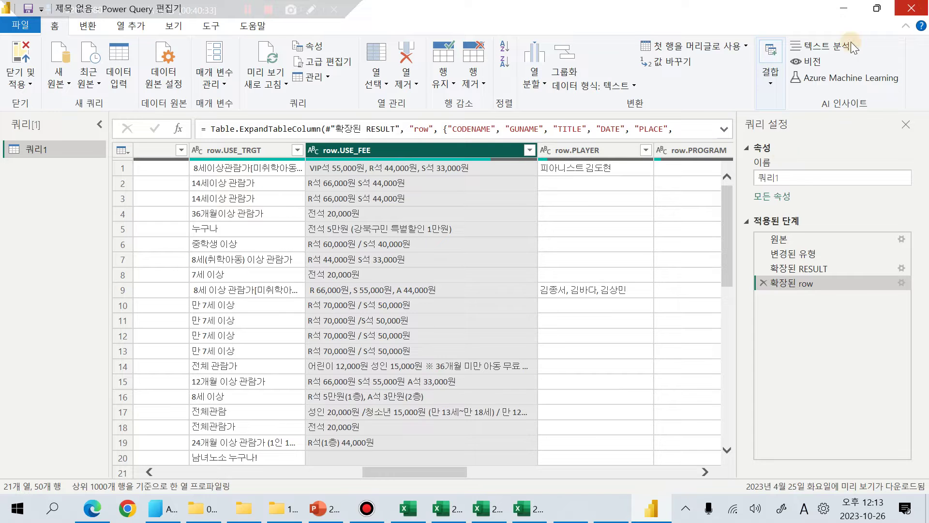
pyautogui.scroll(-4, 646, 374)
pyautogui.scroll(-7, 646, 373)
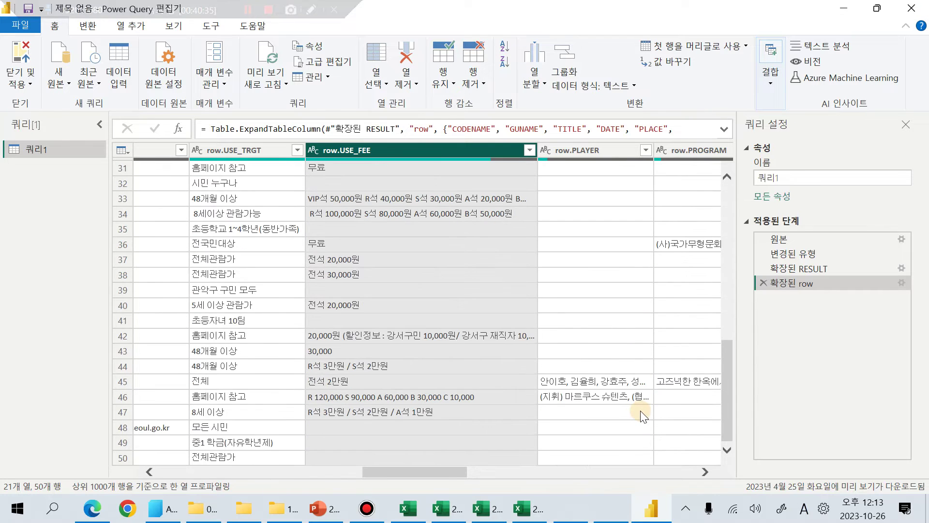
pyautogui.click(602, 396)
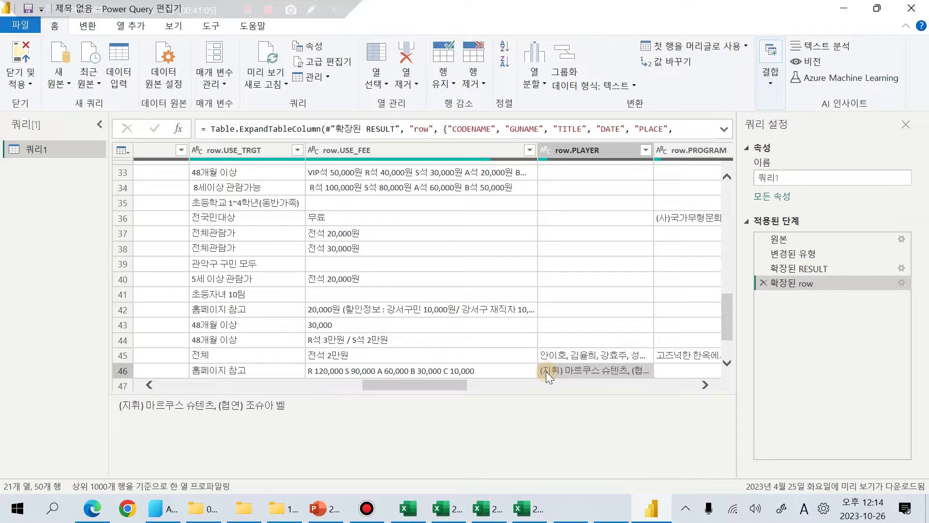
pyautogui.scroll(5, 521, 368)
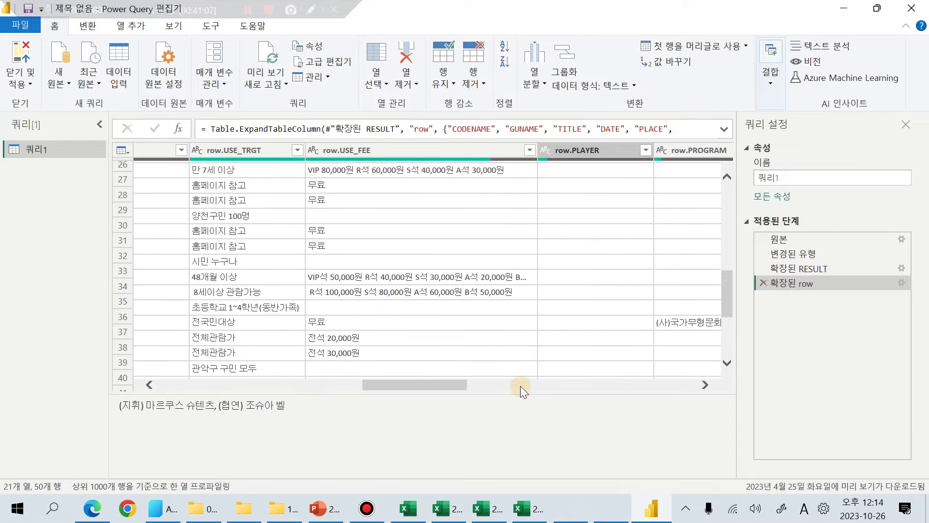
pyautogui.scroll(6, 494, 338)
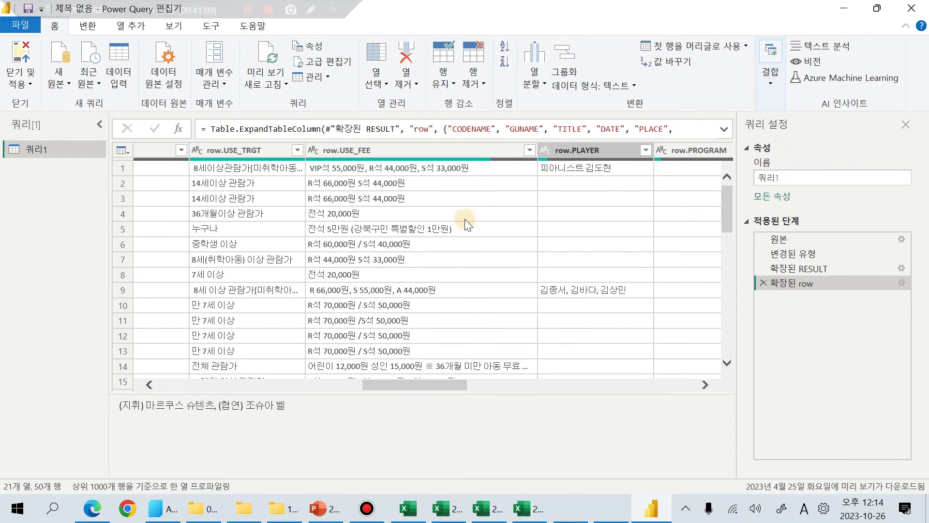
# - Review the age conditions in row.USE_TRGT and duplicate that column
pyautogui.click(403, 150)
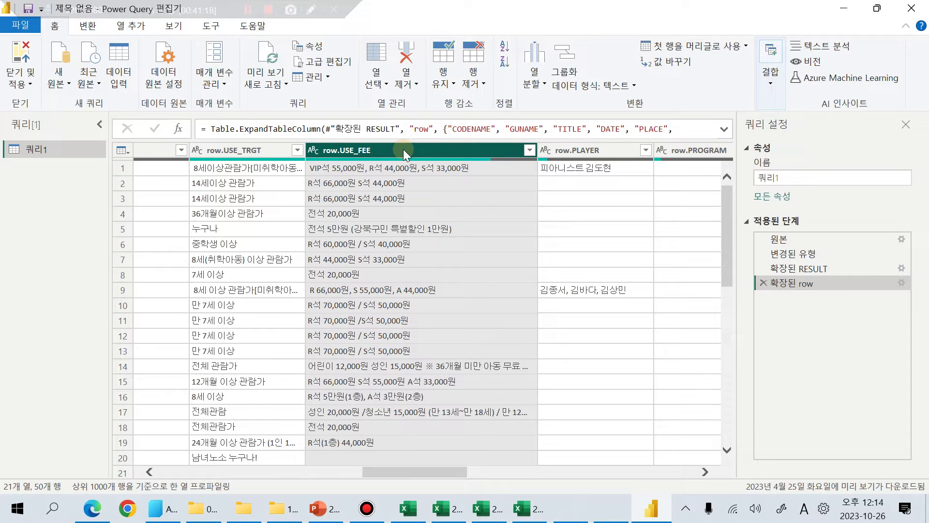
pyautogui.click(244, 150)
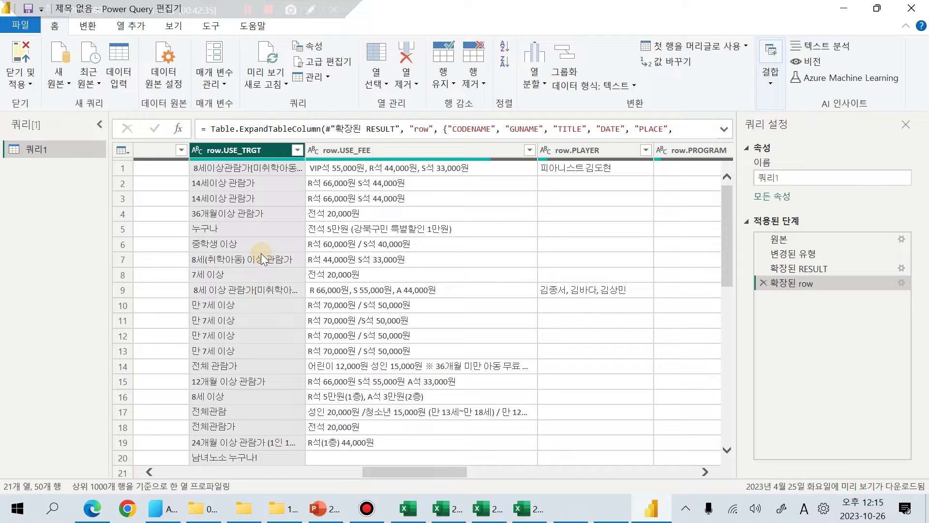
pyautogui.scroll(-9, 260, 254)
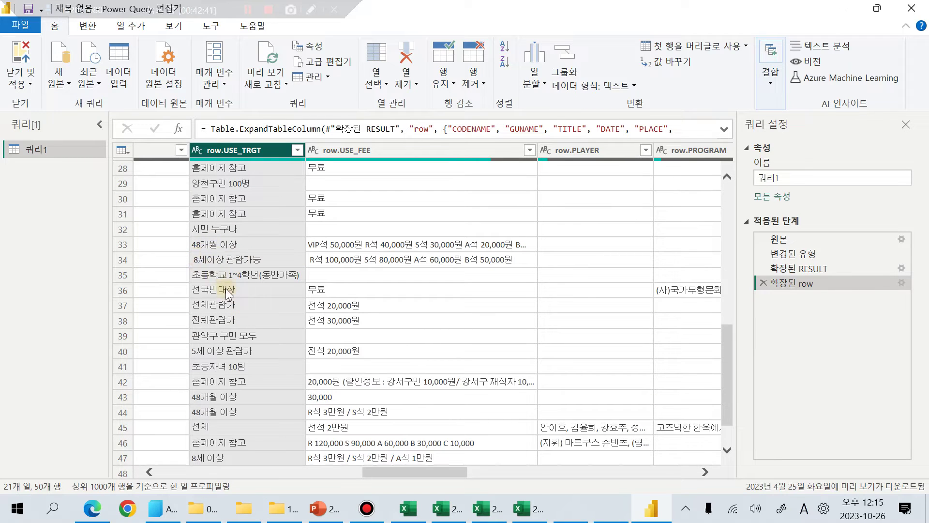
pyautogui.scroll(9, 223, 285)
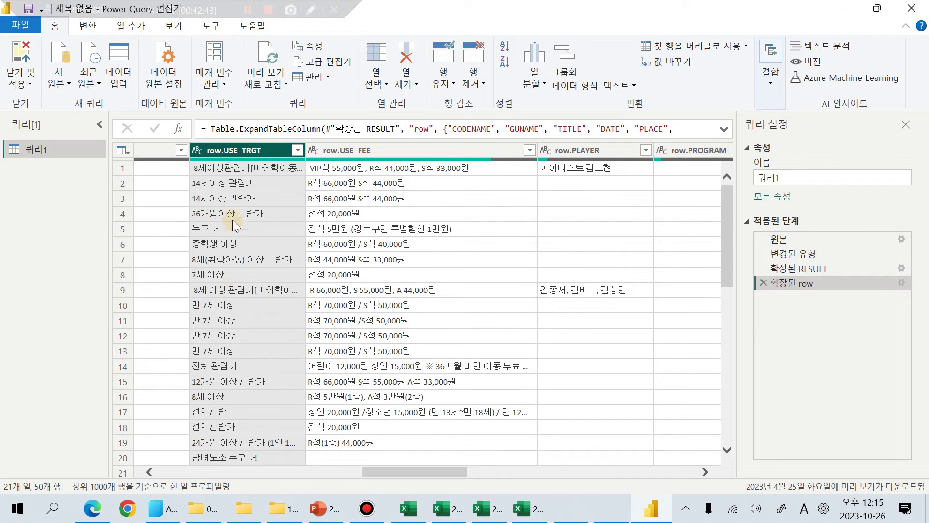
pyautogui.rightClick(245, 147)
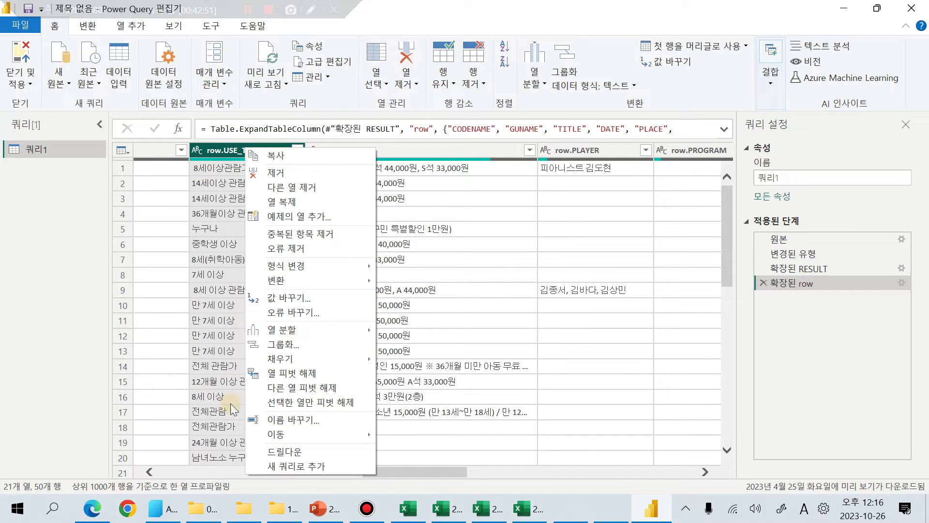
pyautogui.click(321, 200)
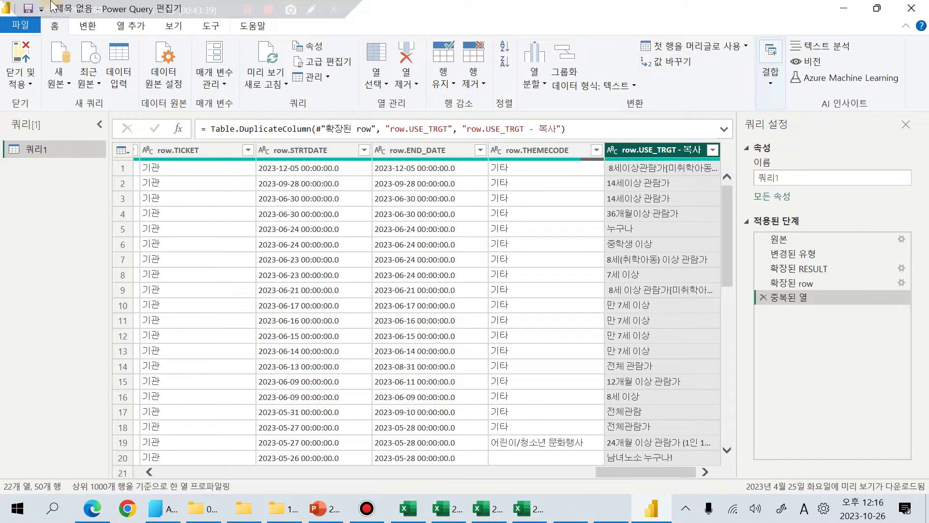
# - Add the prefix "A" to every value in the duplicated row.USE_TRGT column
pyautogui.click(87, 27)
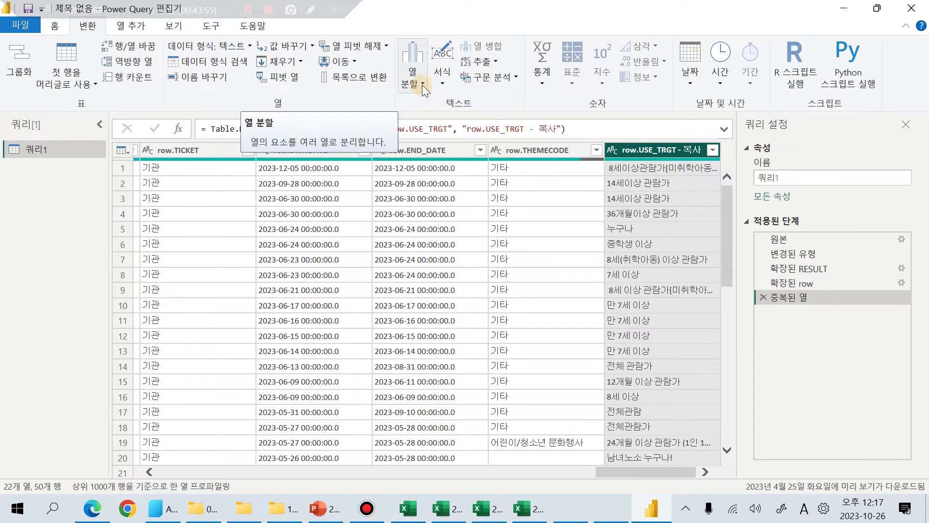
pyautogui.click(443, 78)
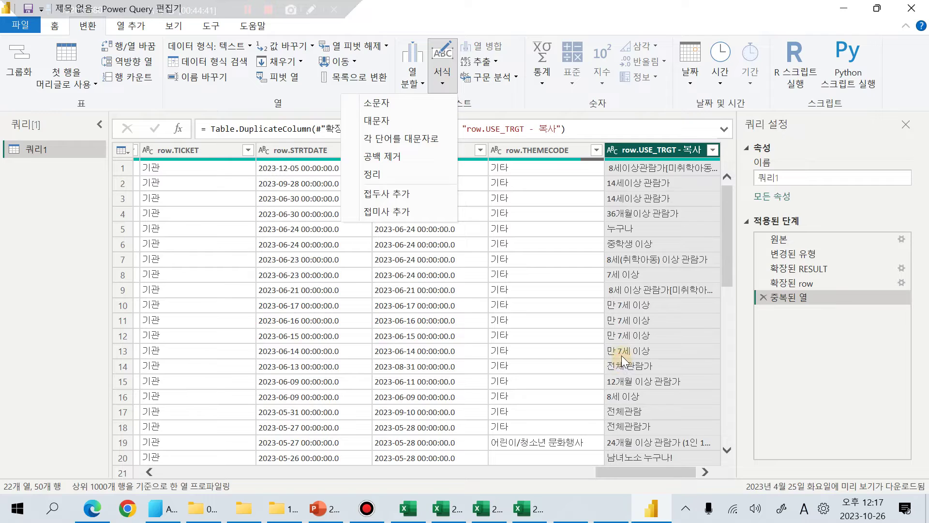
pyautogui.click(422, 195)
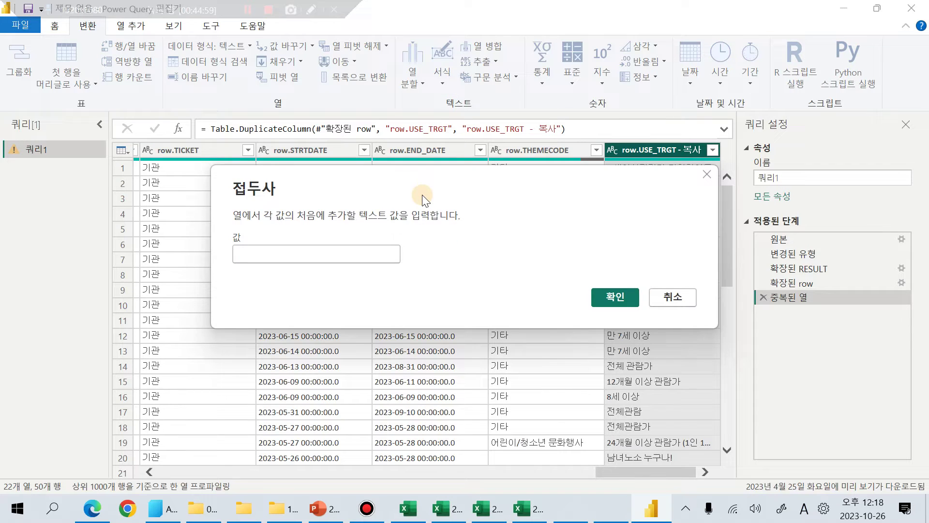
pyautogui.write('A')
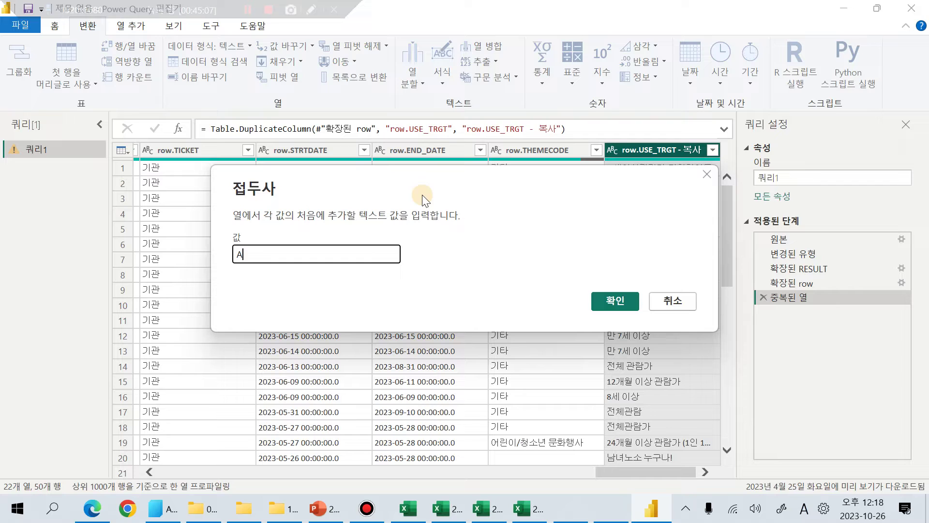
pyautogui.click(623, 308)
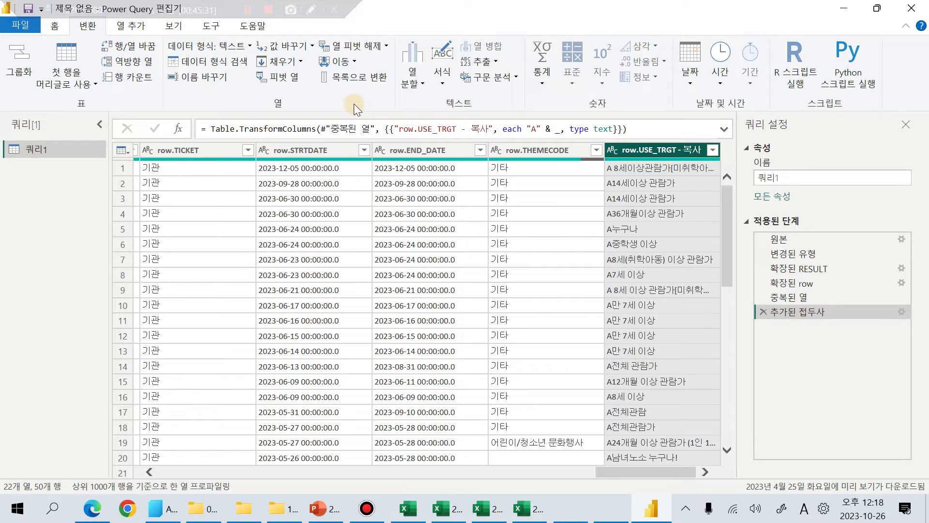
# - Split the prefixed copy of row.USE_TRGT at non-digit to digit transitions and check the resulting columns through row 50
pyautogui.click(421, 86)
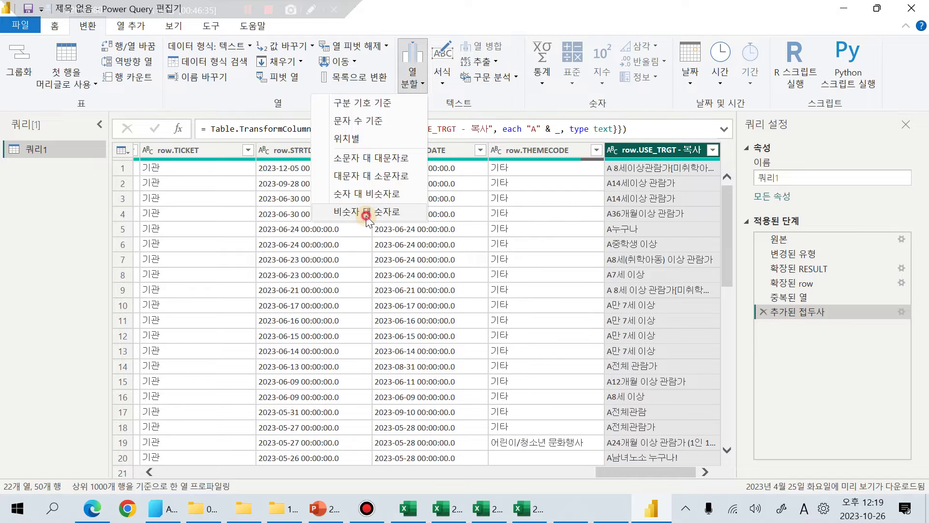
pyautogui.click(366, 216)
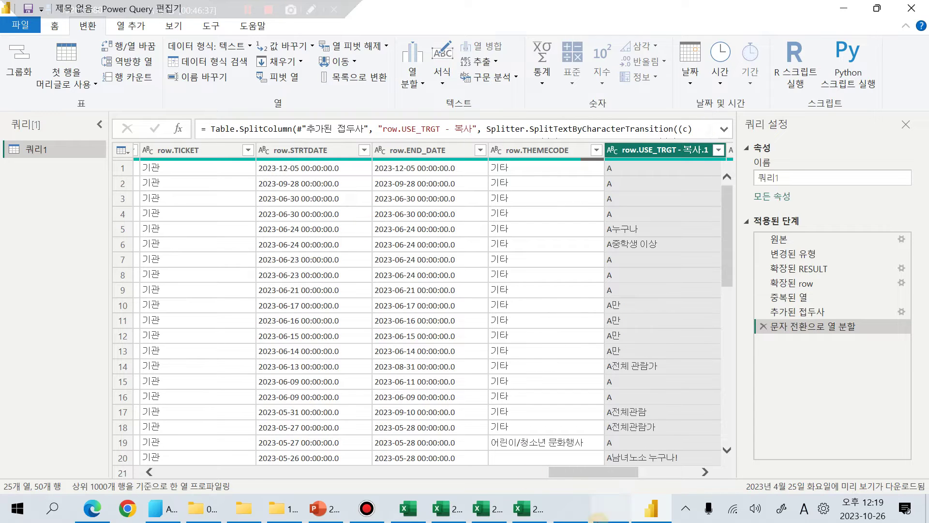
pyautogui.moveTo(620, 471); pyautogui.dragTo(657, 473)
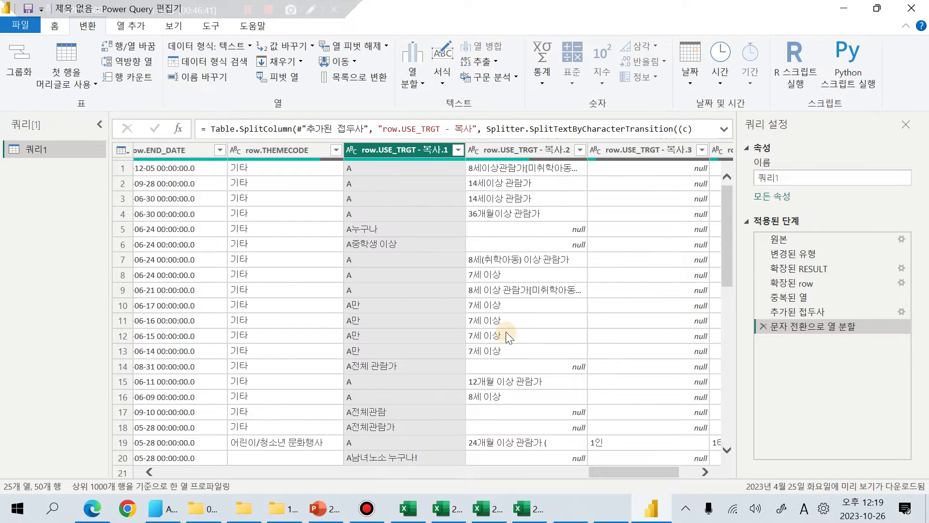
pyautogui.scroll(-5, 507, 309)
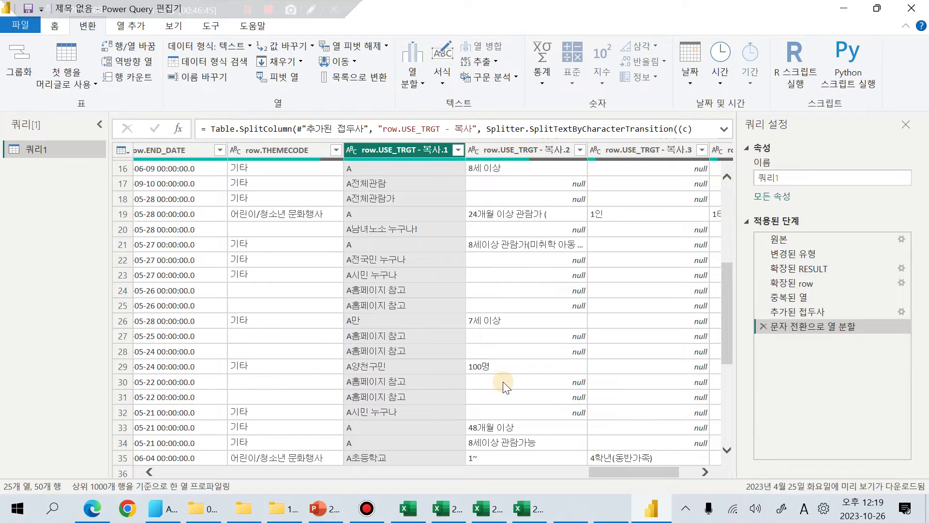
pyautogui.scroll(-5, 503, 381)
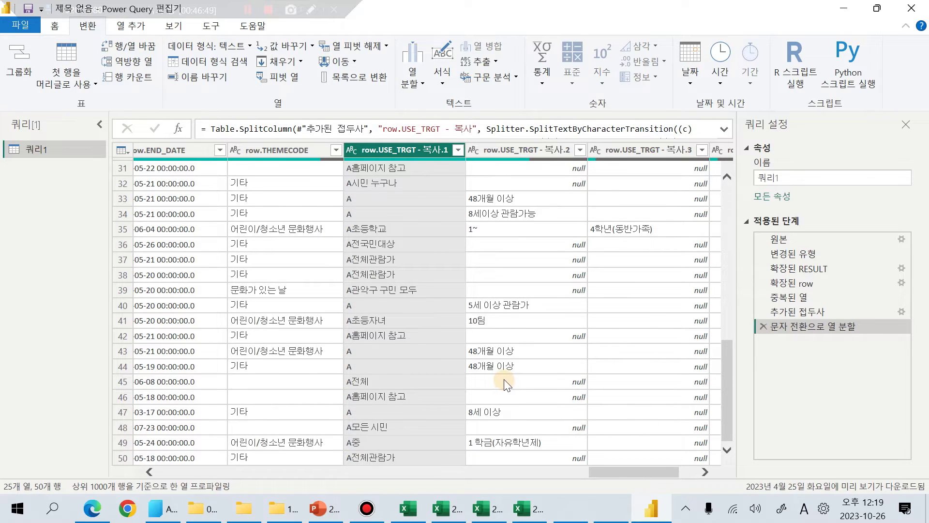
pyautogui.scroll(4, 503, 381)
pyautogui.scroll(6, 504, 379)
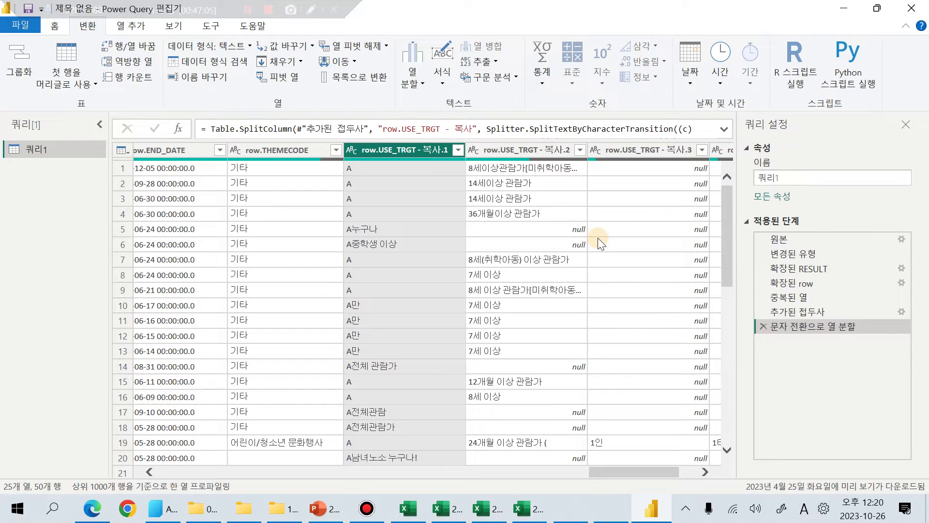
# - Split the row.USE_TRGT - 복사.2 column at digit to non-digit transitions and check the separated numbers through row 50
pyautogui.click(531, 150)
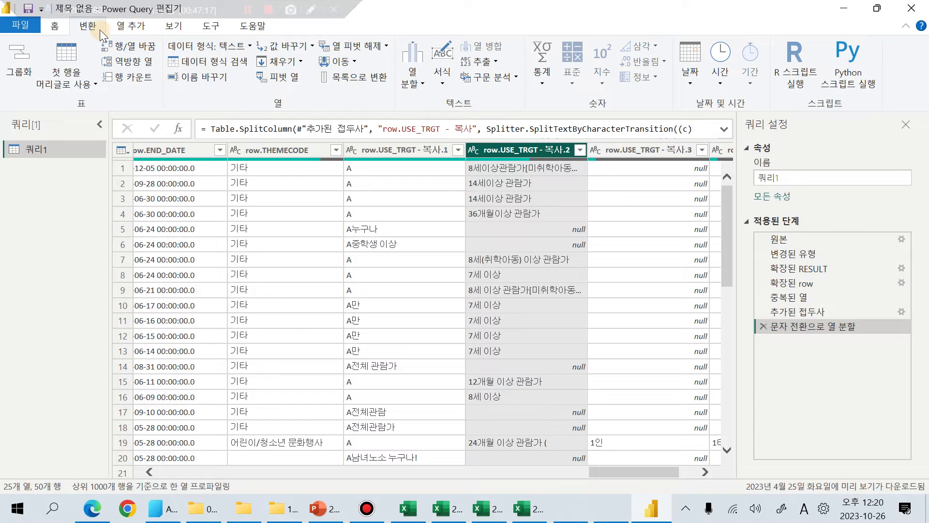
pyautogui.click(423, 85)
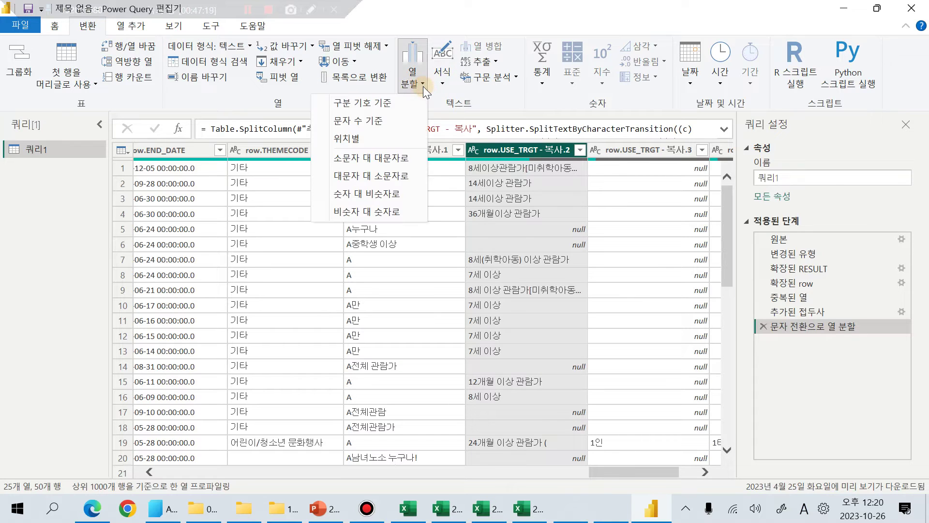
pyautogui.click(385, 196)
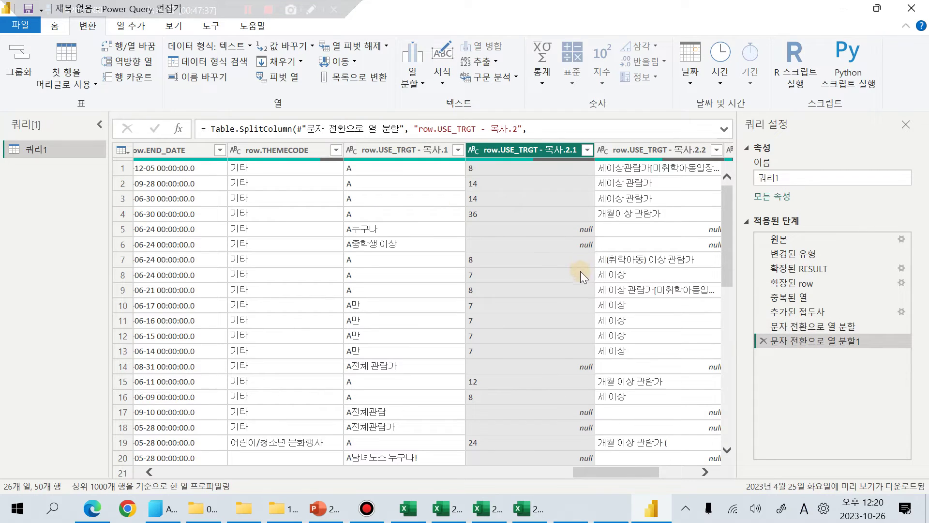
pyautogui.scroll(-10, 564, 295)
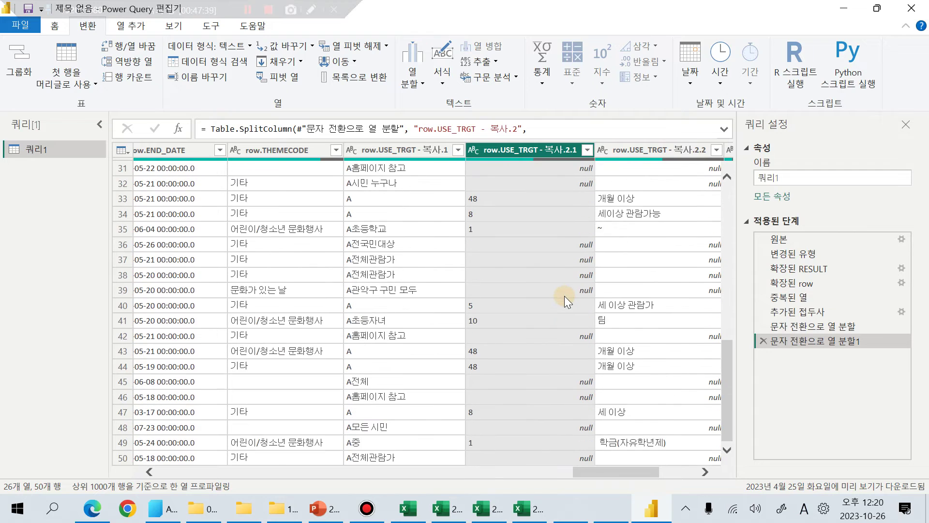
pyautogui.scroll(10, 564, 299)
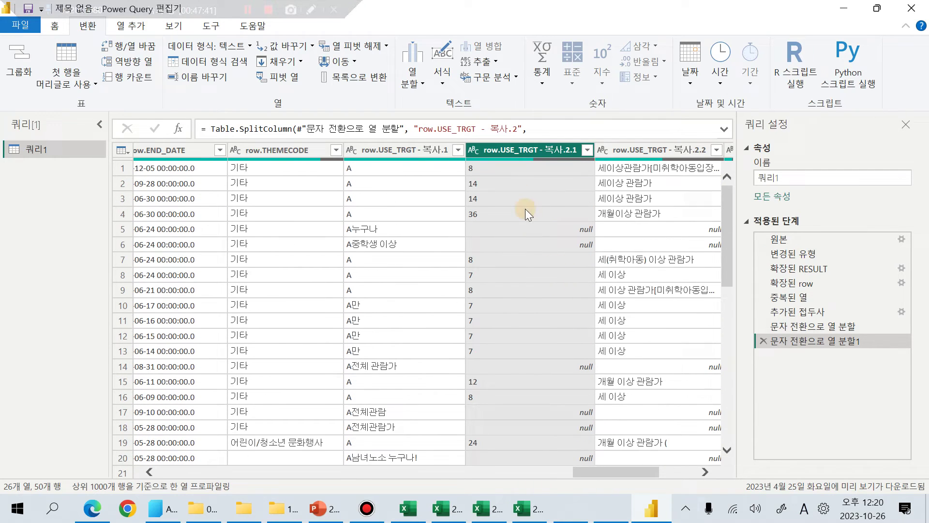
# - Change the data type of the row.USE_TRGT - 복사.2.1 column from text to decimal number (10진수)
pyautogui.click(476, 145)
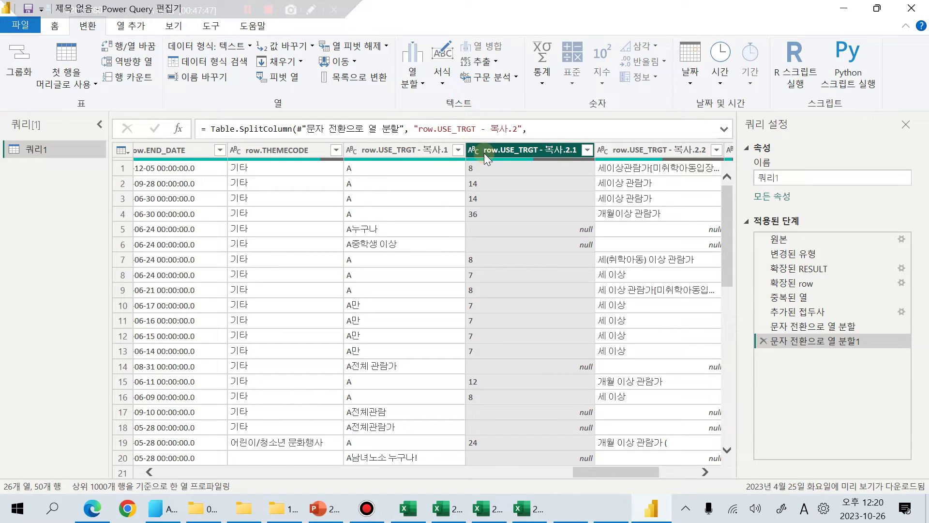
pyautogui.click(475, 146)
pyautogui.click(505, 147)
pyautogui.click(527, 234)
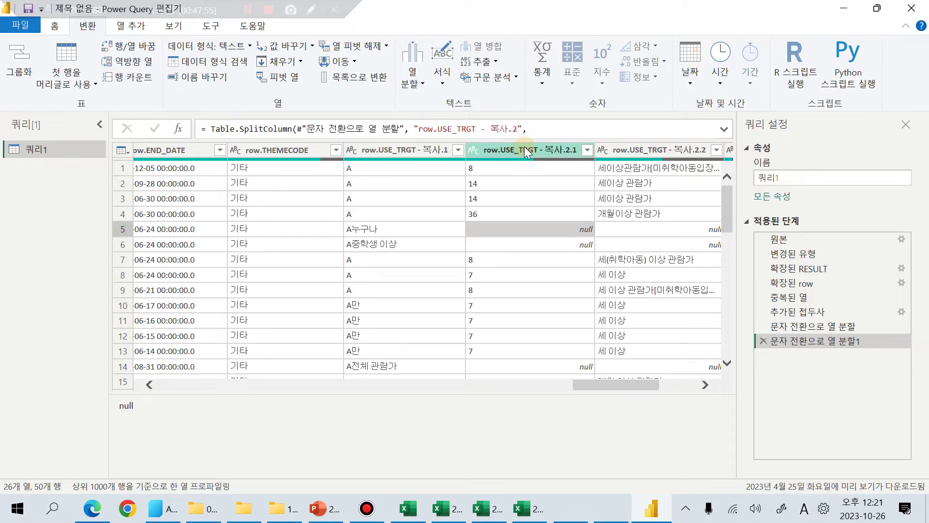
pyautogui.click(524, 146)
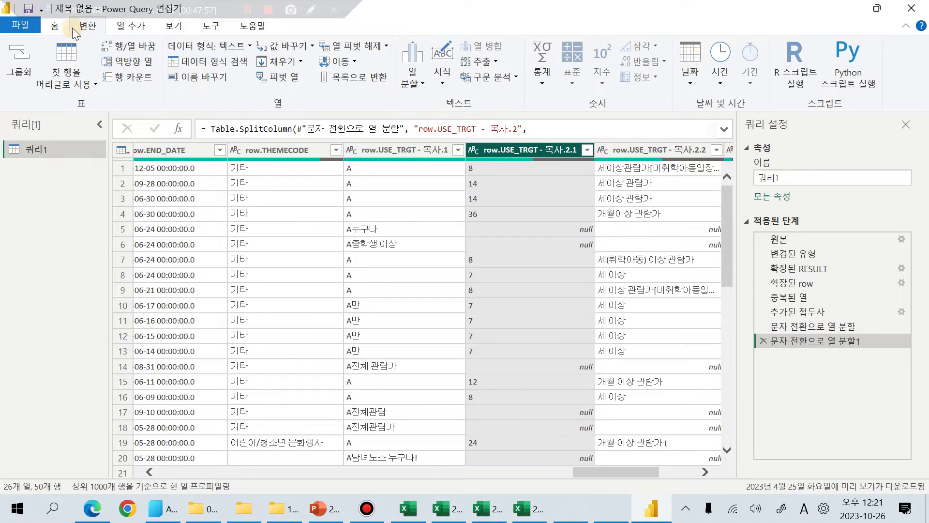
pyautogui.click(55, 26)
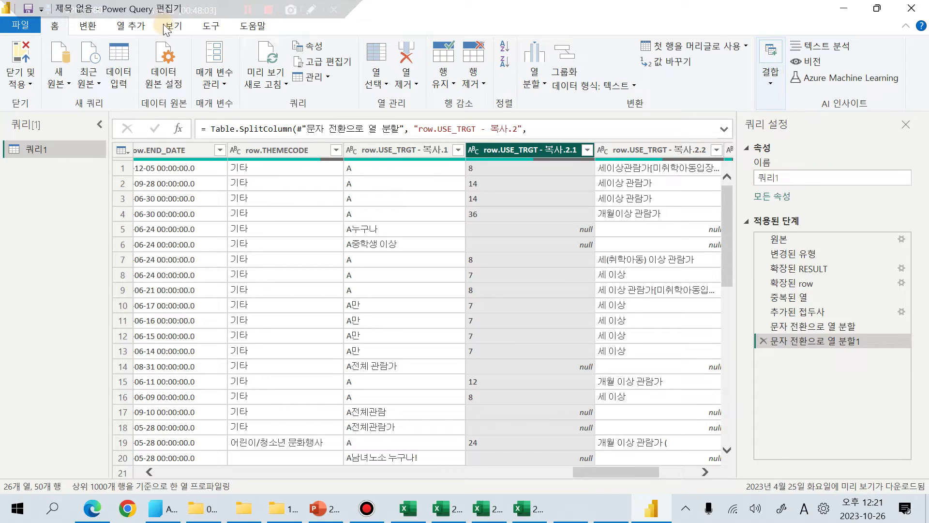
pyautogui.click(91, 26)
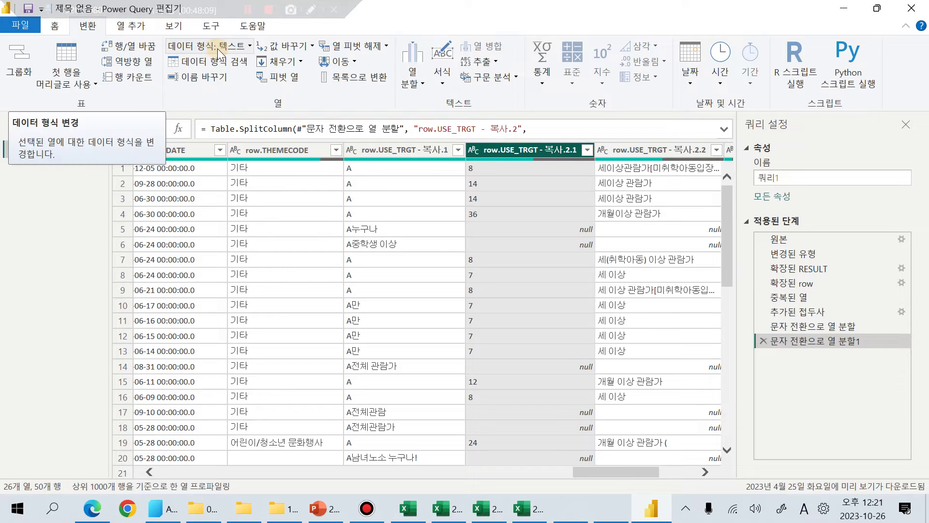
pyautogui.click(55, 27)
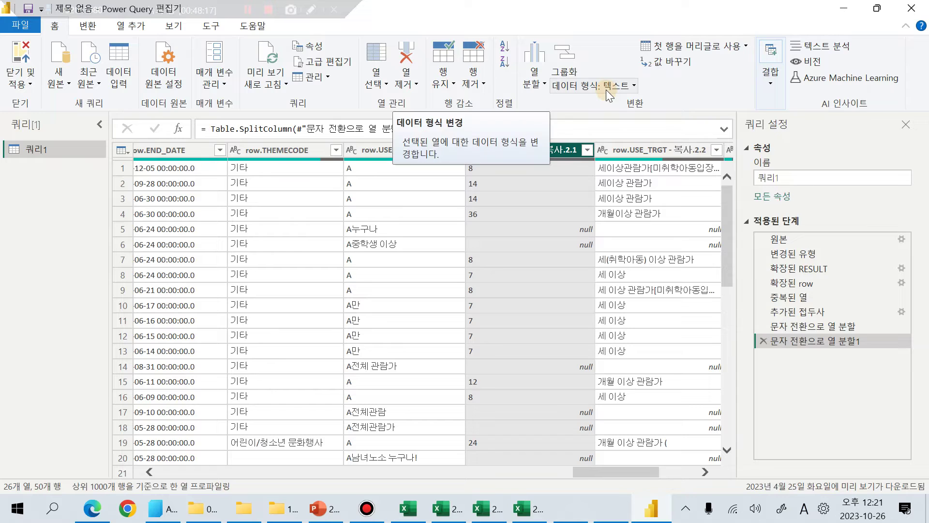
pyautogui.click(88, 26)
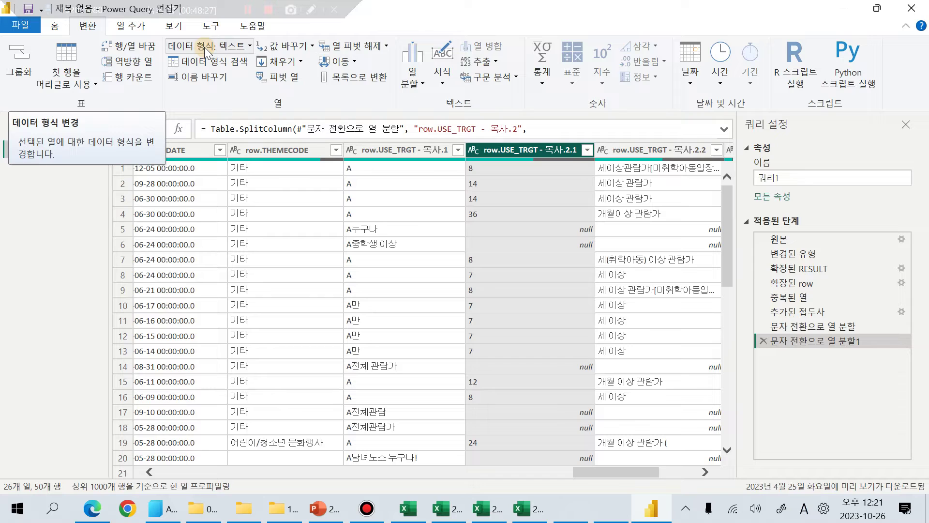
pyautogui.click(55, 26)
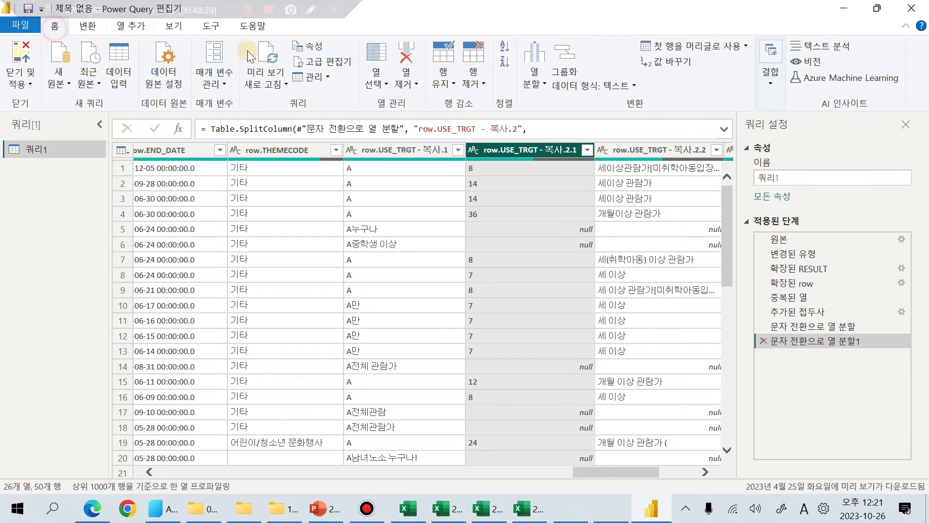
pyautogui.click(614, 88)
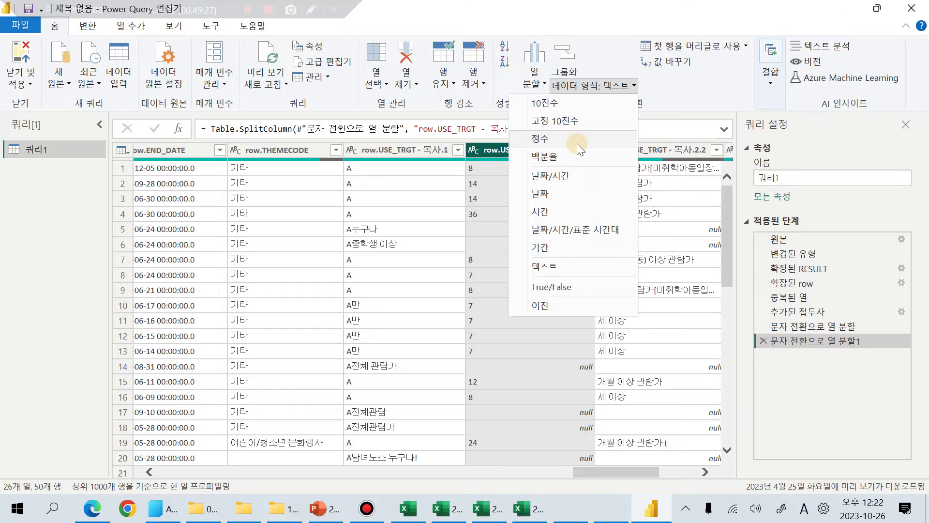
pyautogui.click(573, 105)
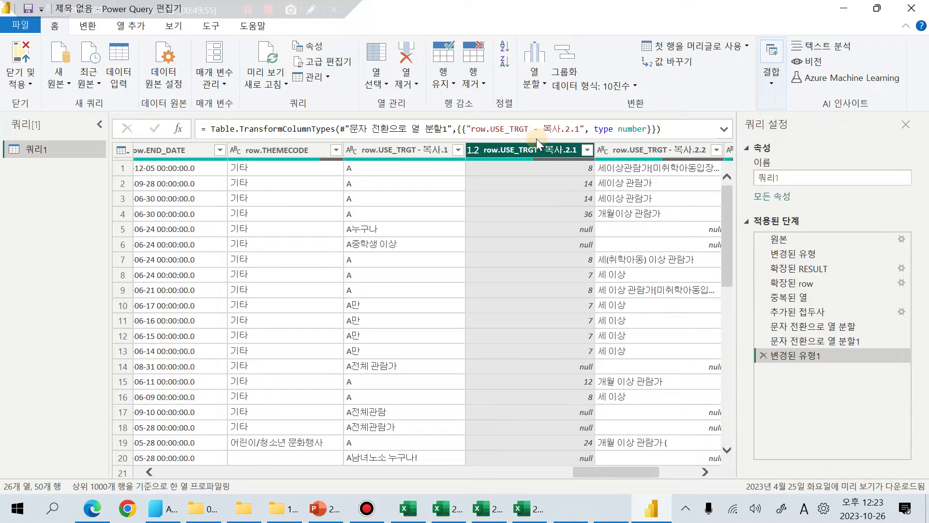
# - Inspect individual cells in the converted row.USE_TRGT - 복사.2.1 column and compare the numbers with the age units in row.USE_TRGT - 복사.2.2
pyautogui.click(584, 219)
pyautogui.click(577, 199)
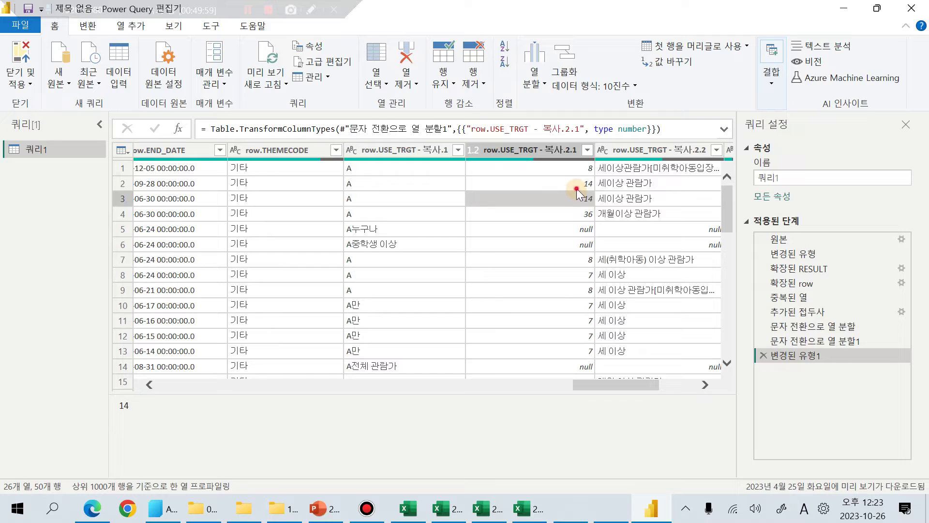
pyautogui.click(587, 224)
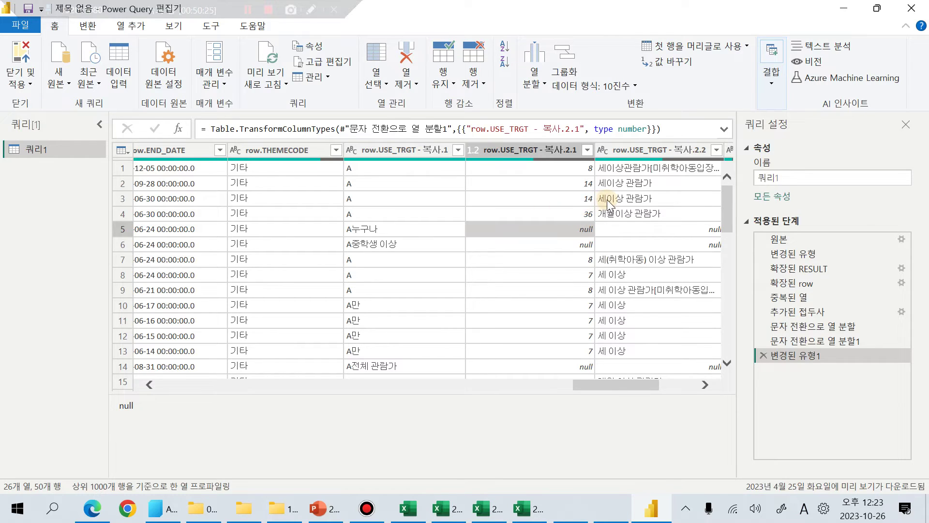
pyautogui.scroll(-3, 609, 203)
pyautogui.scroll(-1, 610, 205)
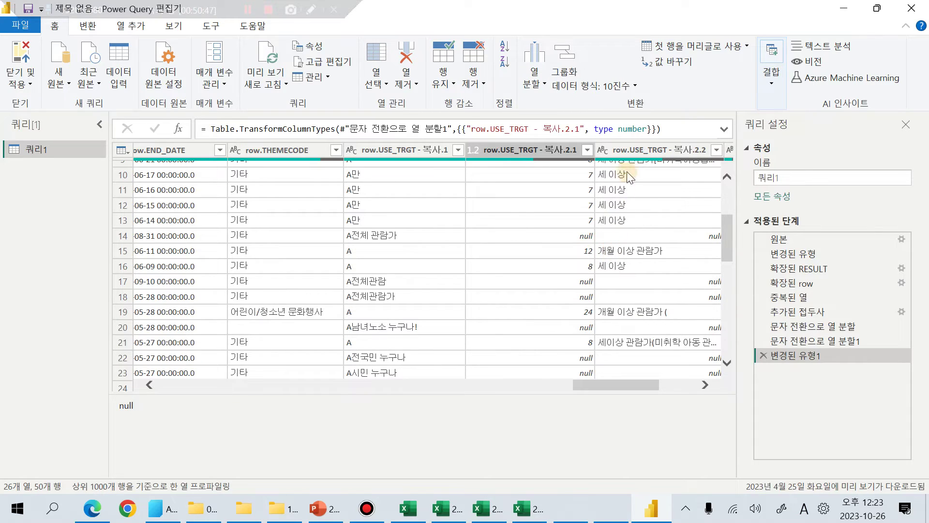
# - Split the row.USE_TRGT - 복사.2.2 column by number of characters, using 1 character once from the left end (가능한 한 왼쪽 끝에서 한 번)
pyautogui.click(631, 149)
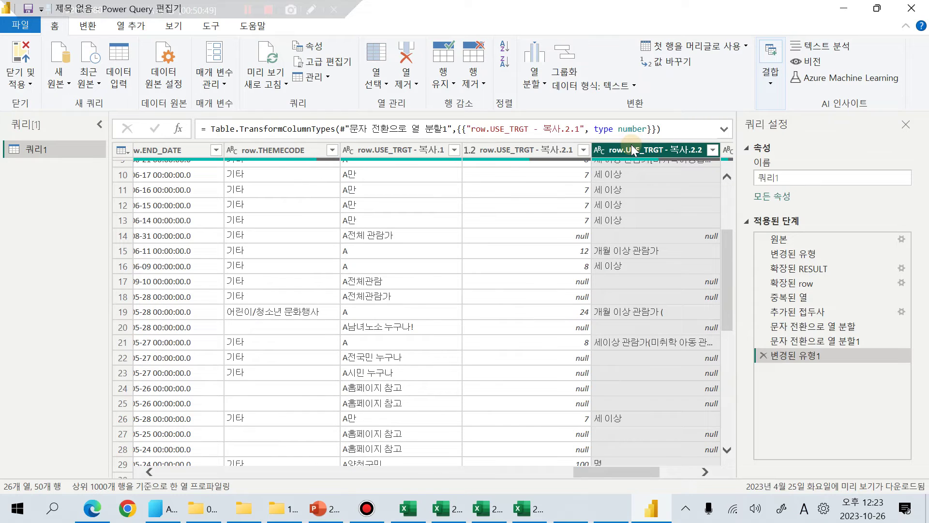
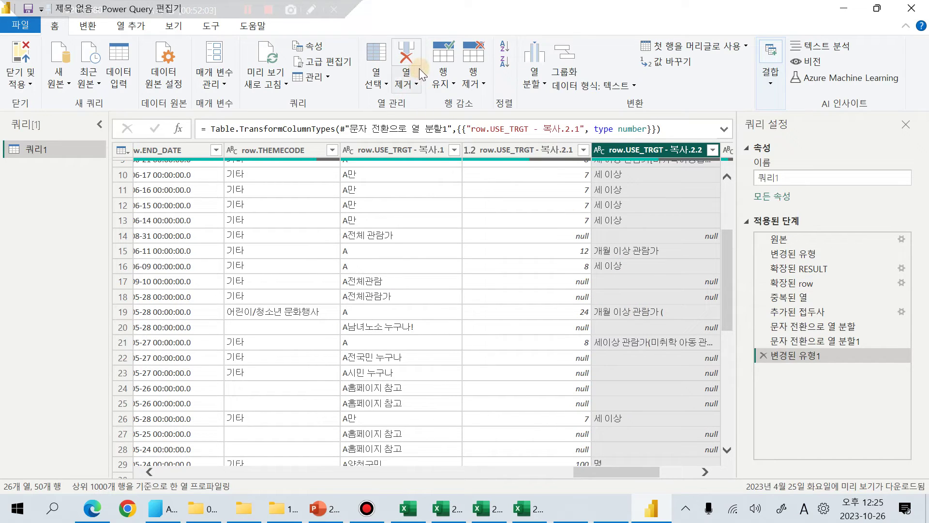
pyautogui.click(372, 55)
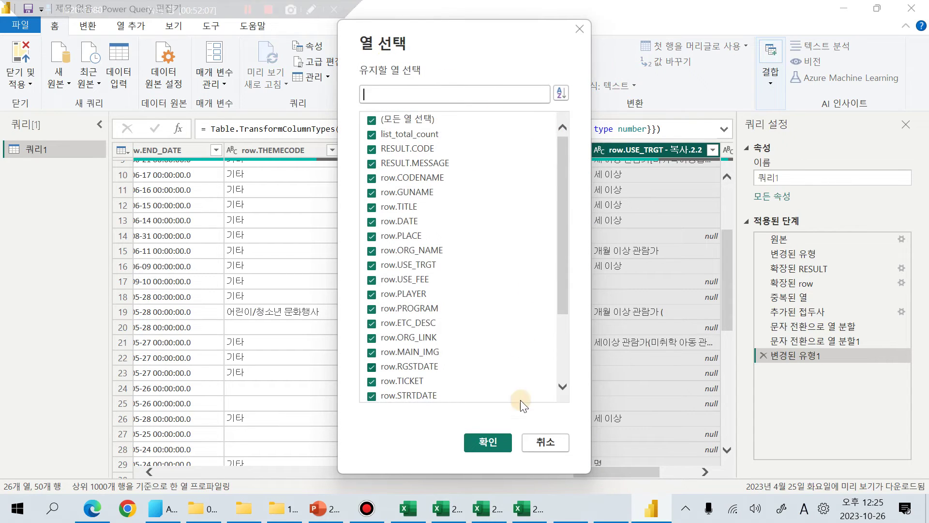
pyautogui.click(544, 441)
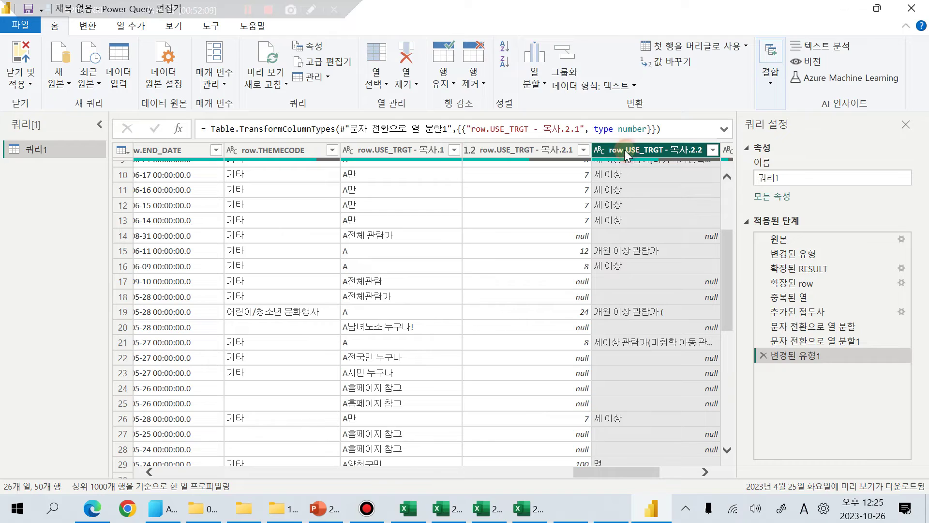
pyautogui.click(536, 78)
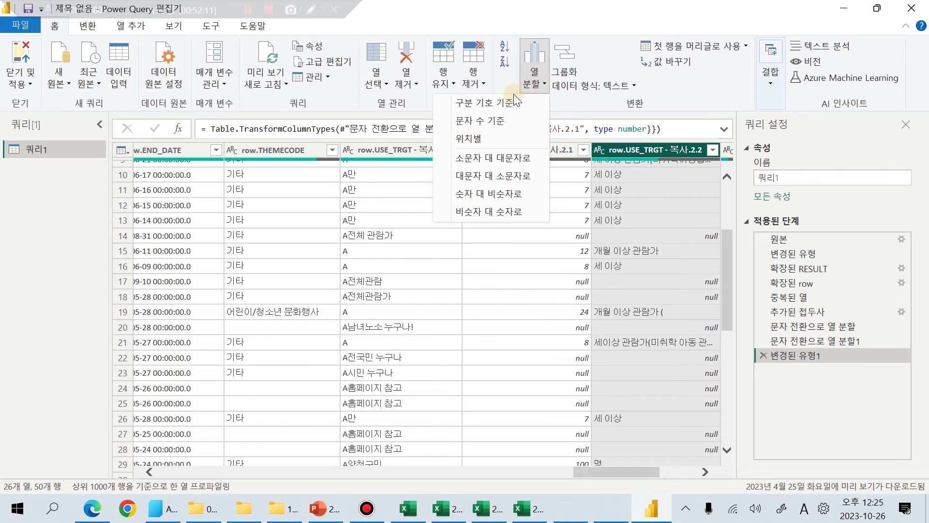
pyautogui.click(497, 121)
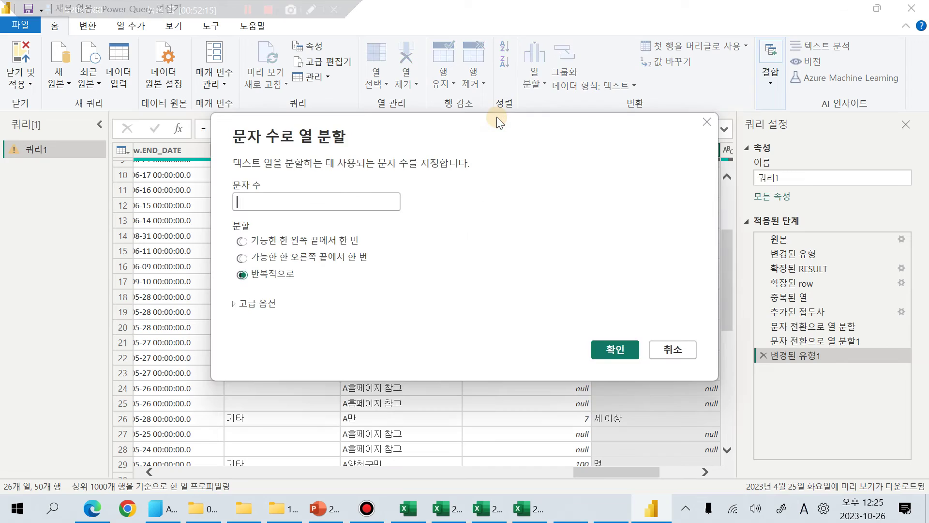
pyautogui.click(301, 244)
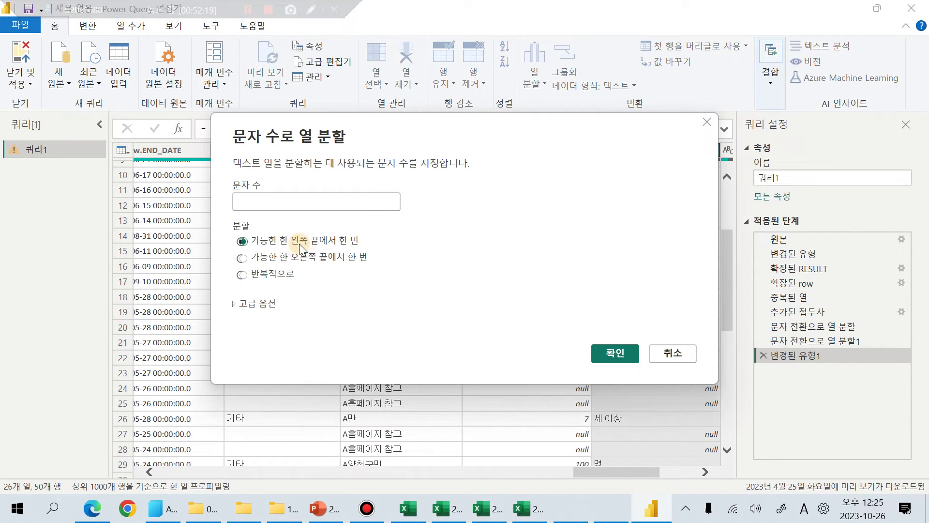
pyautogui.click(285, 200)
pyautogui.write('1')
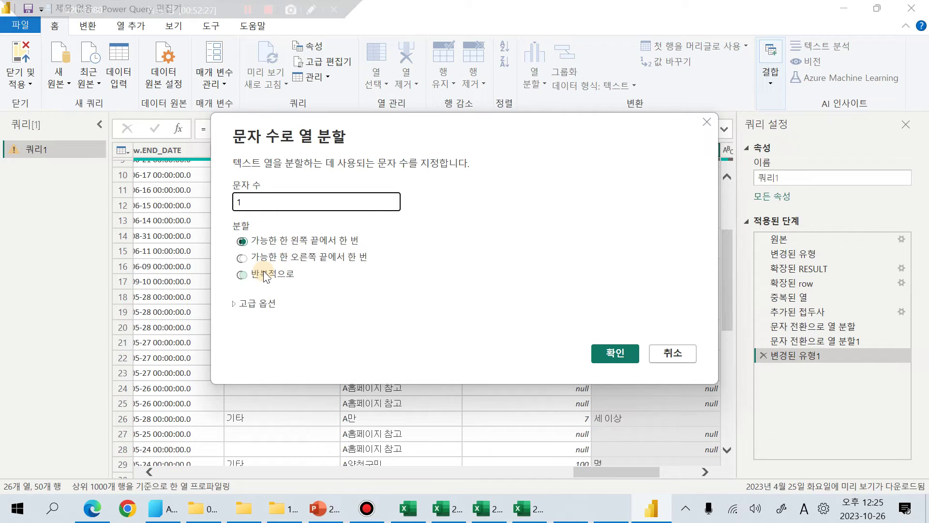
pyautogui.click(237, 198)
pyautogui.press('BackSpace')
pyautogui.write('1')
pyautogui.click(616, 352)
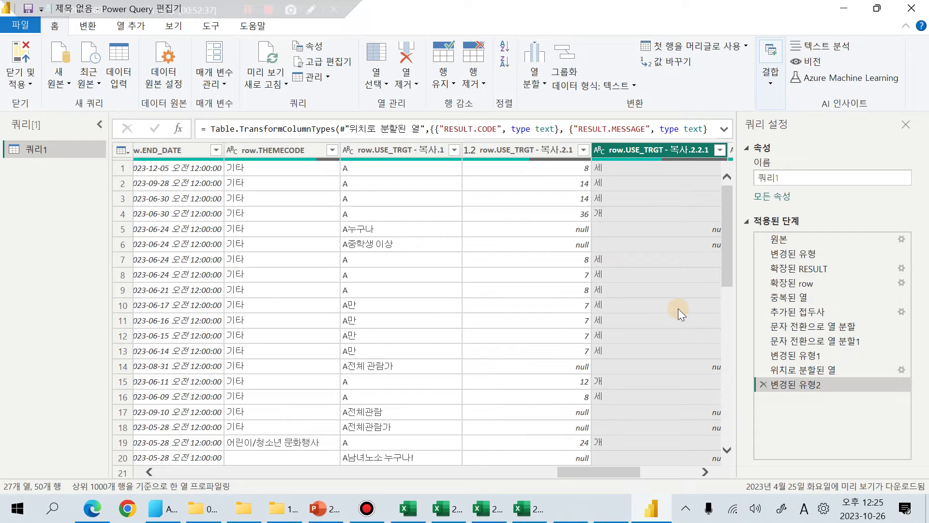
# - Remove the three columns row.USE_TRGT - 복사.2.2.2, row.USE_TRGT - 복사.3 and row.USE_TRGT - 복사.4
pyautogui.click(705, 471)
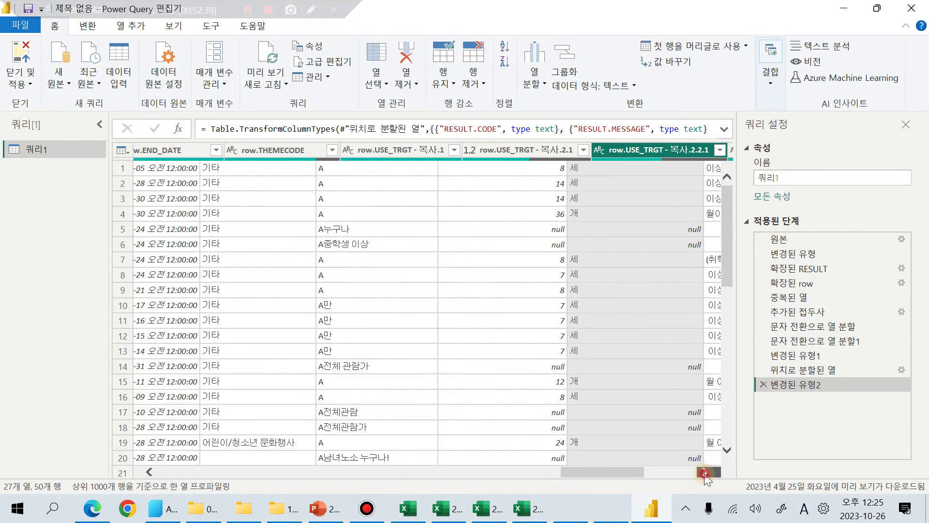
pyautogui.click(551, 229)
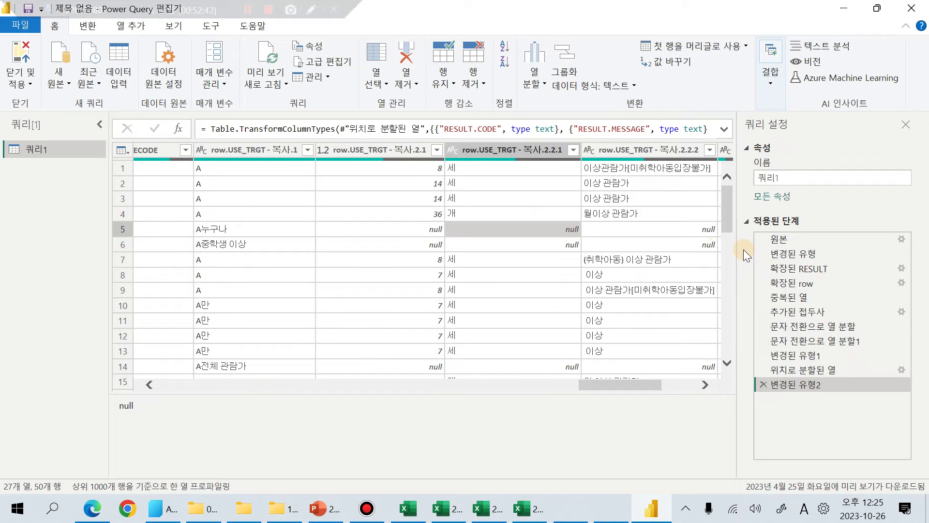
pyautogui.moveTo(647, 382); pyautogui.dragTo(686, 383)
pyautogui.click(422, 142)
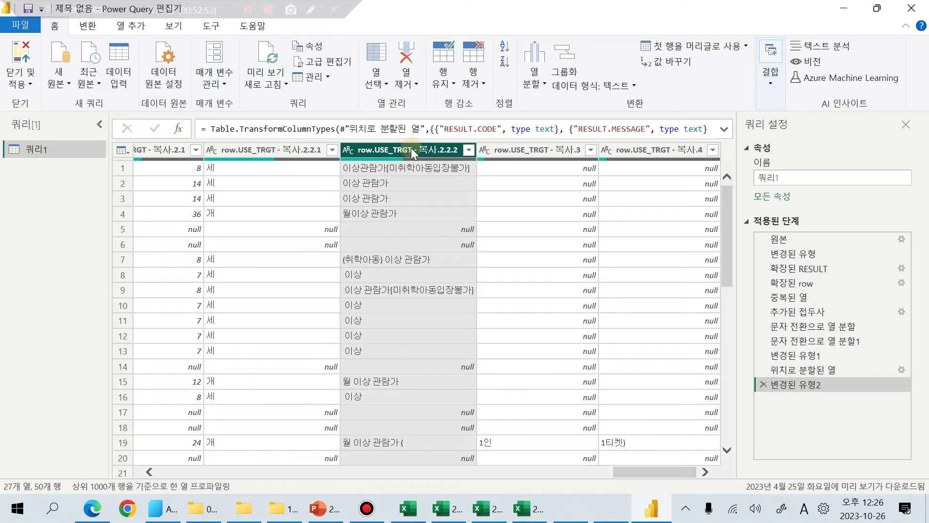
pyautogui.keyDown('shift'); pyautogui.click(682, 149); pyautogui.keyUp('shift')
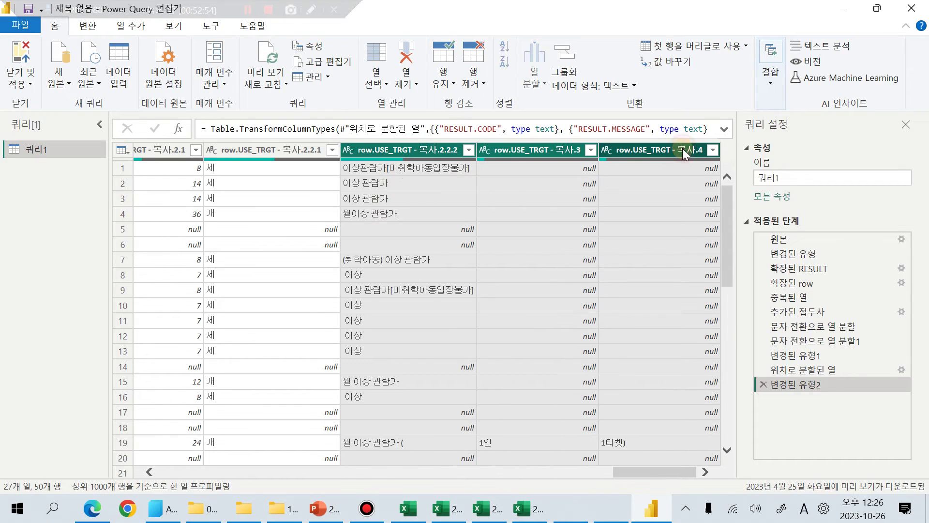
pyautogui.click(429, 151)
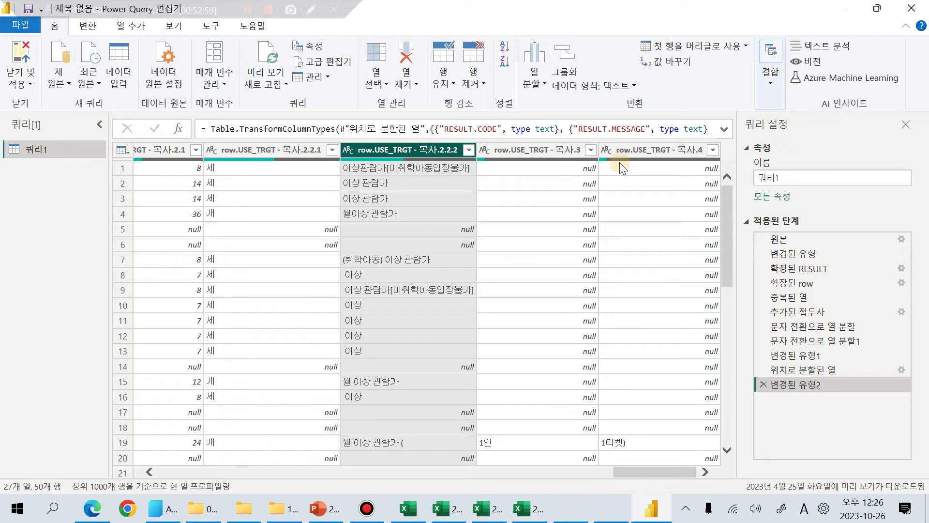
pyautogui.keyDown('shift'); pyautogui.click(676, 155); pyautogui.keyUp('shift')
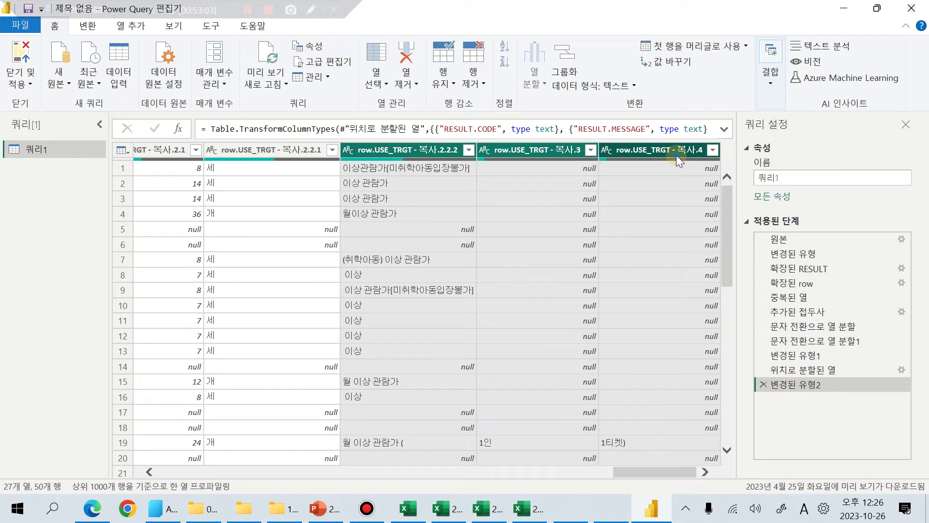
pyautogui.rightClick(676, 155)
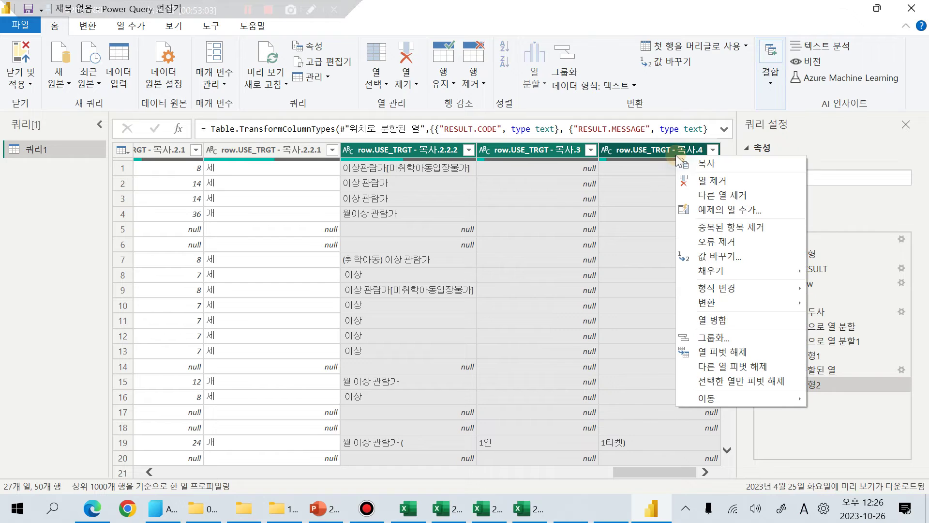
pyautogui.click(705, 184)
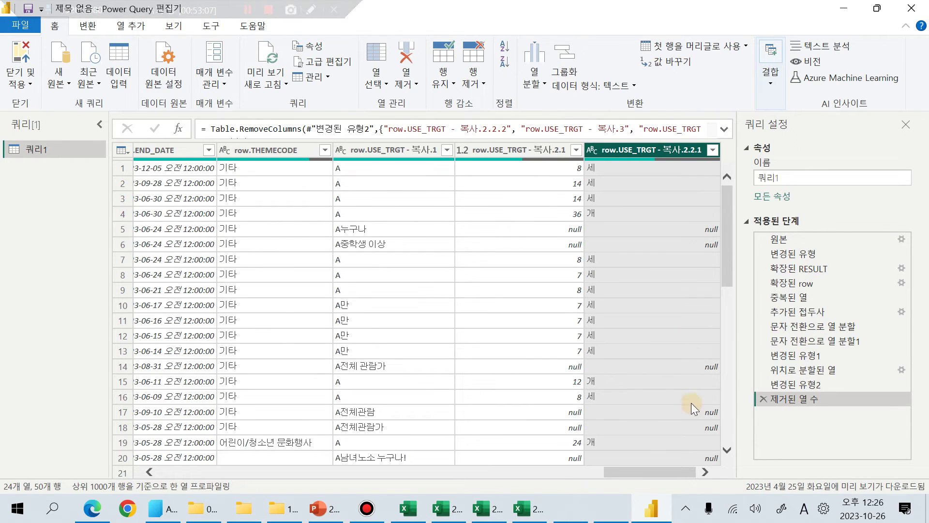
pyautogui.click(706, 471)
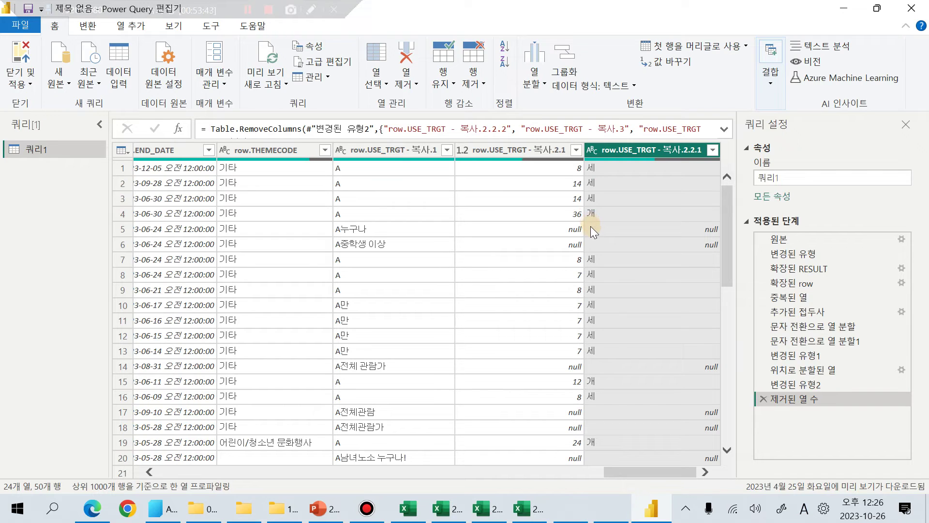
pyautogui.click(135, 27)
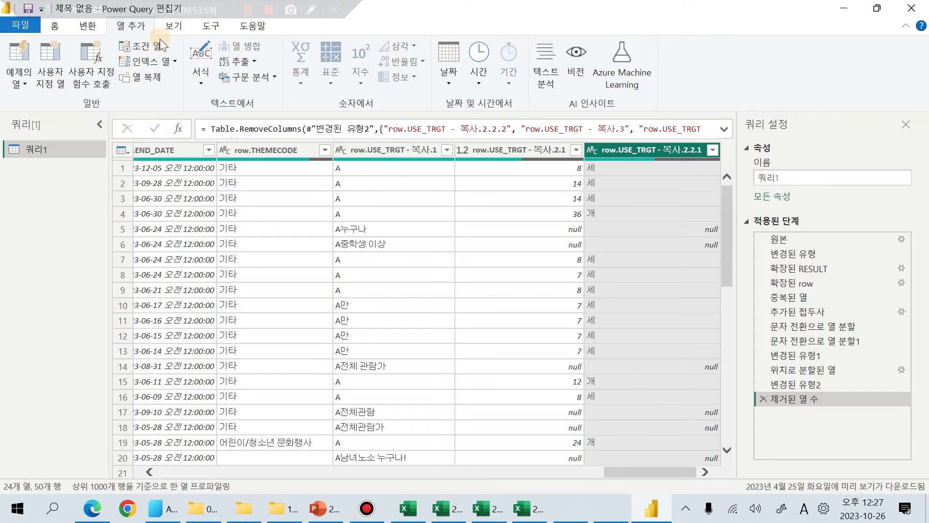
pyautogui.click(156, 45)
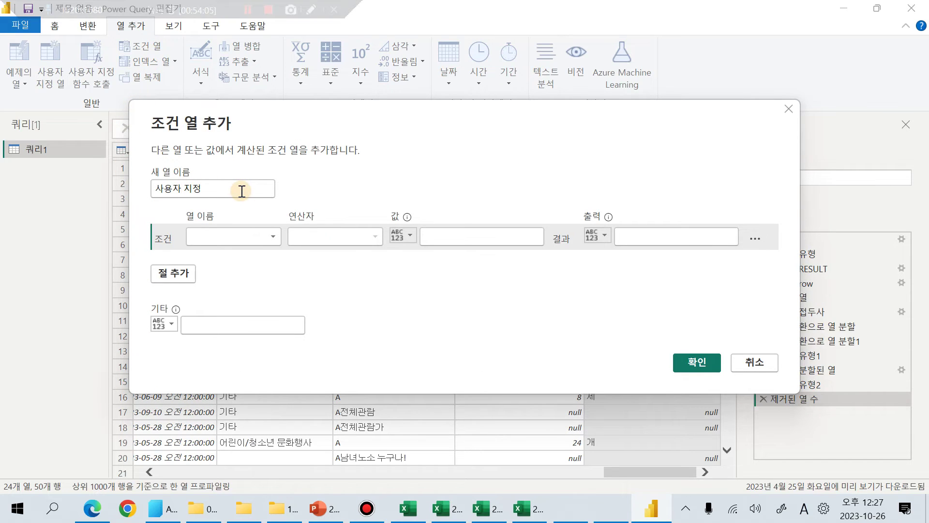
pyautogui.press('Delete')
pyautogui.press('Delete')
pyautogui.press('Delete')
pyautogui.press('Delete')
pyautogui.press('Delete')
pyautogui.press('Delete')
pyautogui.write('ds')
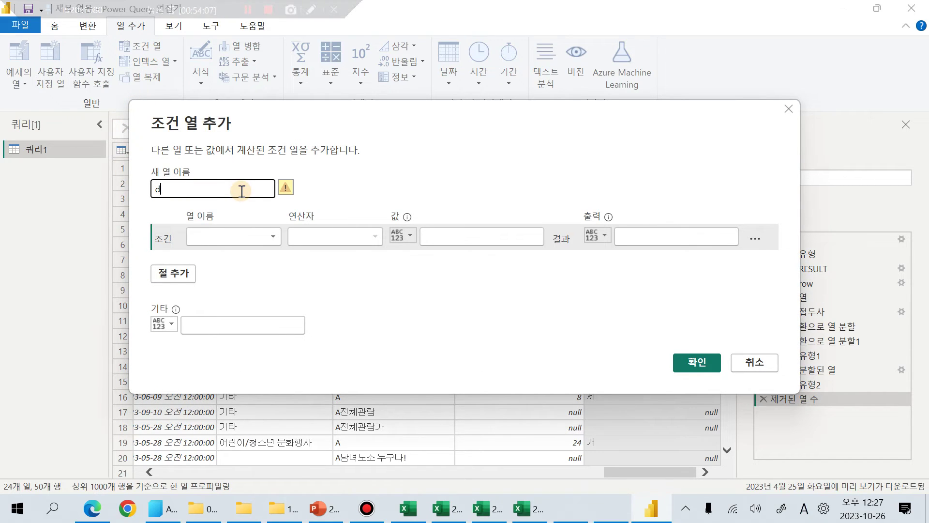
pyautogui.press('BackSpace')
pyautogui.press('BackSpace')
pyautogui.press('Hangul')
pyautogui.write('연령')
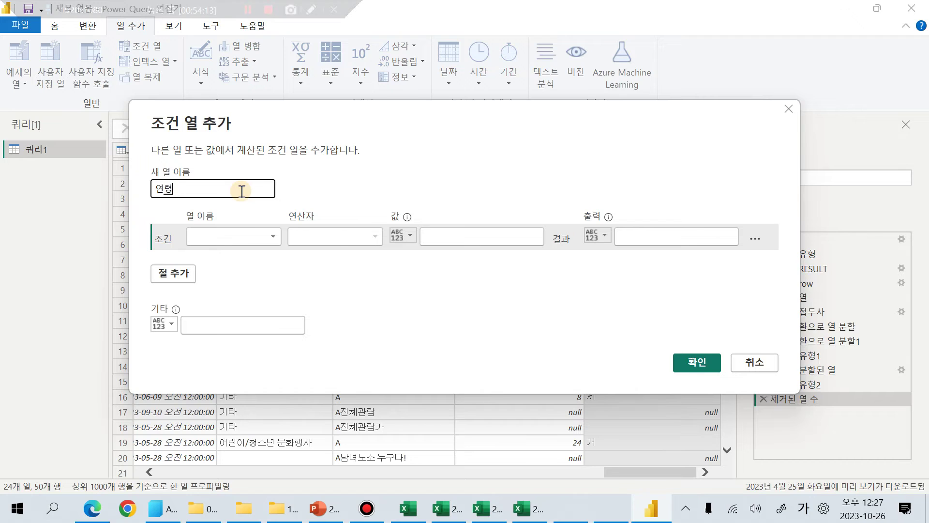
pyautogui.click(270, 235)
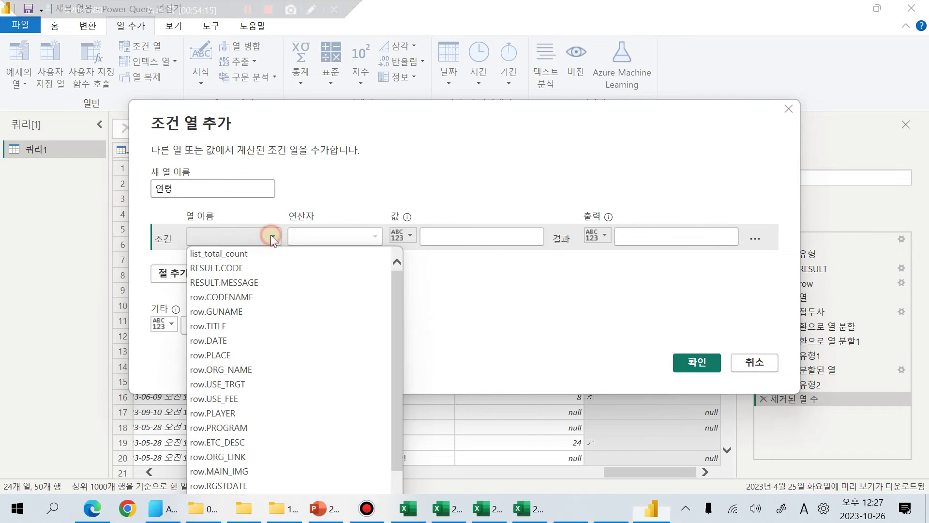
pyautogui.click(759, 362)
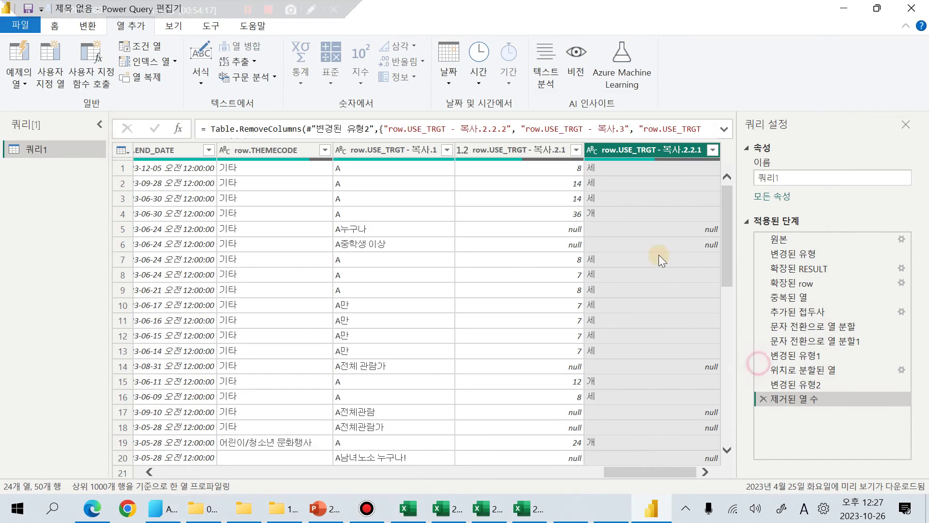
# - Rename the age-unit column row.USE_TRGT - 복사.2.2.1 as 연령구분
pyautogui.doubleClick(664, 147)
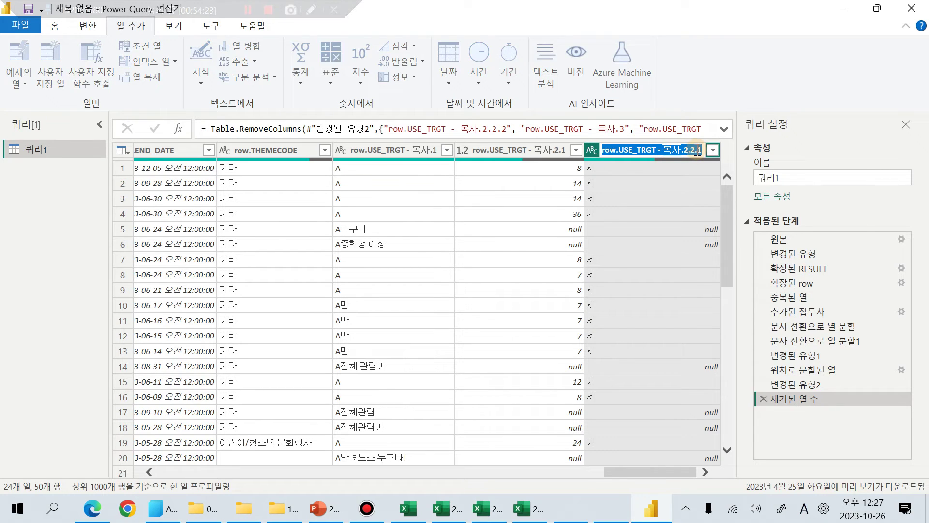
pyautogui.write('du')
pyautogui.press('BackSpace')
pyautogui.press('BackSpace')
pyautogui.press('Hangul')
pyautogui.write('여ㄴ령구분')
pyautogui.press('Return')
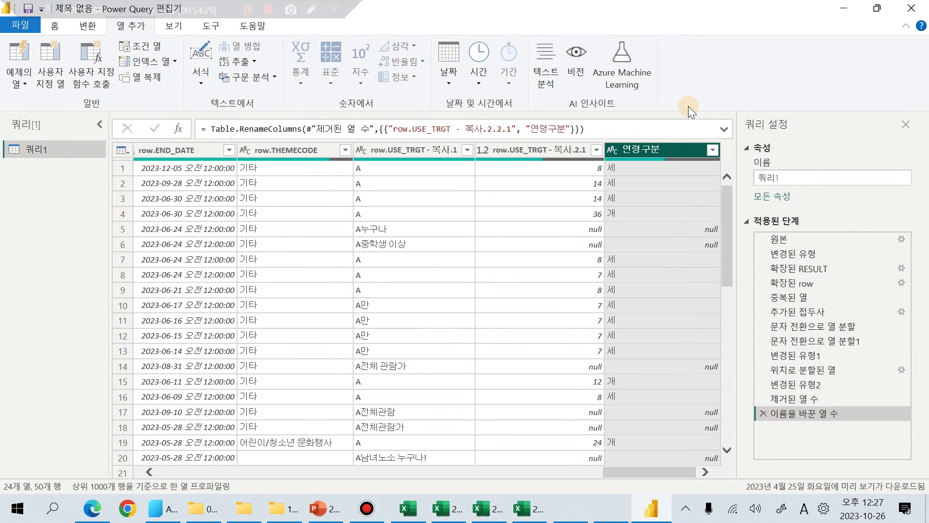
# - Rename the numeric column row.USE_TRGT - 복사.2.1 as 연령
pyautogui.doubleClick(557, 150)
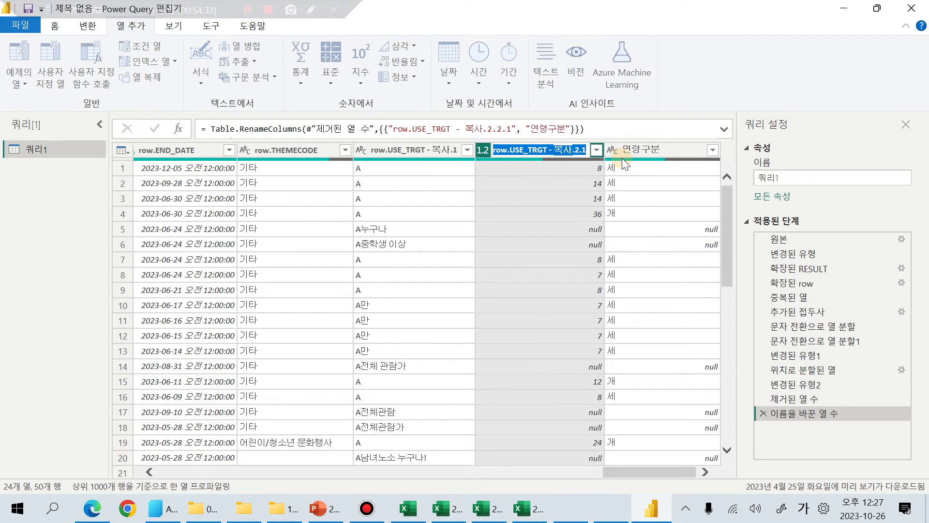
pyautogui.write('연령')
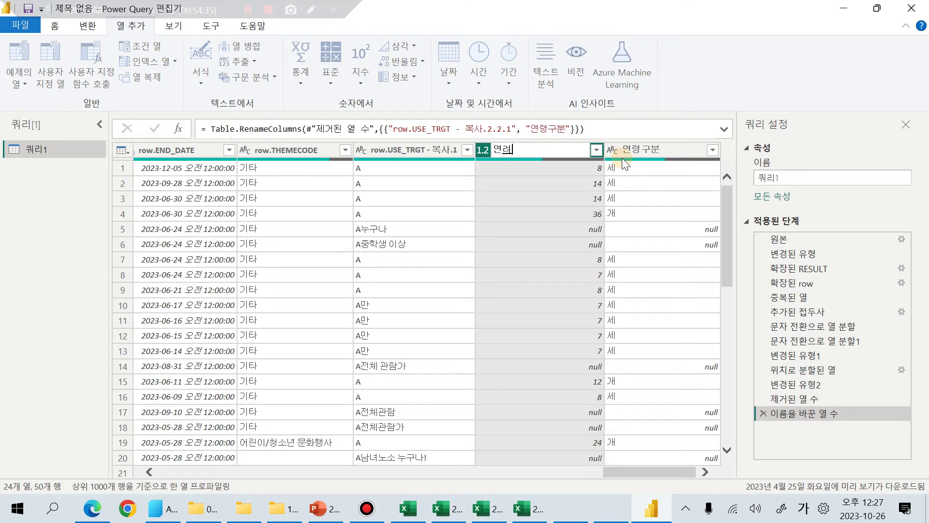
pyautogui.press('Return')
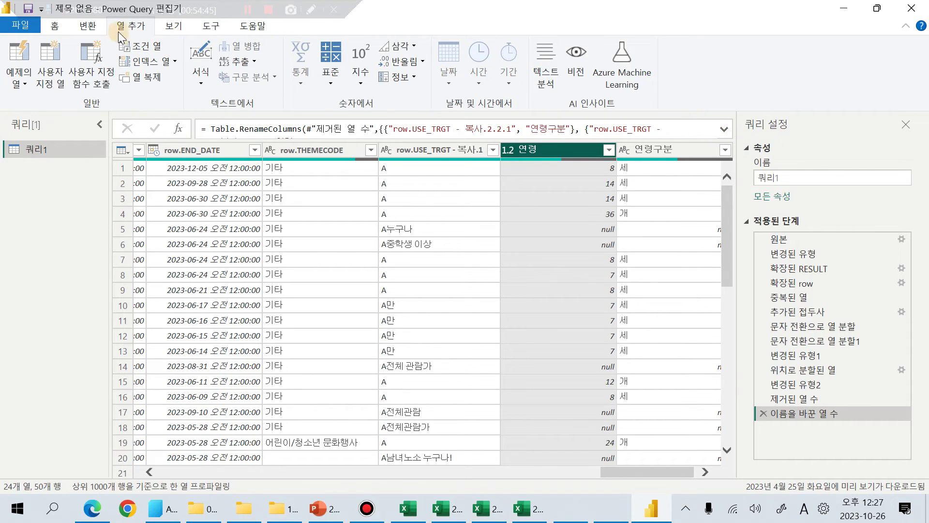
# - Start a new conditional column (조건 열) and name it 실제연령
pyautogui.click(140, 47)
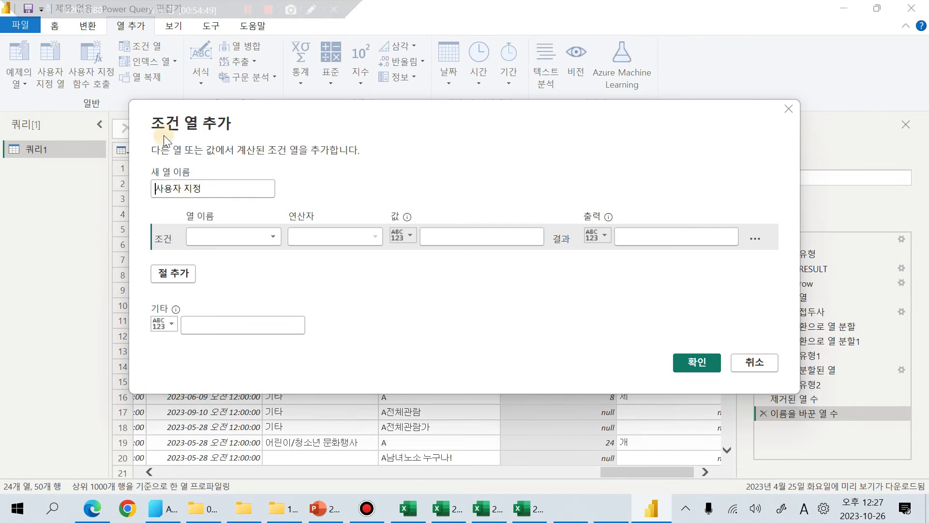
pyautogui.write('ti')
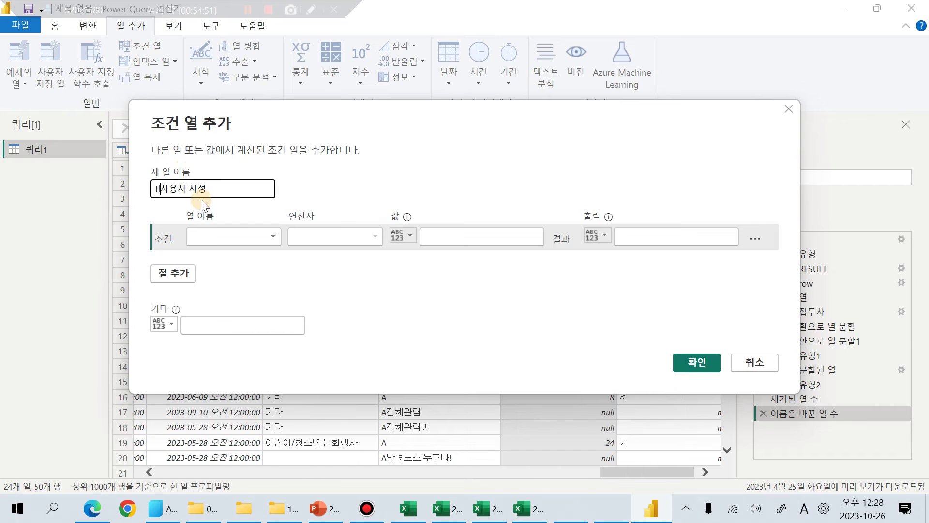
pyautogui.press('BackSpace')
pyautogui.press('Delete')
pyautogui.press('Delete')
pyautogui.press('Delete')
pyautogui.press('Delete')
pyautogui.press('Delete')
pyautogui.press('Delete')
pyautogui.write('t')
pyautogui.press('BackSpace')
pyautogui.press('Hangul')
pyautogui.write('실제연령')
# - Define the first condition of 실제연령 so that 연령구분 equal to null outputs null
pyautogui.click(273, 236)
pyautogui.scroll(-2, 345, 400)
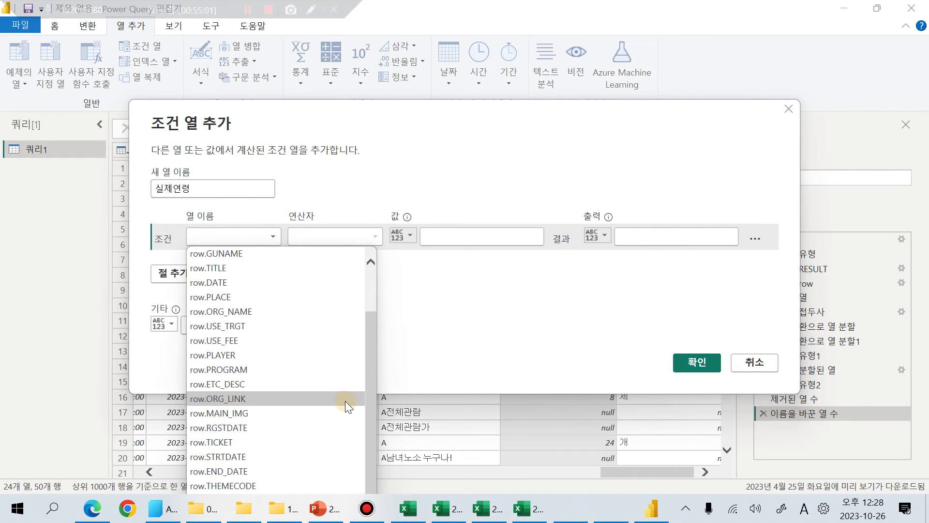
pyautogui.moveTo(409, 112); pyautogui.dragTo(408, 31)
pyautogui.click(277, 143)
pyautogui.scroll(-2, 329, 382)
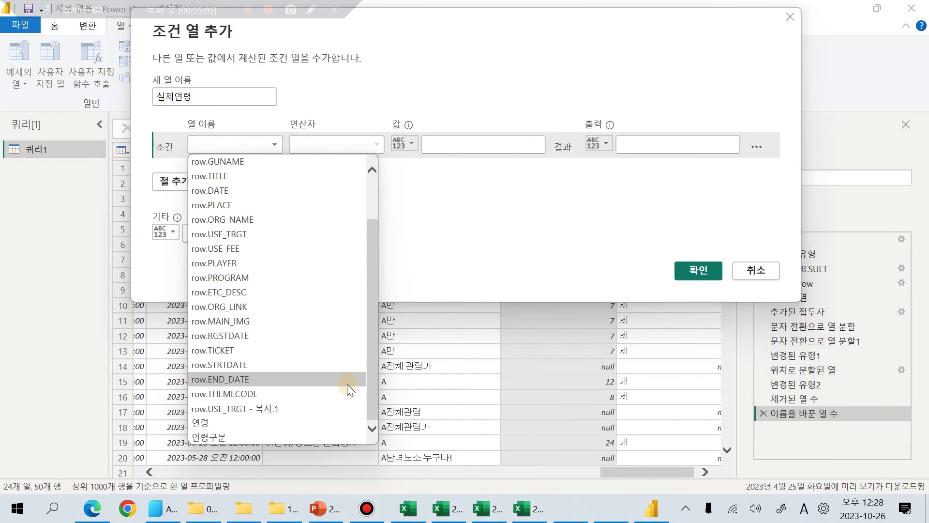
pyautogui.click(282, 436)
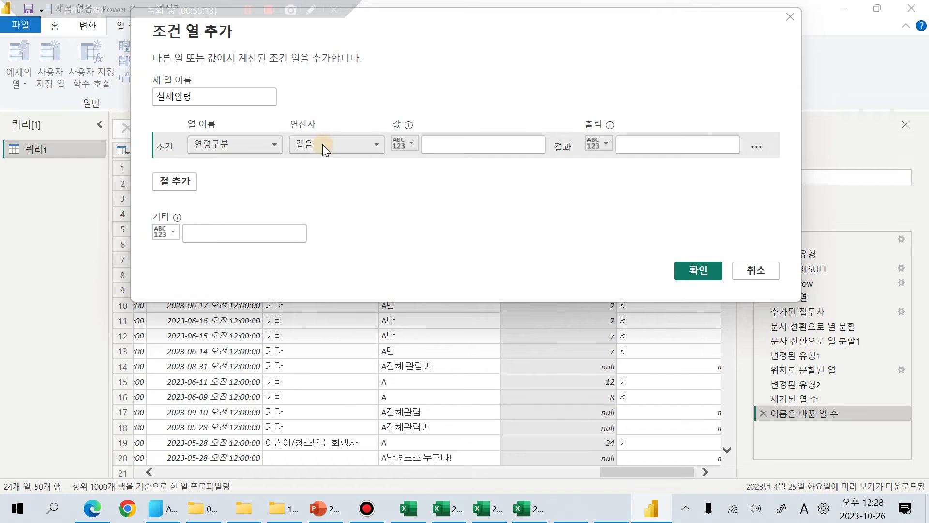
pyautogui.click(460, 145)
pyautogui.write('h')
pyautogui.write('ull')
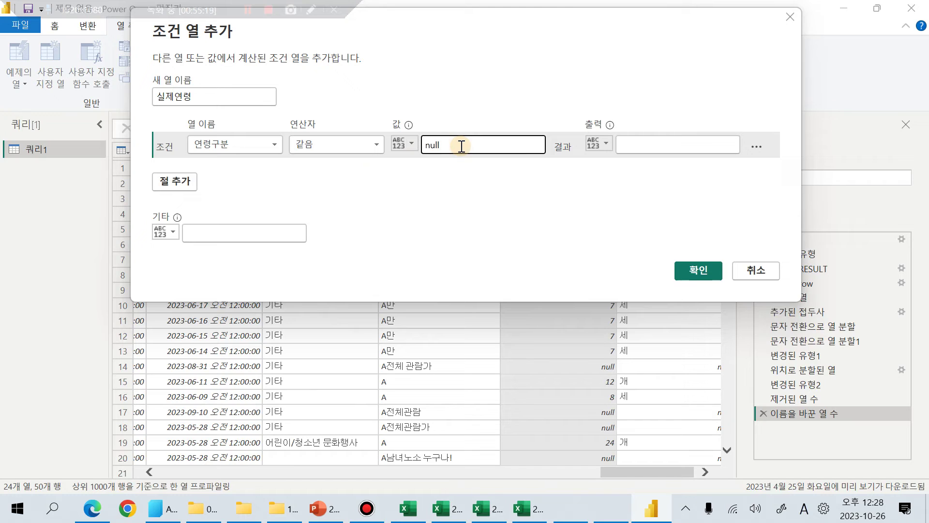
pyautogui.click(659, 143)
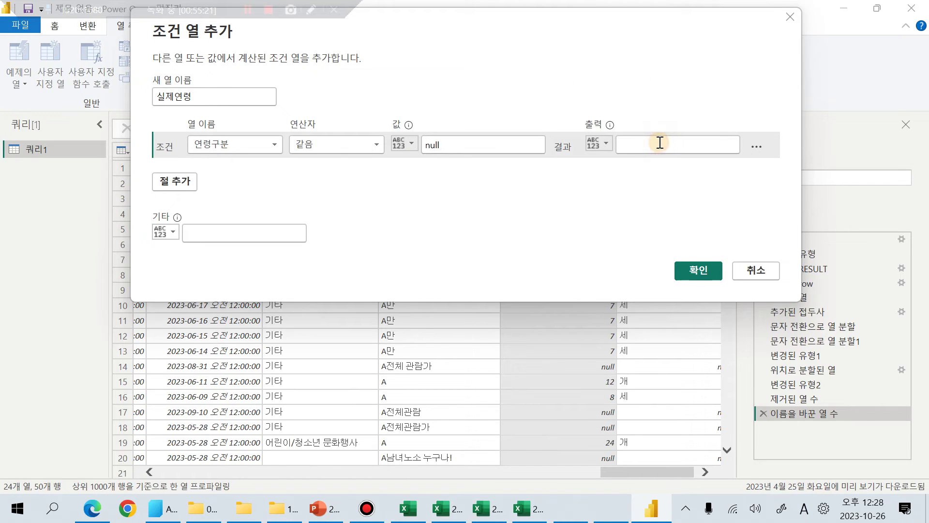
pyautogui.write('null')
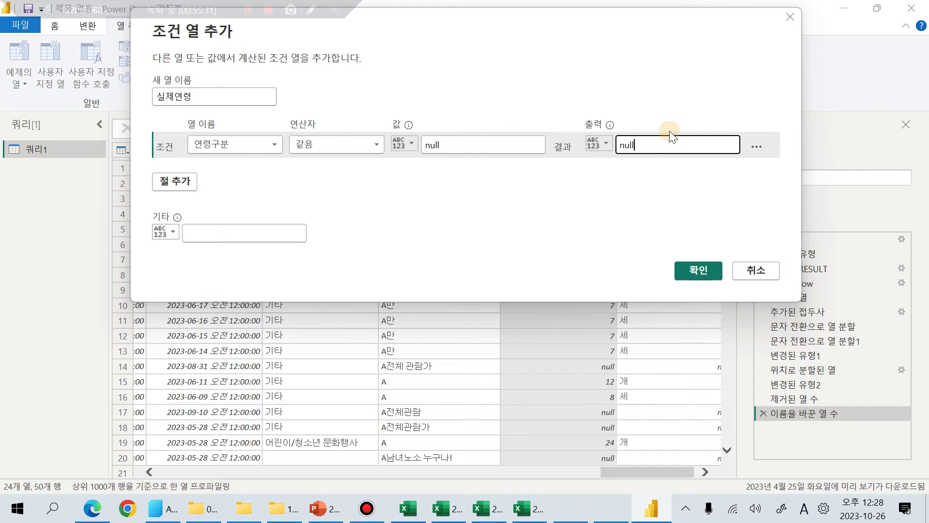
# - Add a second clause to the conditional column testing whether 연령구분 equals 세
pyautogui.click(179, 186)
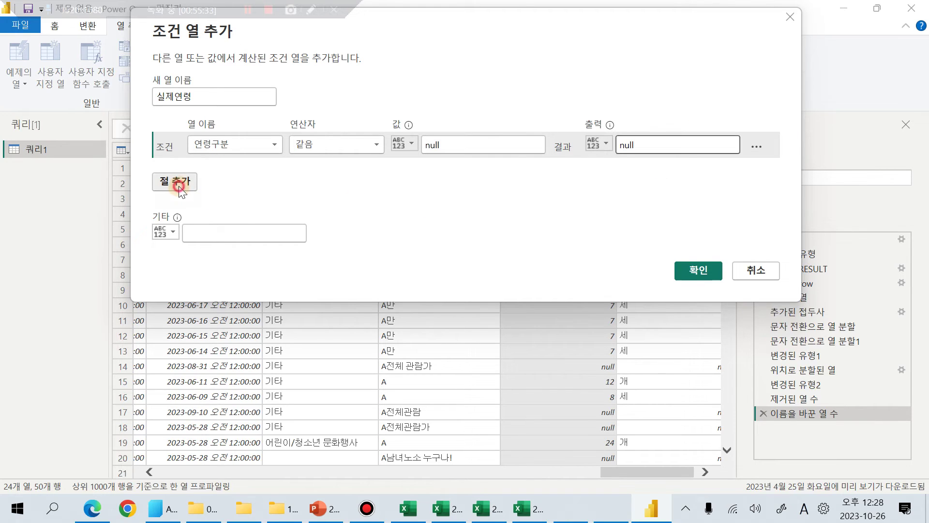
pyautogui.click(274, 173)
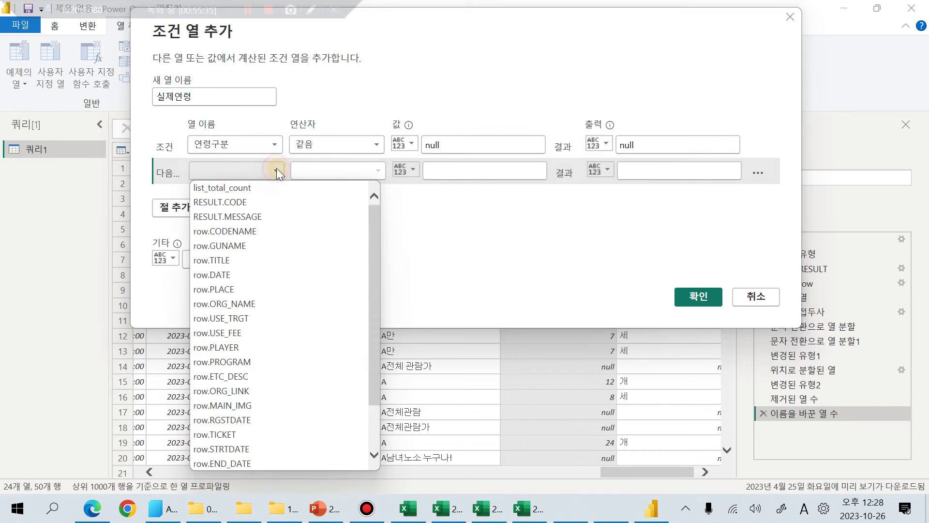
pyautogui.scroll(-2, 281, 338)
pyautogui.click(266, 462)
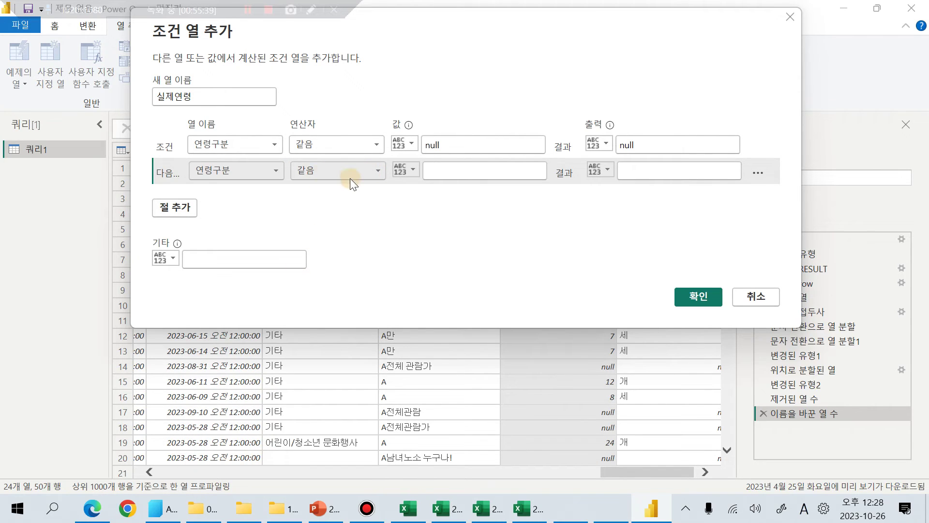
pyautogui.click(450, 172)
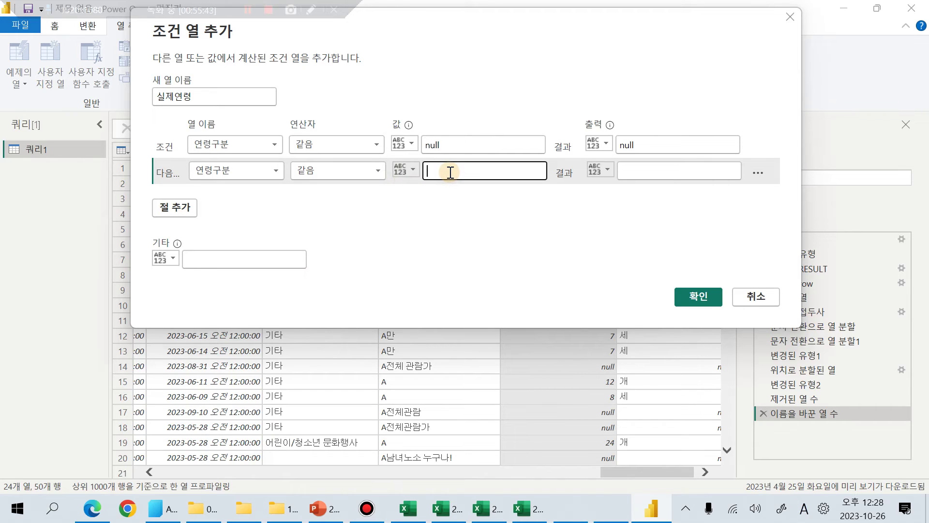
pyautogui.press('Hangul')
pyautogui.write('세')
# - Make the 세 clause output the value of the 연령 column instead of a fixed value
pyautogui.click(608, 166)
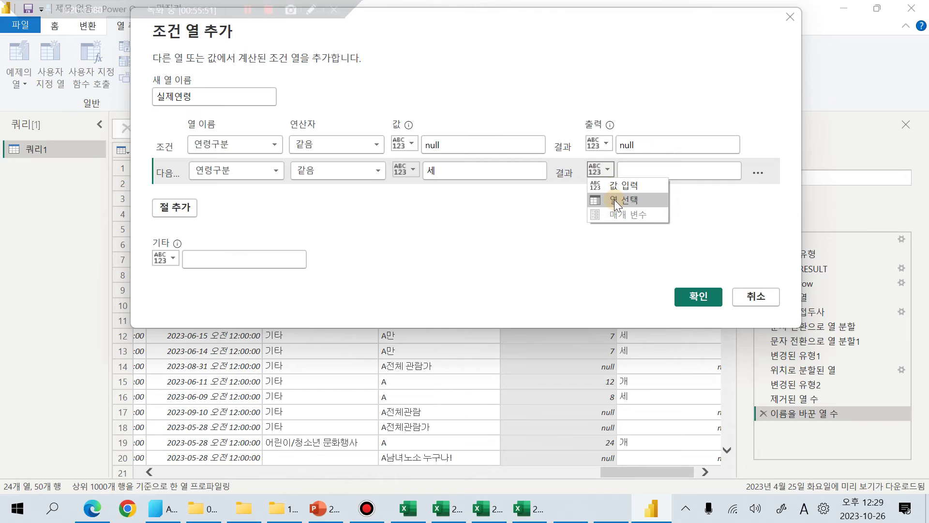
pyautogui.click(615, 199)
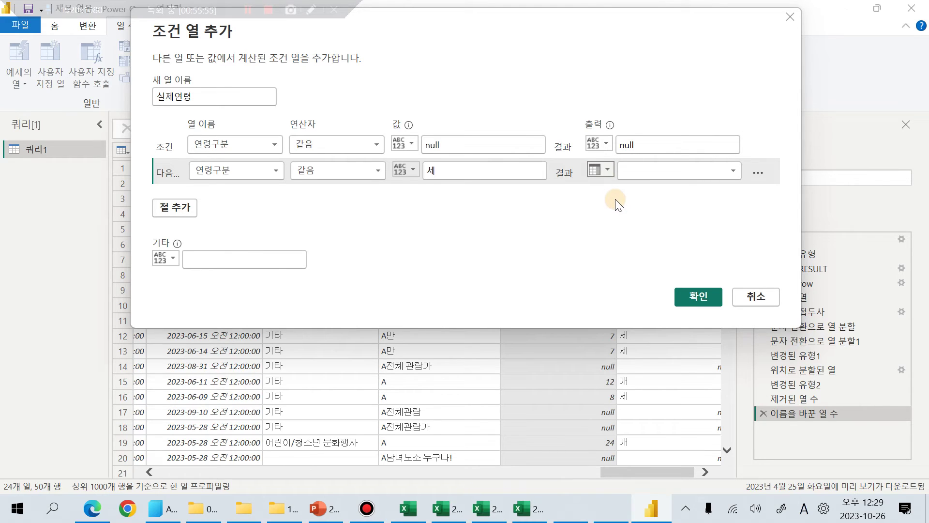
pyautogui.click(611, 170)
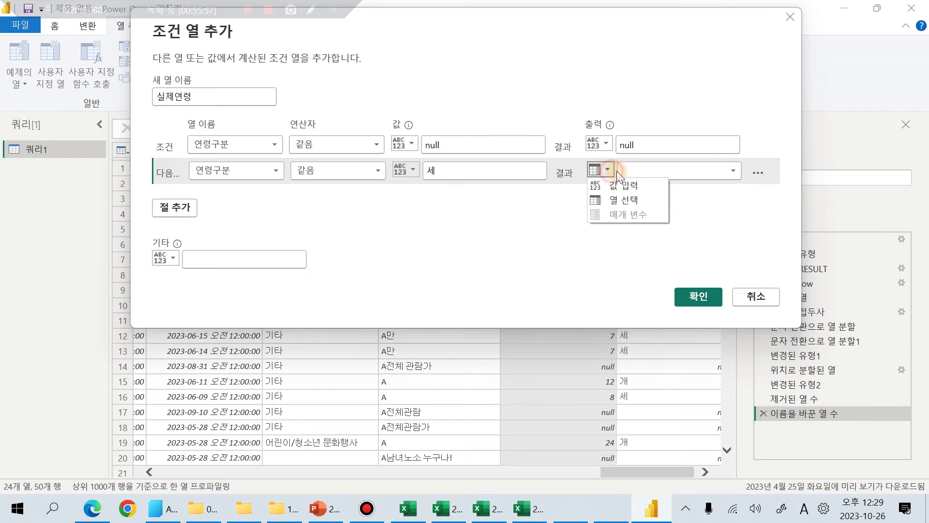
pyautogui.click(637, 172)
pyautogui.click(732, 167)
pyautogui.click(733, 166)
pyautogui.scroll(-2, 763, 307)
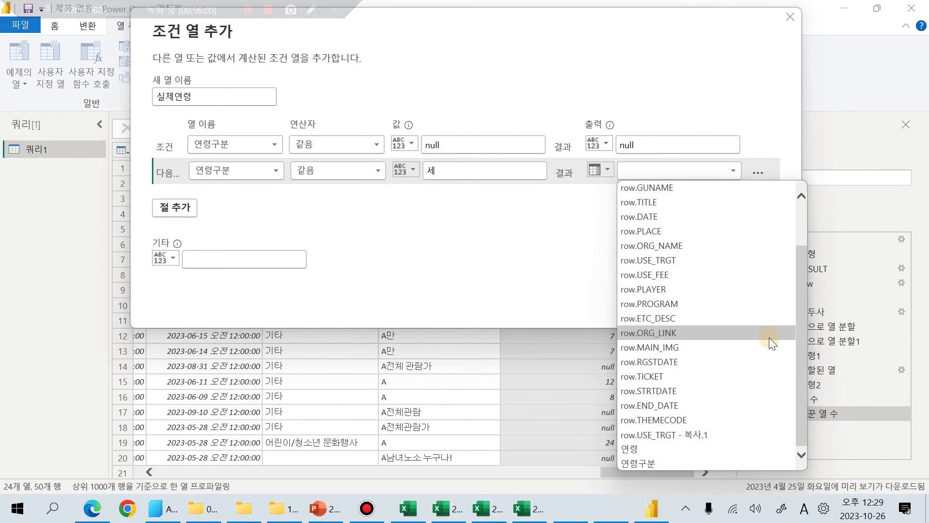
pyautogui.click(749, 447)
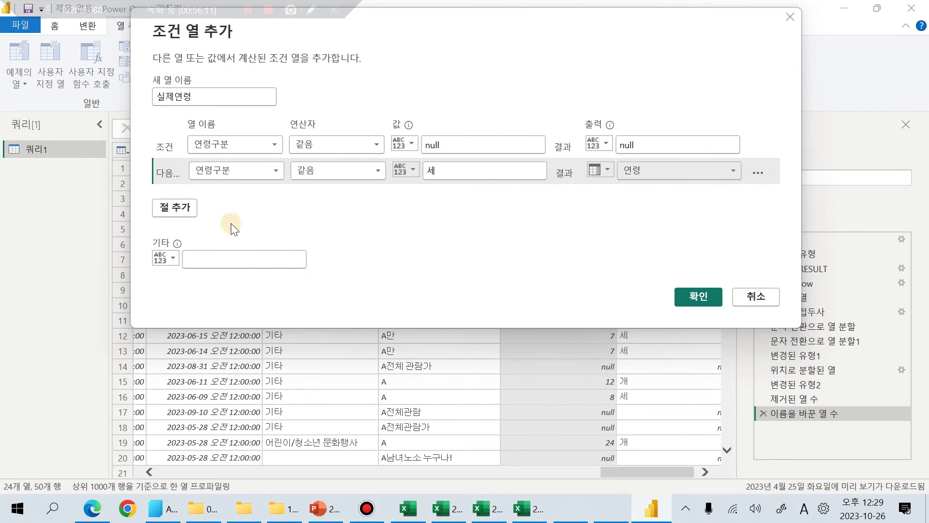
pyautogui.click(170, 211)
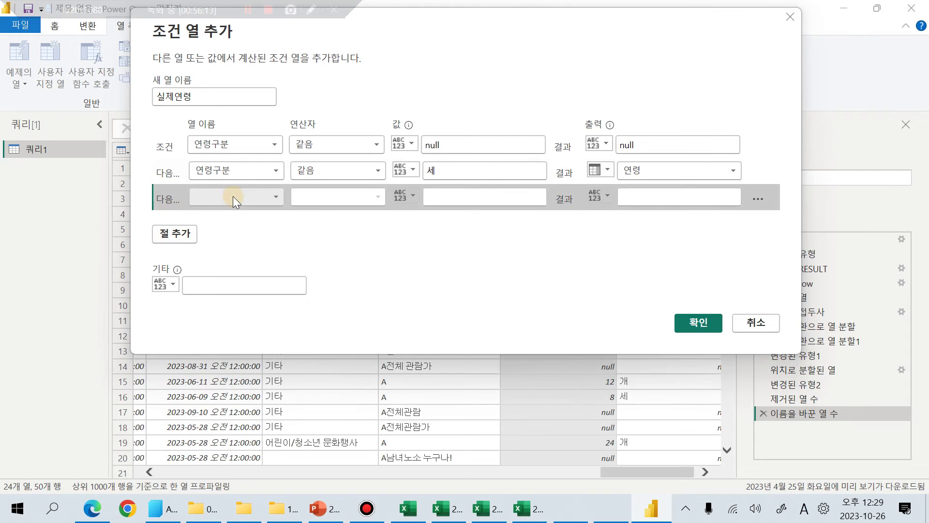
pyautogui.click(273, 193)
pyautogui.scroll(-2, 290, 290)
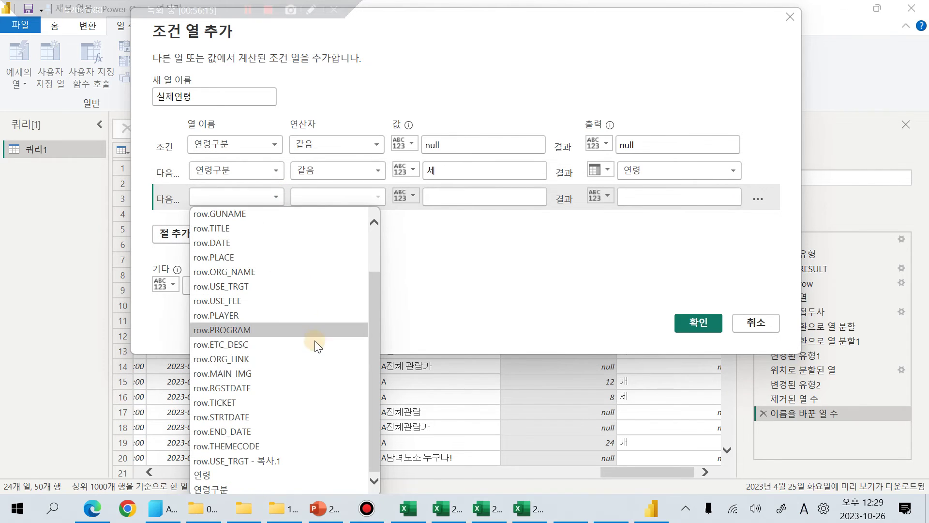
pyautogui.click(286, 476)
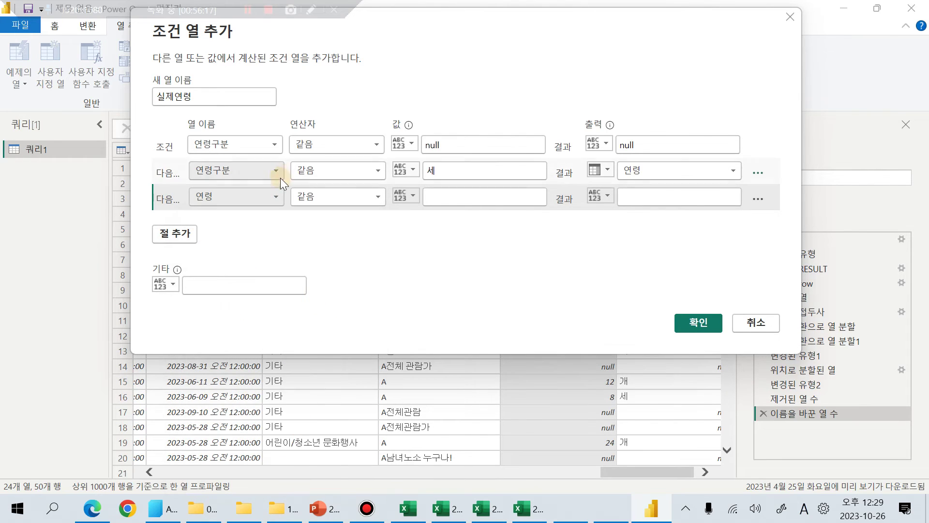
pyautogui.click(273, 199)
pyautogui.scroll(-2, 241, 472)
pyautogui.click(242, 482)
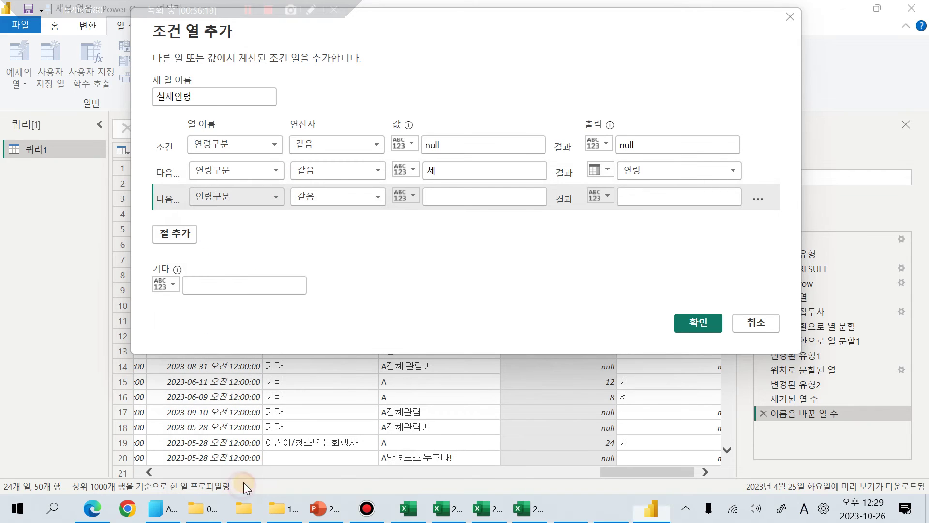
pyautogui.click(465, 200)
pyautogui.write('세')
pyautogui.press('BackSpace')
pyautogui.press('BackSpace')
pyautogui.press('Hangul')
pyautogui.write('개')
pyautogui.click(605, 197)
pyautogui.click(627, 225)
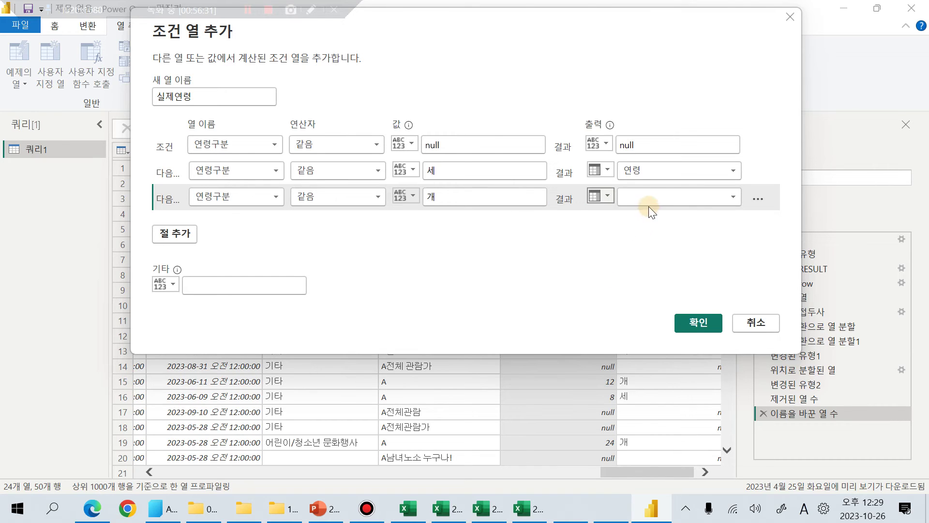
pyautogui.click(651, 198)
pyautogui.scroll(-1, 675, 310)
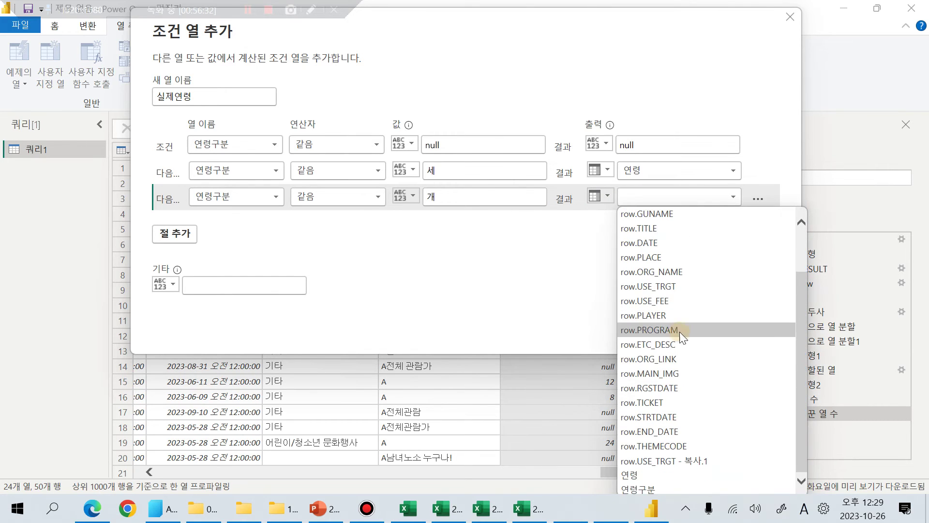
pyautogui.click(697, 474)
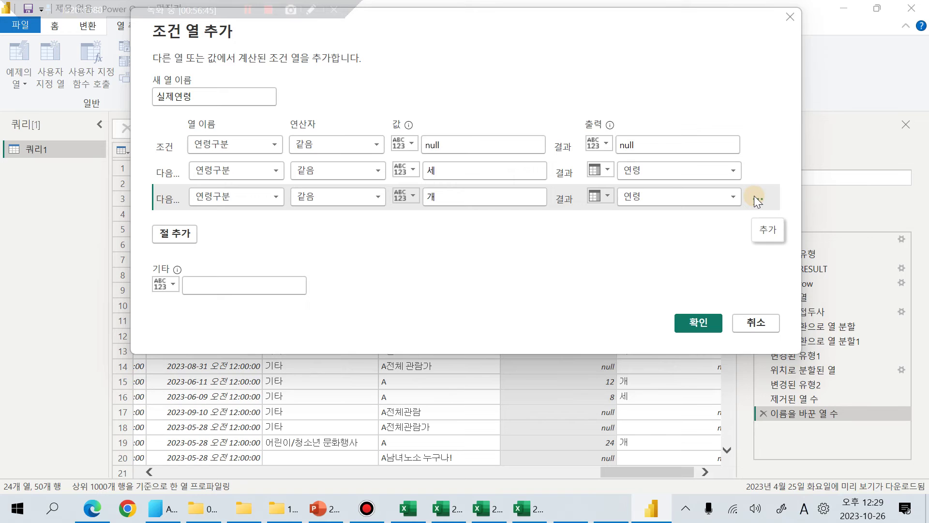
pyautogui.click(698, 197)
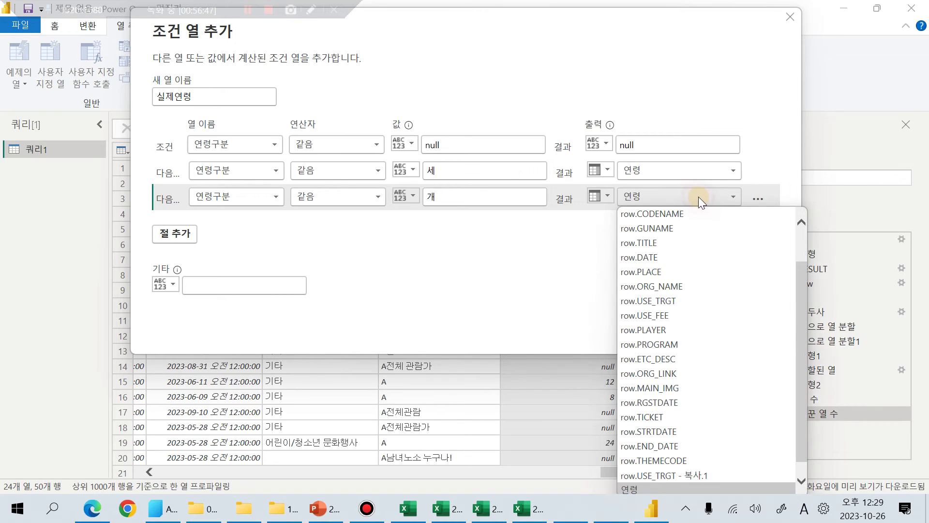
pyautogui.click(611, 195)
pyautogui.click(607, 195)
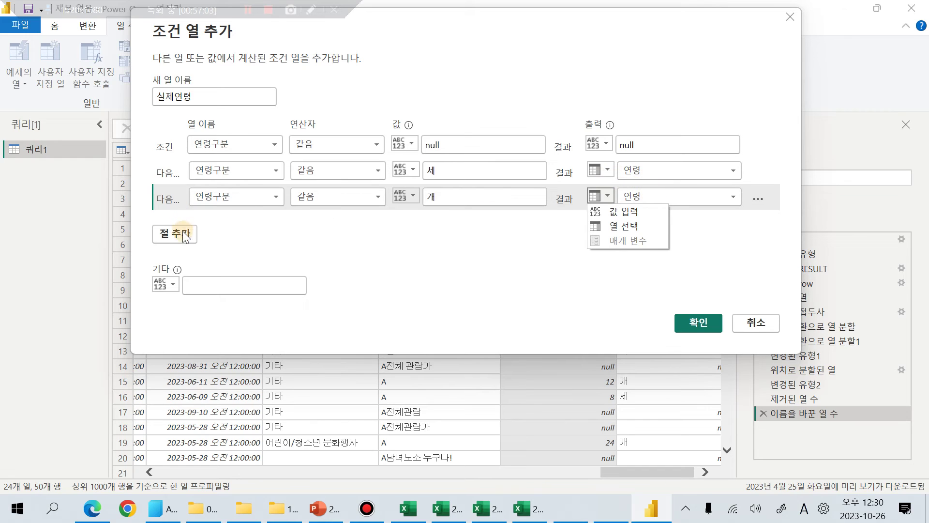
pyautogui.click(758, 197)
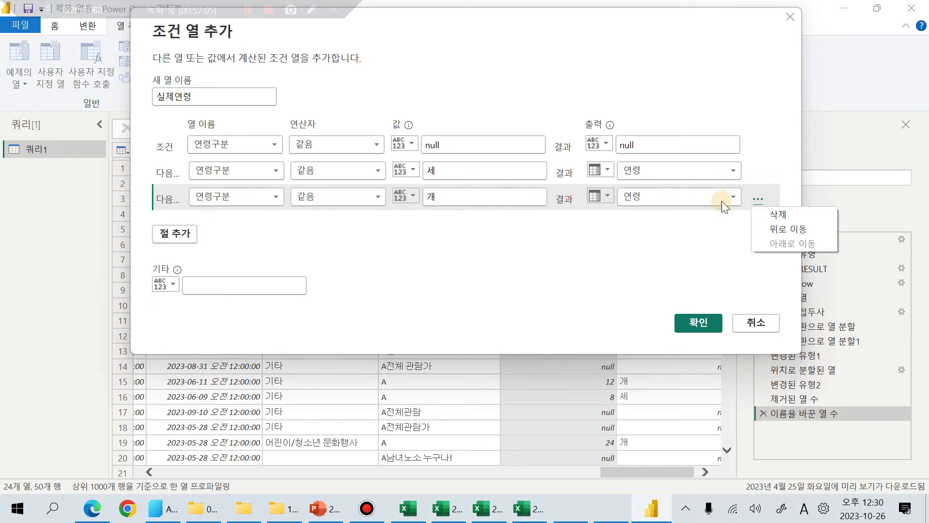
pyautogui.click(782, 218)
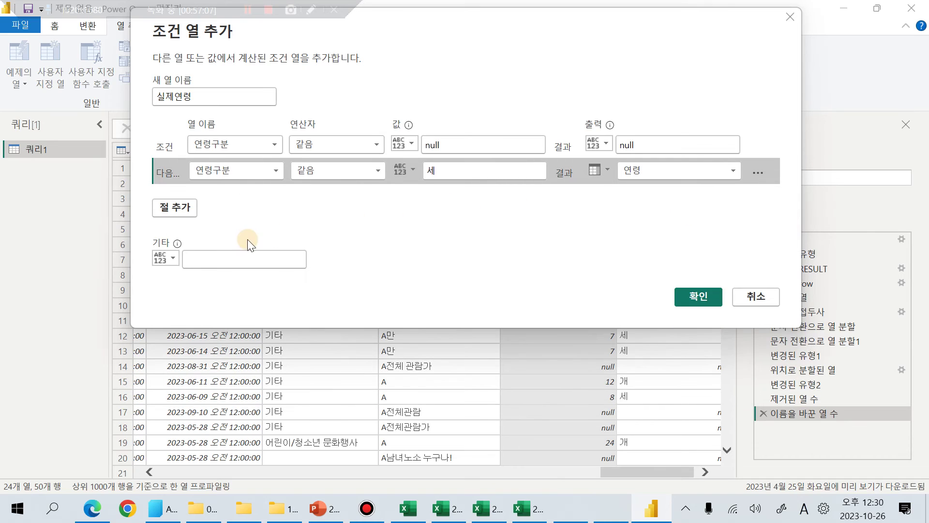
# - Set the fallback (기타) value to null and create the 실제연령 conditional column
pyautogui.click(194, 258)
pyautogui.write('null')
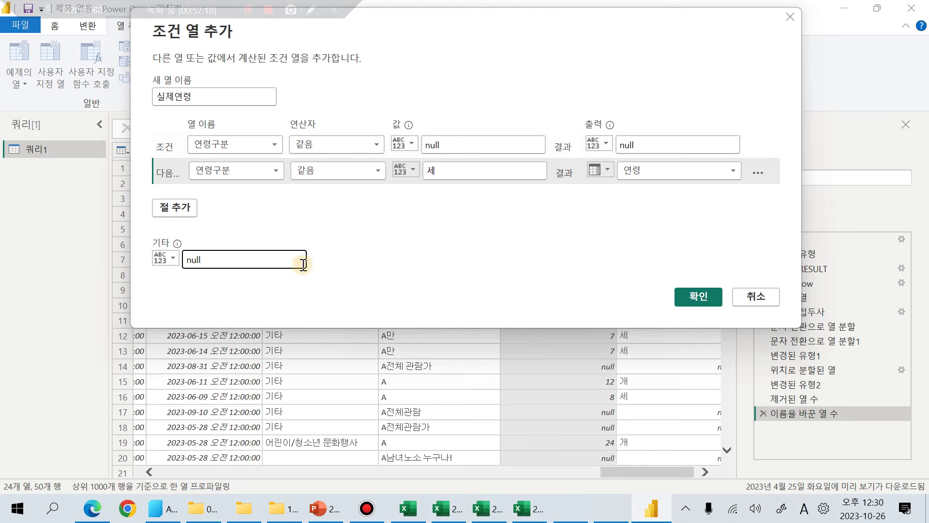
pyautogui.click(702, 300)
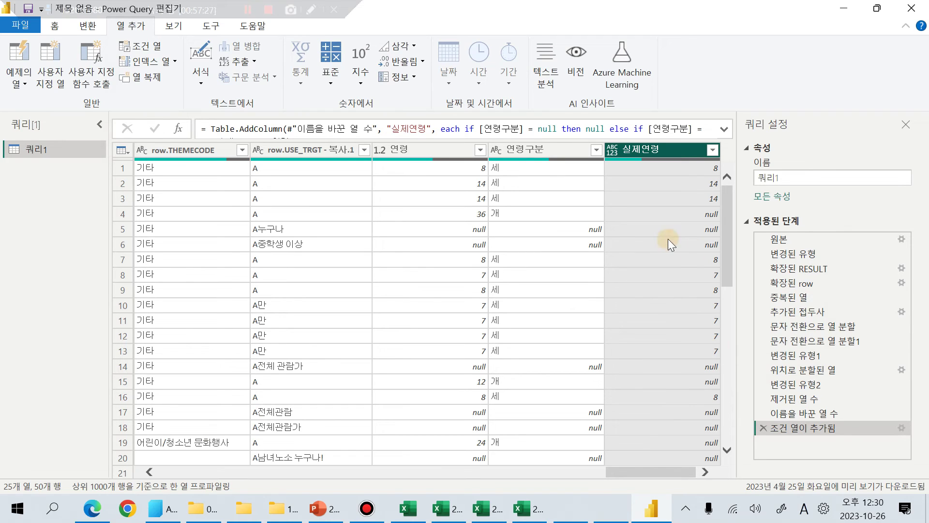
# - Add a new column that divides the 연령 column by 12
pyautogui.click(448, 146)
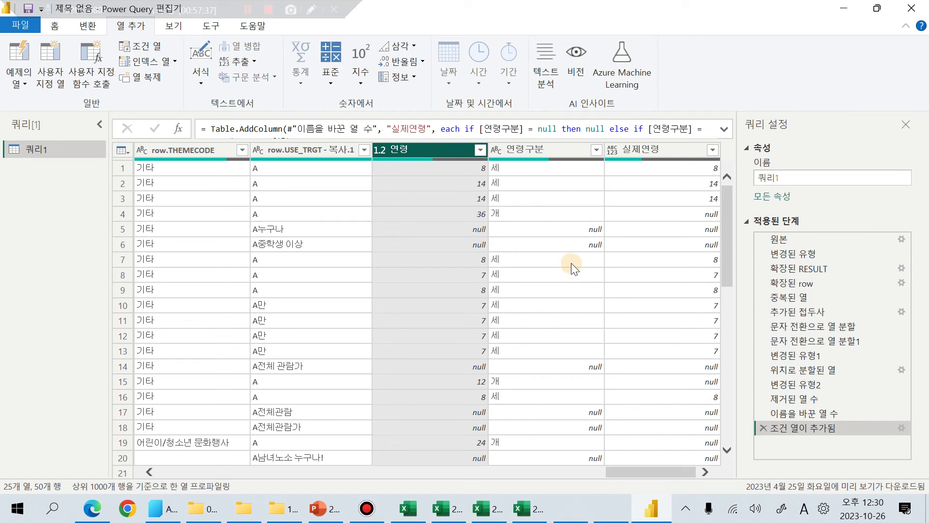
pyautogui.click(472, 199)
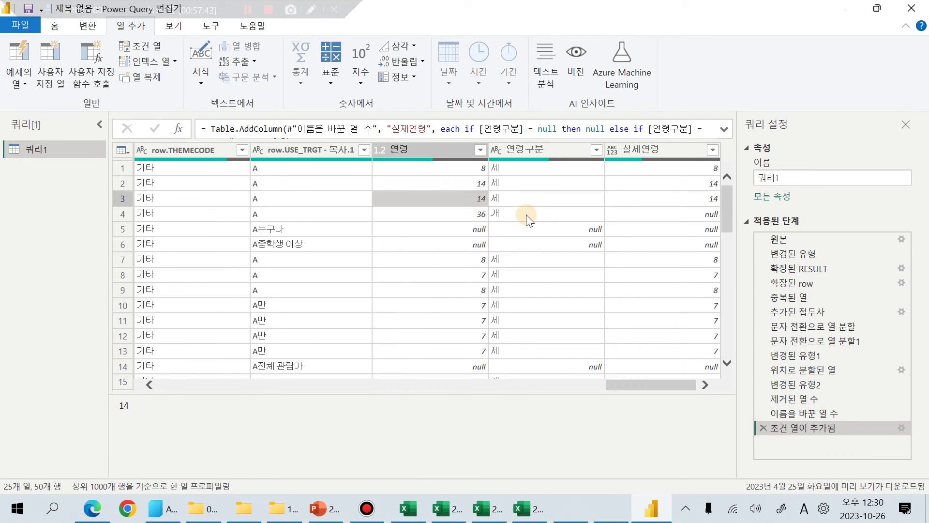
pyautogui.click(434, 142)
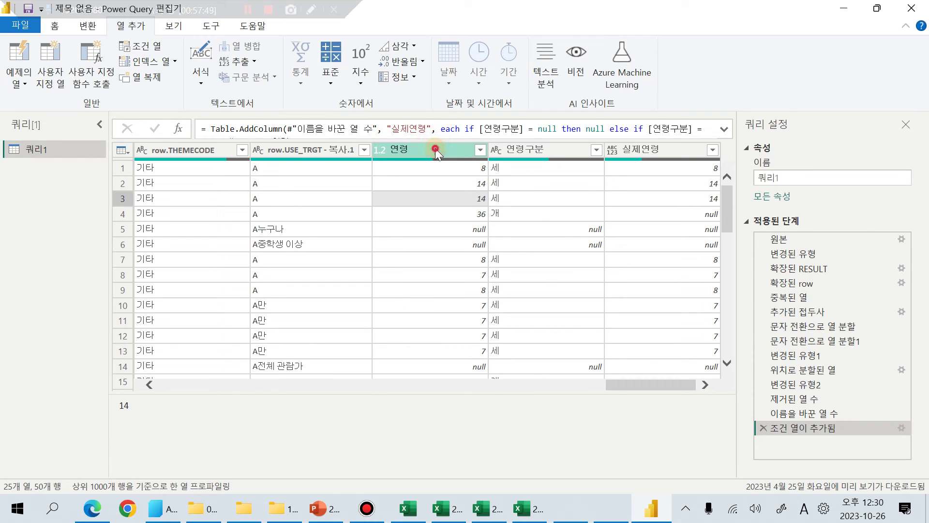
pyautogui.click(434, 150)
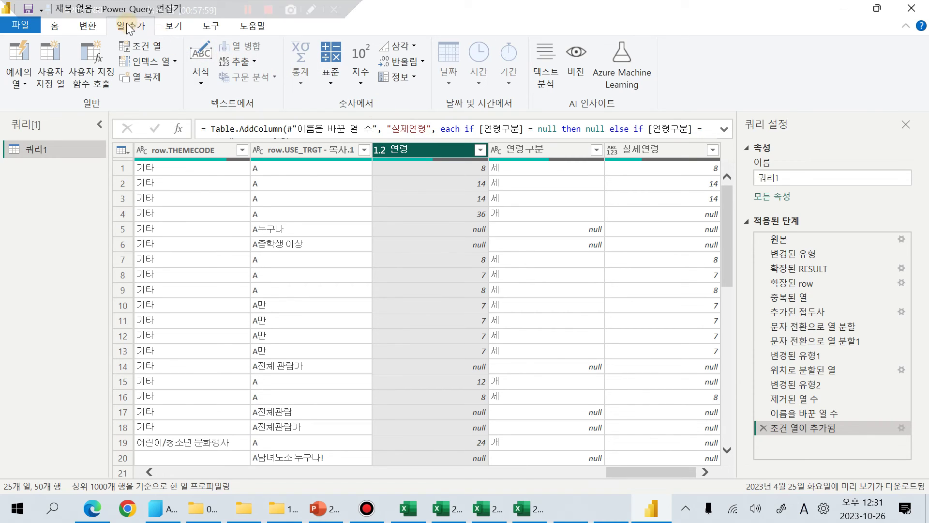
pyautogui.click(332, 84)
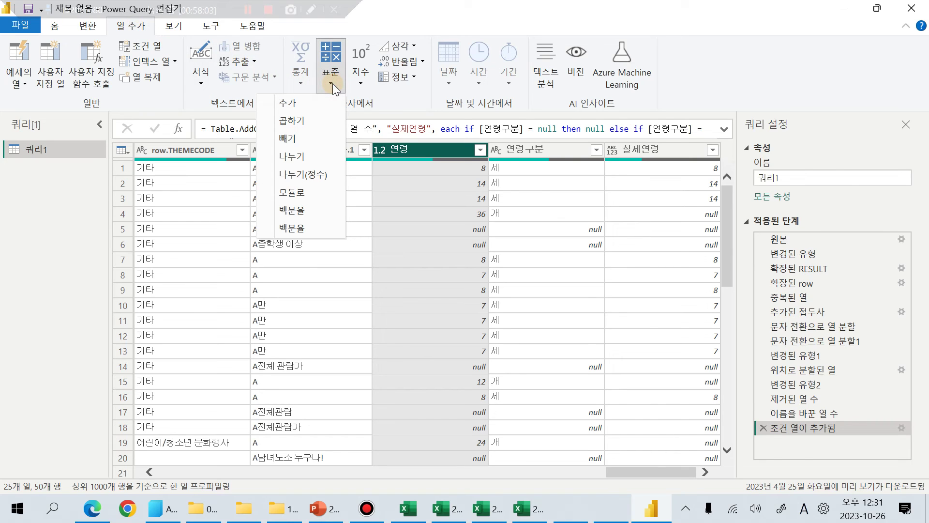
pyautogui.click(131, 32)
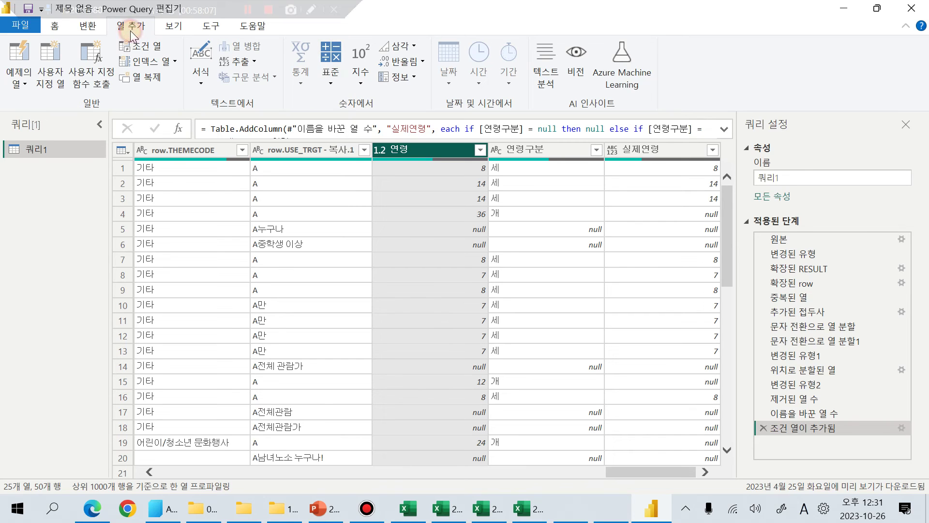
pyautogui.click(330, 84)
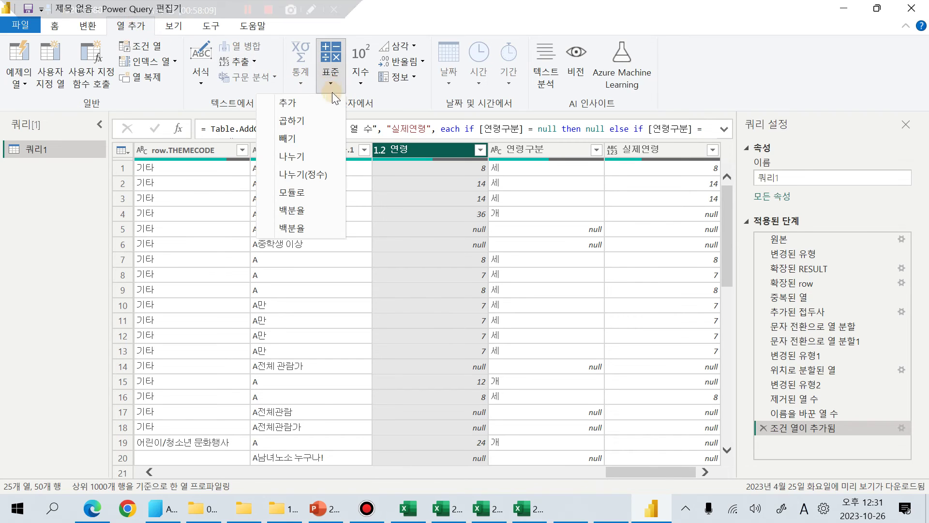
pyautogui.click(328, 155)
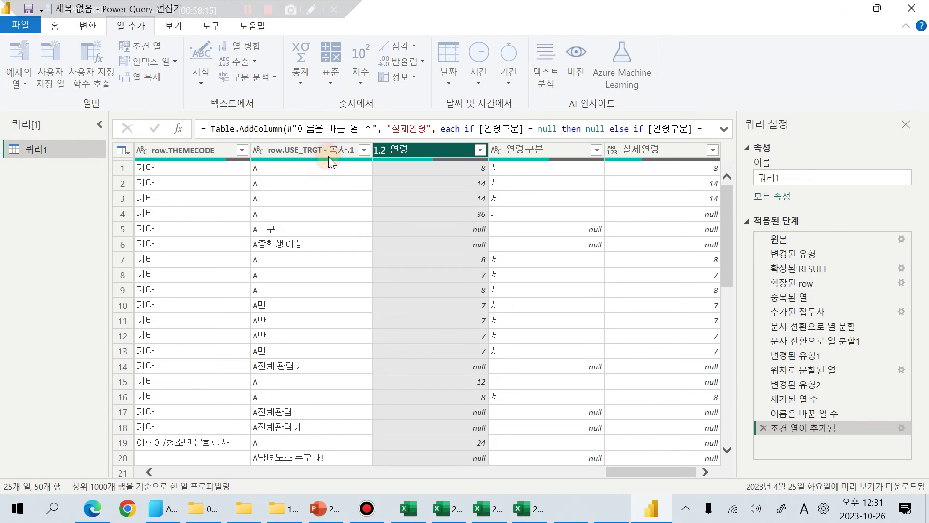
pyautogui.click(305, 258)
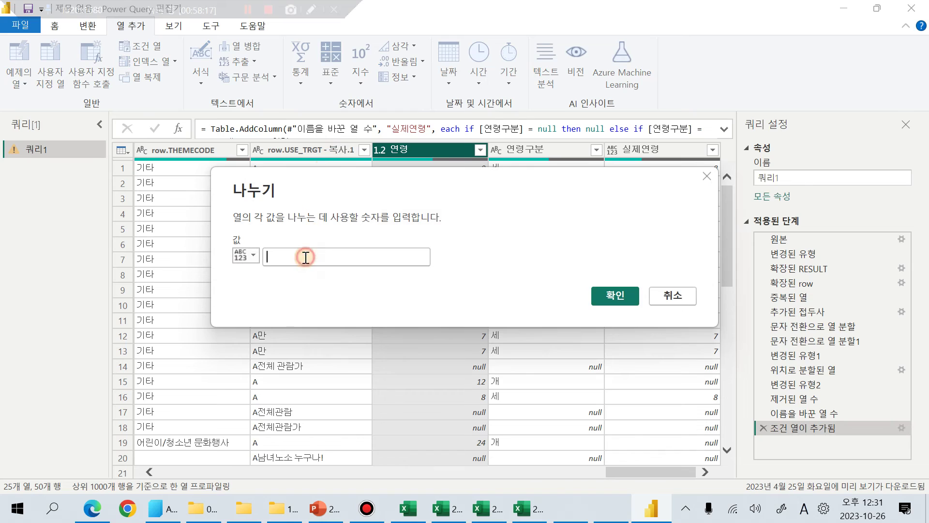
pyautogui.write('12')
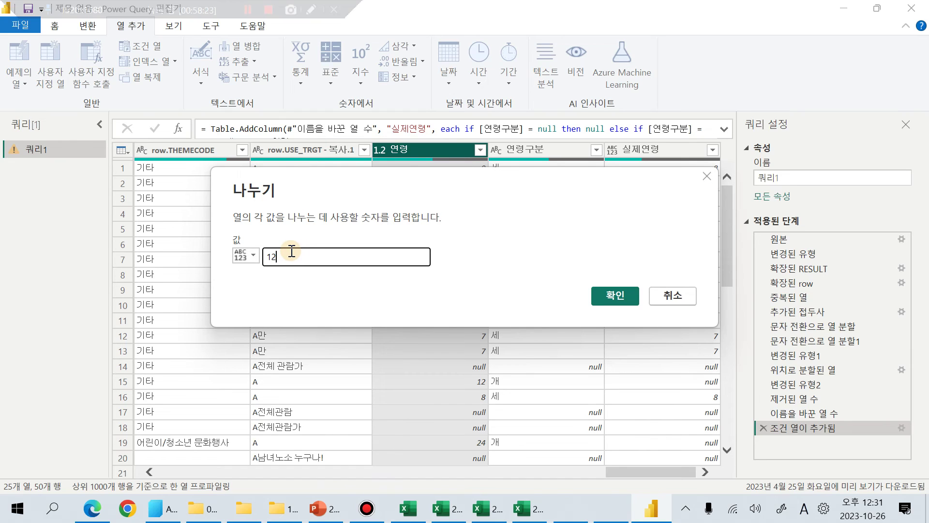
pyautogui.click(615, 296)
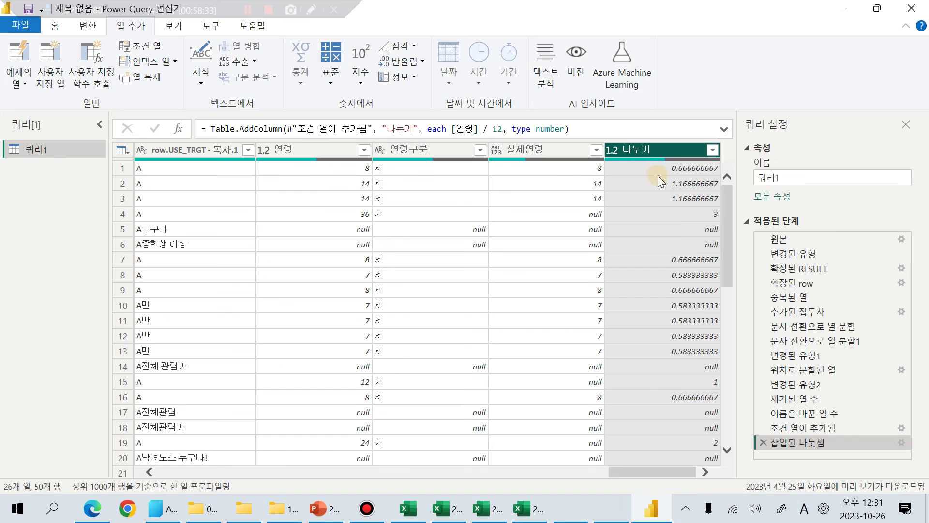
pyautogui.click(552, 150)
pyautogui.click(550, 146)
pyautogui.click(539, 192)
pyautogui.click(140, 46)
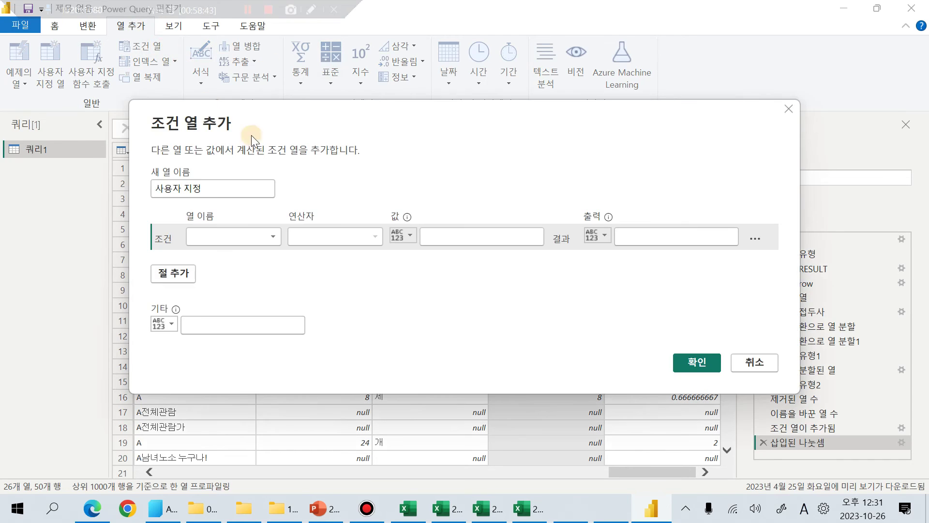
pyautogui.click(754, 362)
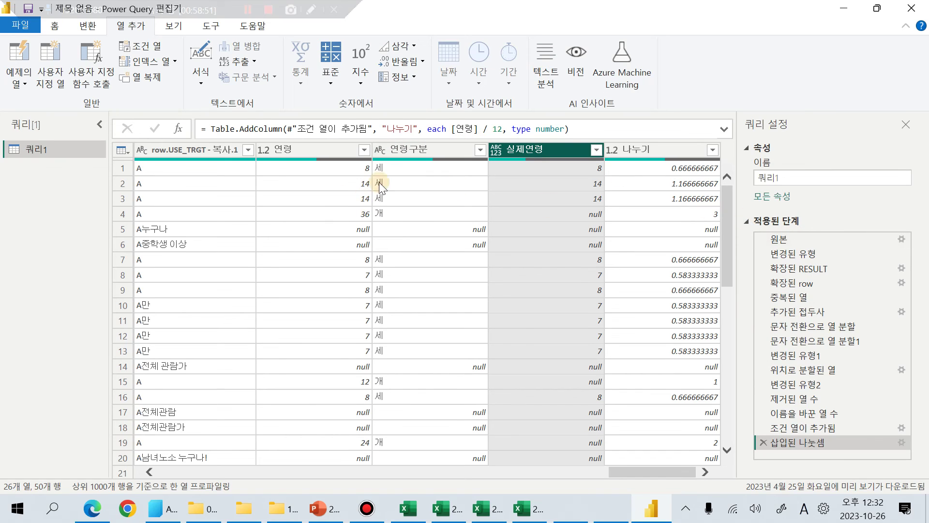
pyautogui.click(341, 198)
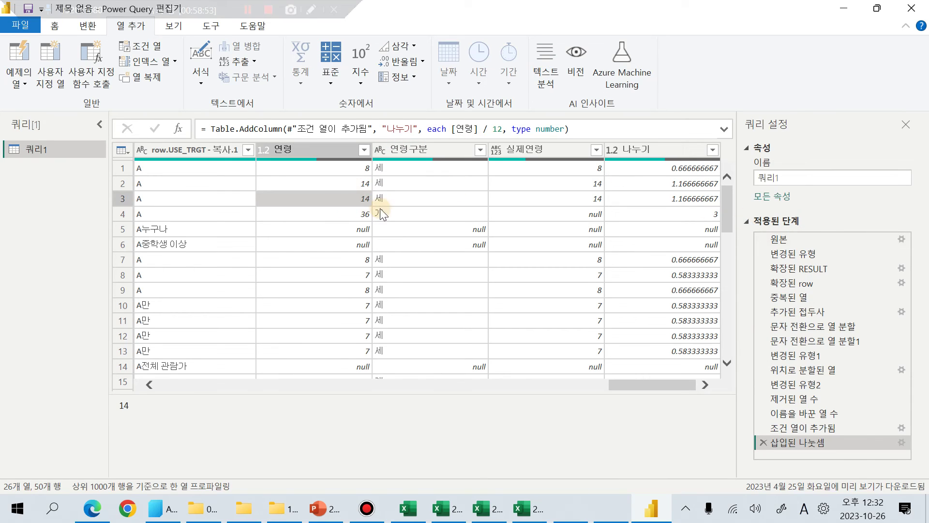
pyautogui.click(719, 213)
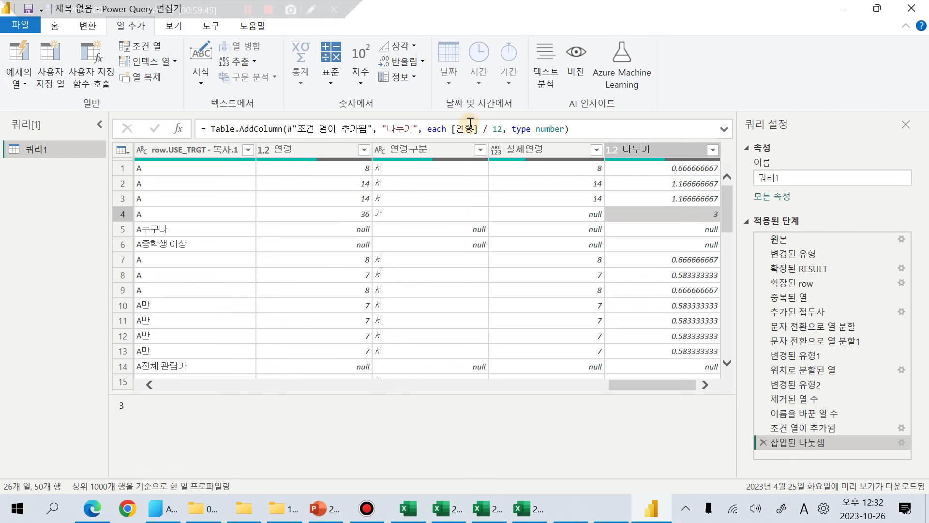
# - Raise the end index in the source request URL to 100 by editing the query's M code
pyautogui.moveTo(645, 382); pyautogui.dragTo(217, 387)
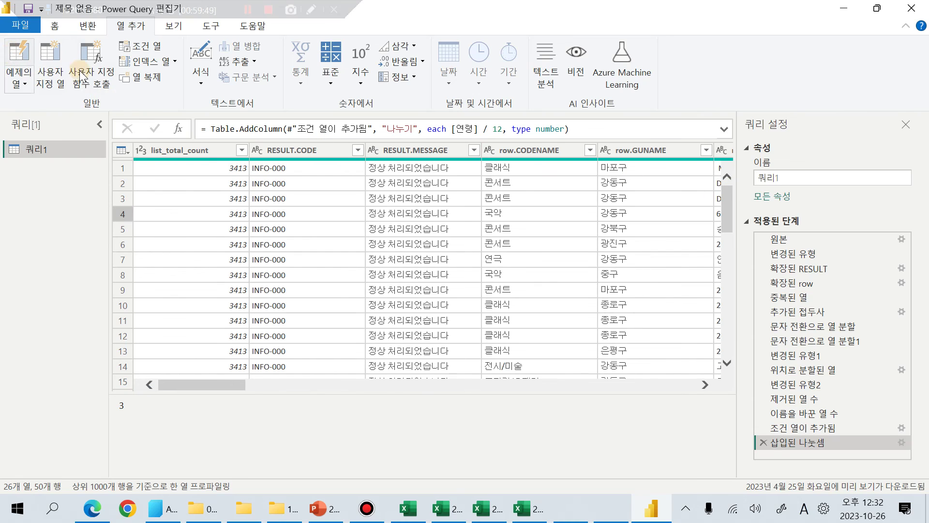
pyautogui.moveTo(731, 211); pyautogui.dragTo(725, 380)
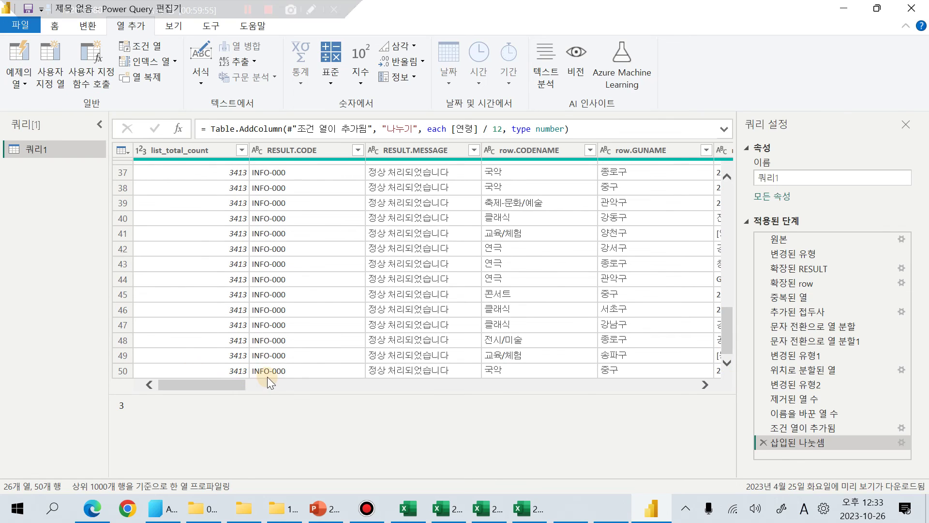
pyautogui.click(56, 26)
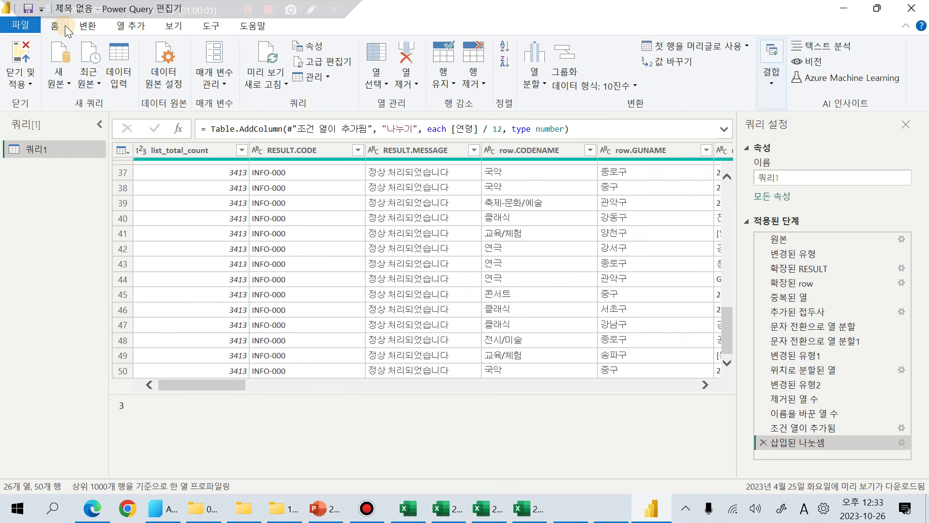
pyautogui.click(334, 62)
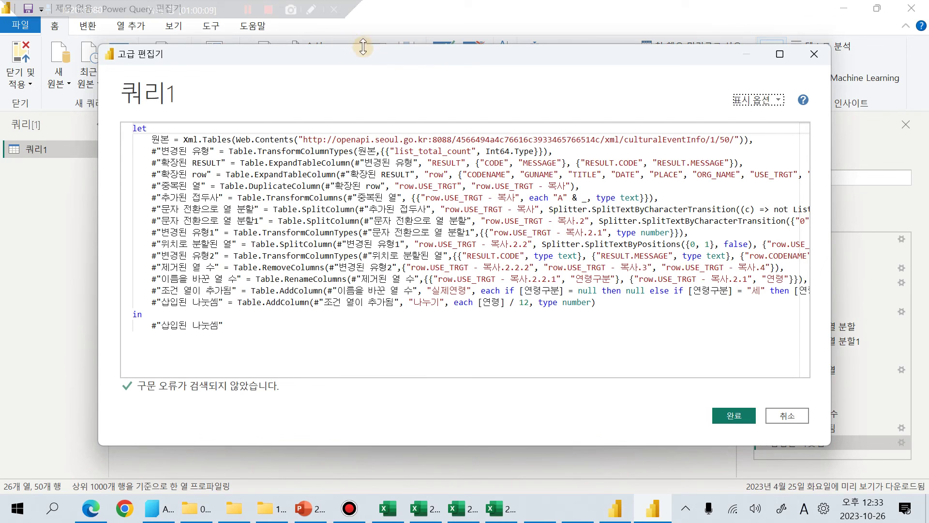
pyautogui.click(727, 139)
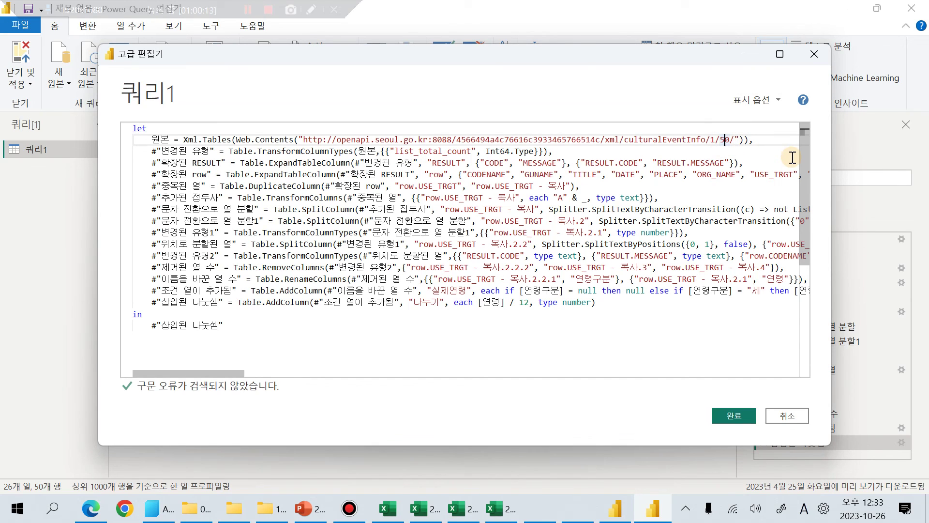
pyautogui.press('Left')
pyautogui.write('100')
pyautogui.press('Delete')
pyautogui.press('Delete')
pyautogui.click(743, 414)
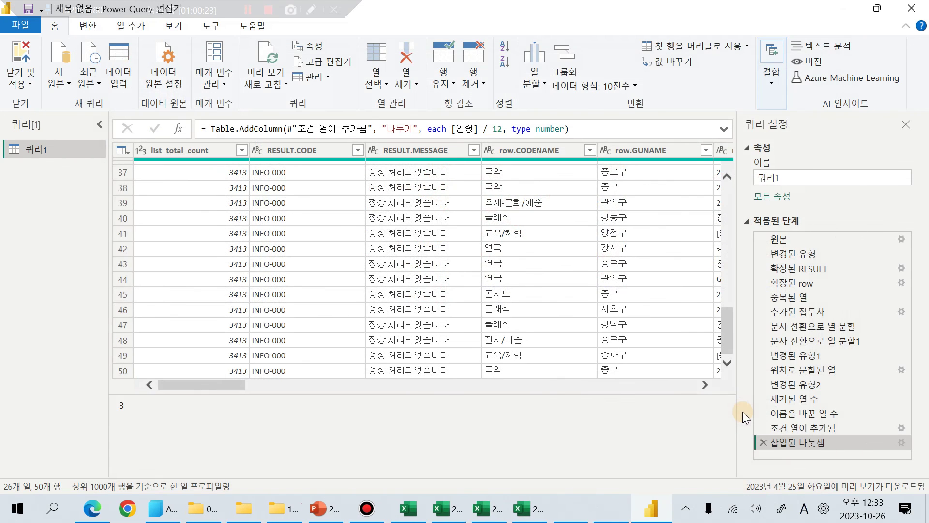
# - Examine the newly loaded rows and compare row 84's 연령 and 연령구분 values with its original row.USE_TRGT text
pyautogui.moveTo(727, 228); pyautogui.dragTo(722, 464)
pyautogui.moveTo(216, 474); pyautogui.dragTo(667, 475)
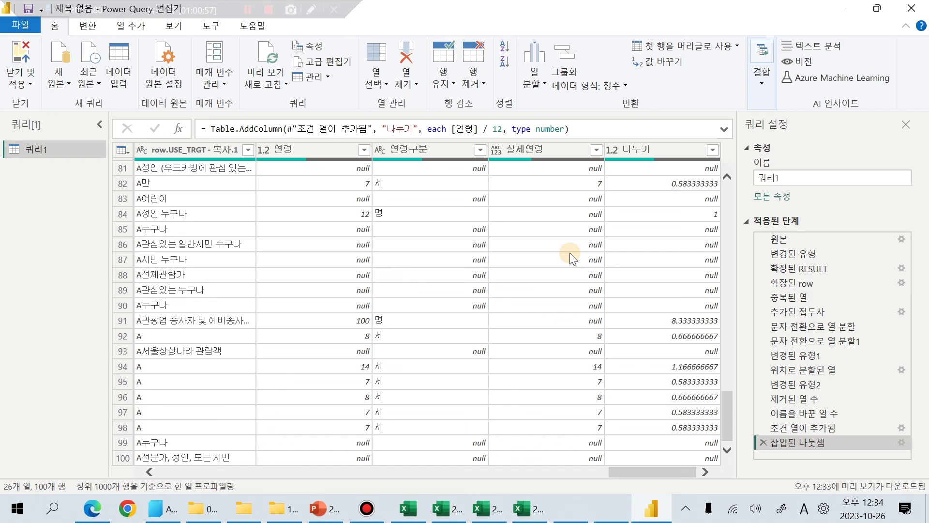
pyautogui.click(357, 215)
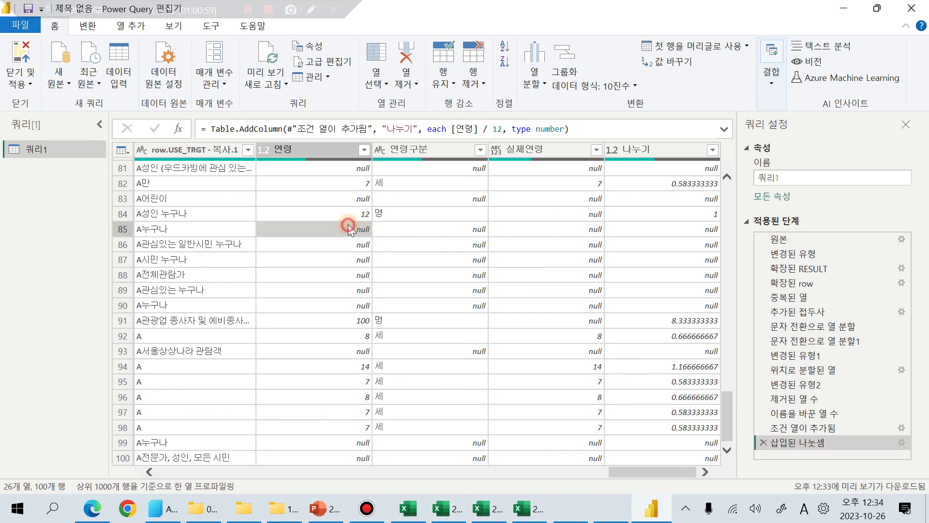
pyautogui.press('Left')
pyautogui.press('Left')
pyautogui.press('Left')
pyautogui.press('Left')
pyautogui.press('Left')
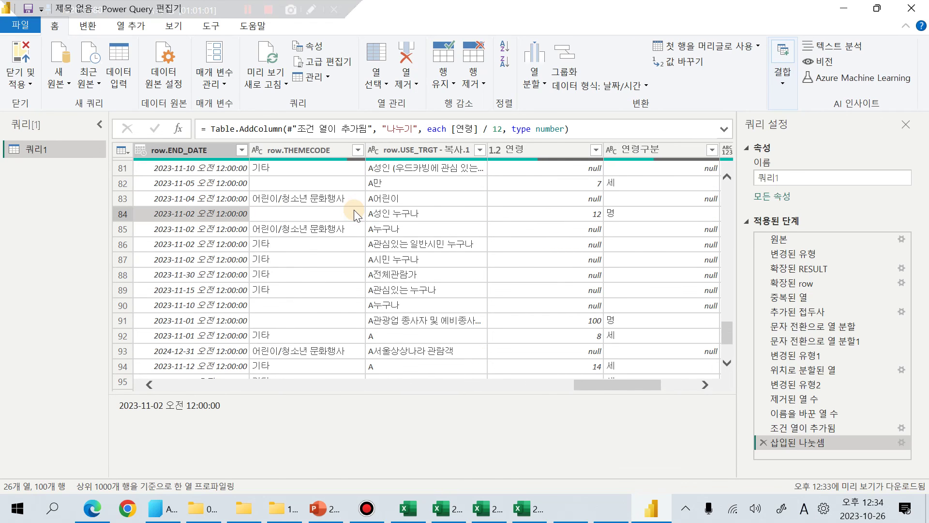
pyautogui.press('Left')
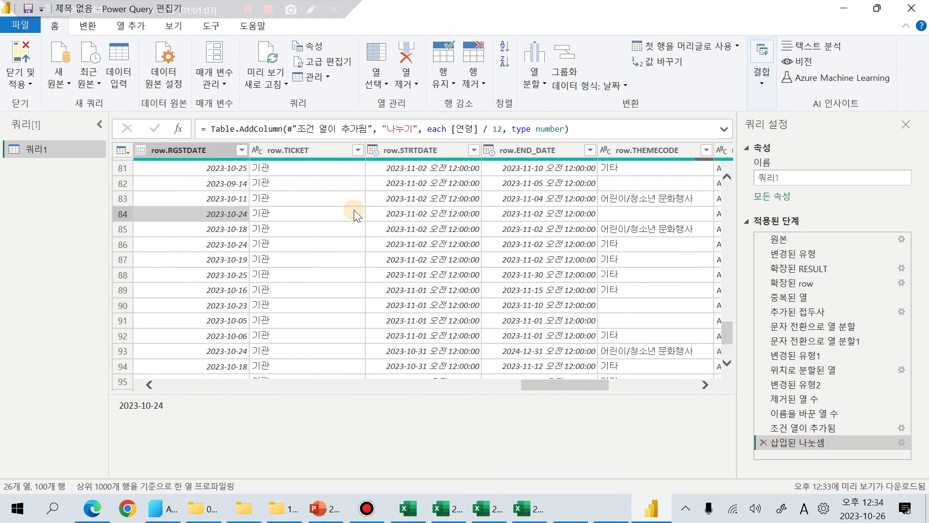
pyautogui.press('Left')
pyautogui.press('Left')
pyautogui.press('Left')
pyautogui.press('Left')
pyautogui.press('Left')
pyautogui.press('Left')
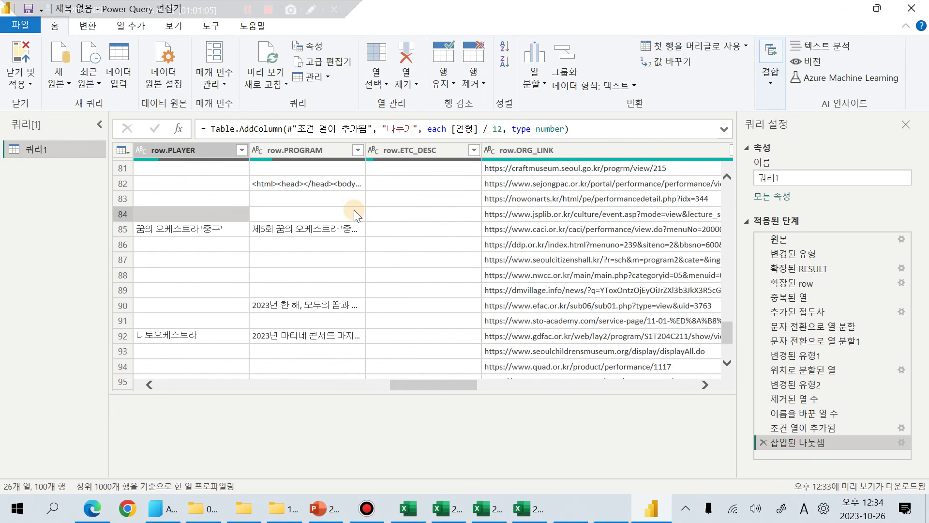
pyautogui.press('Left')
pyautogui.press('Left')
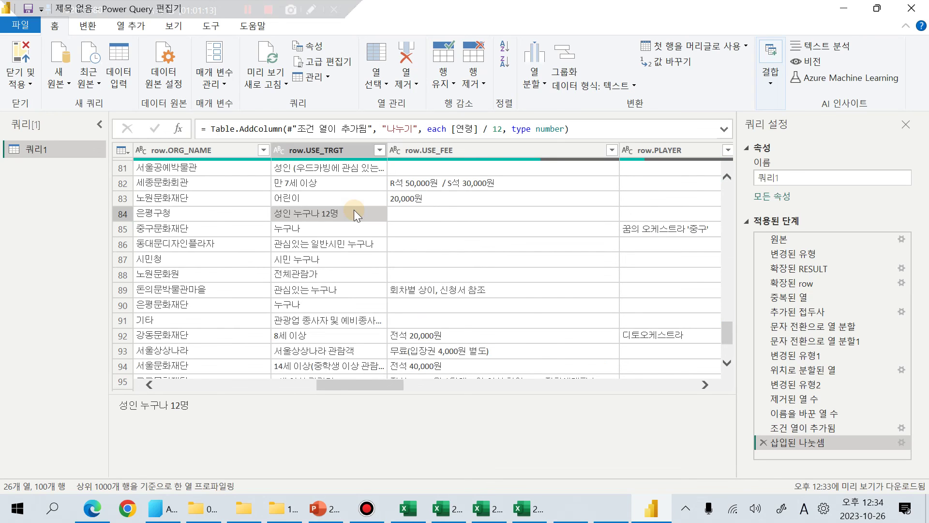
pyautogui.press('Left')
pyautogui.press('Left')
pyautogui.press('Right')
pyautogui.press('Right')
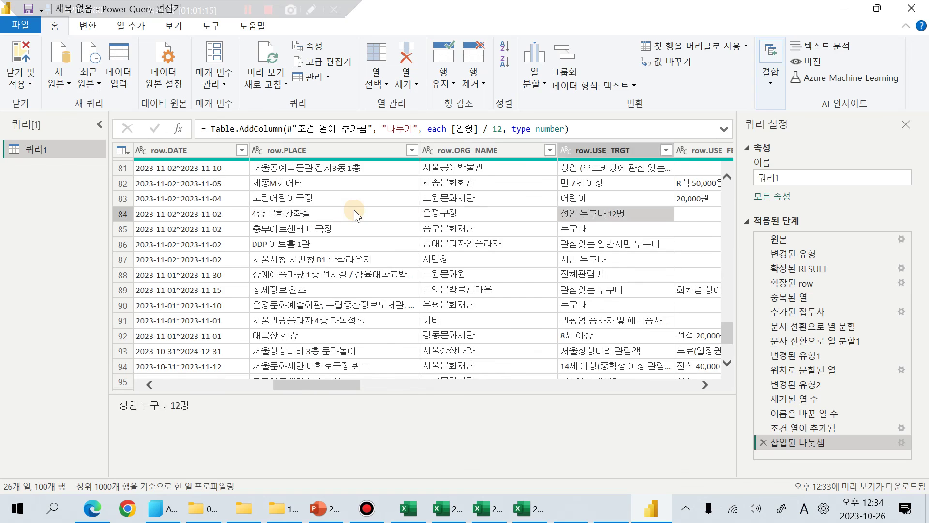